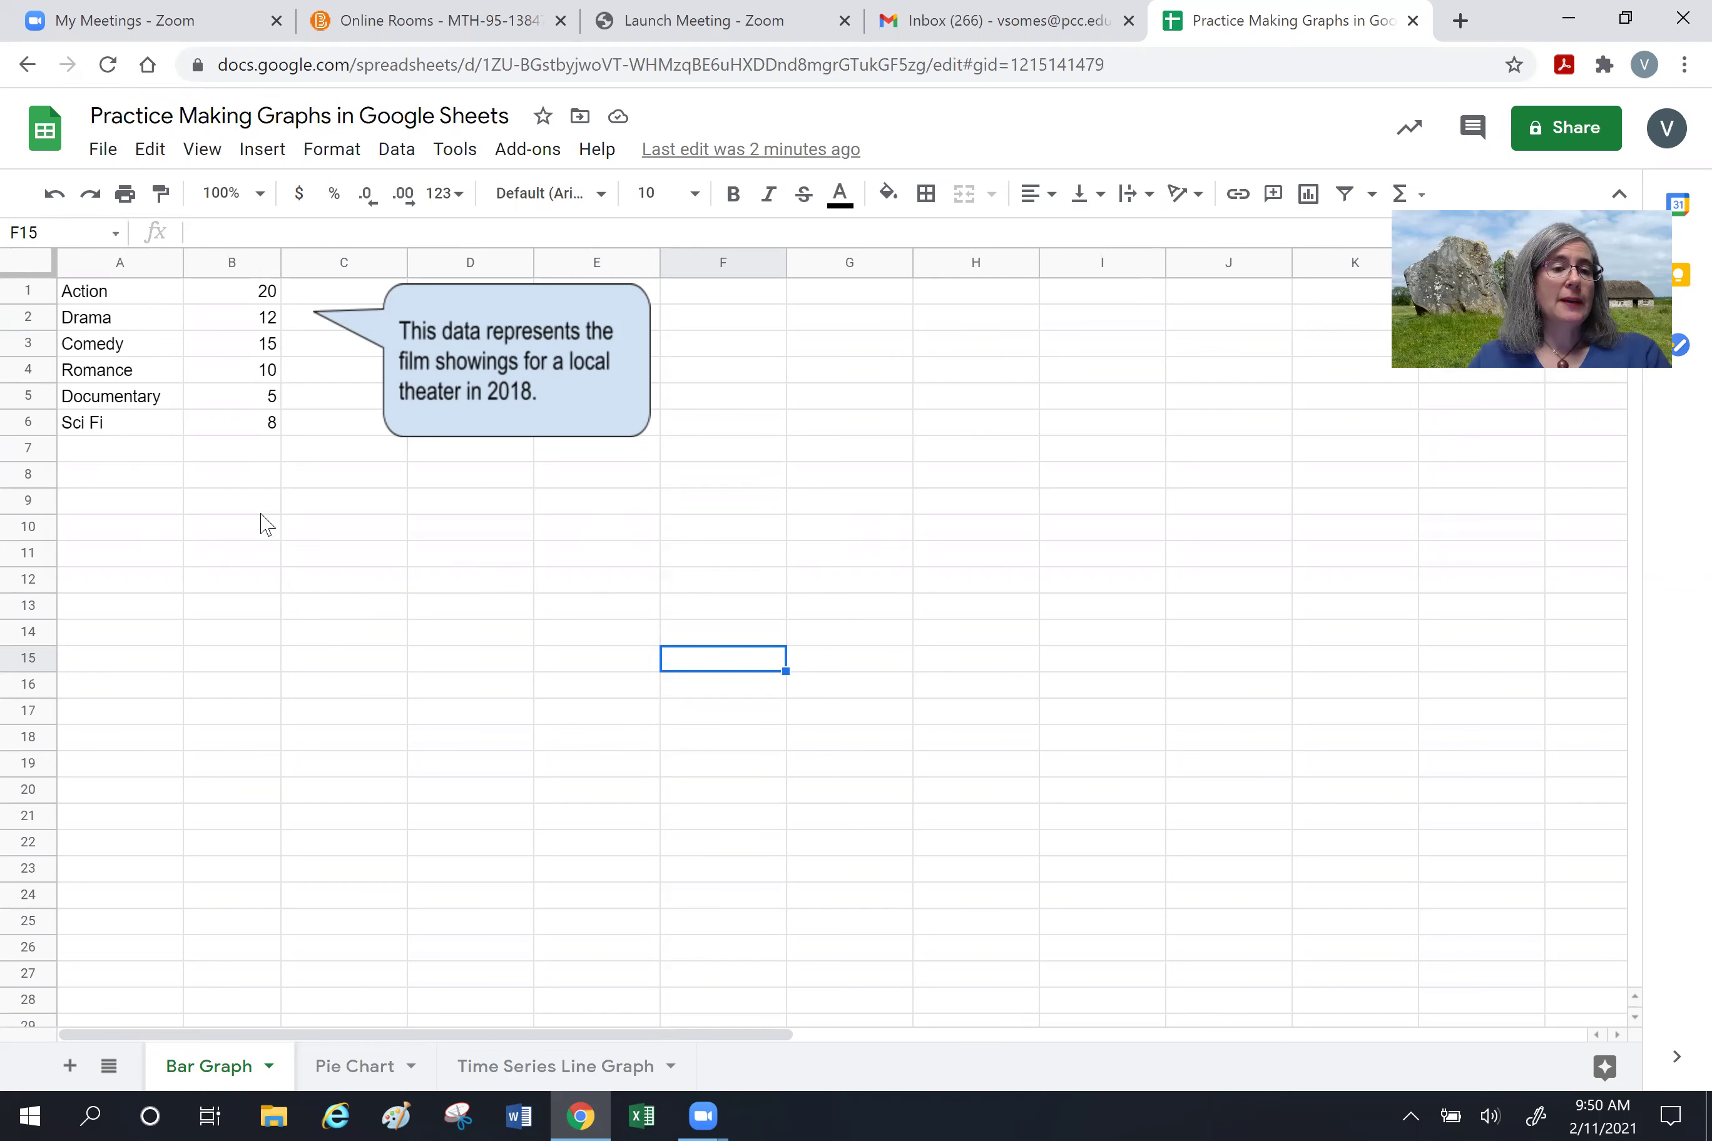
# Insert a chart based on the film genre data in cells A1:B6.
pyautogui.click(150, 300)
pyautogui.moveTo(147, 299); pyautogui.dragTo(254, 435)
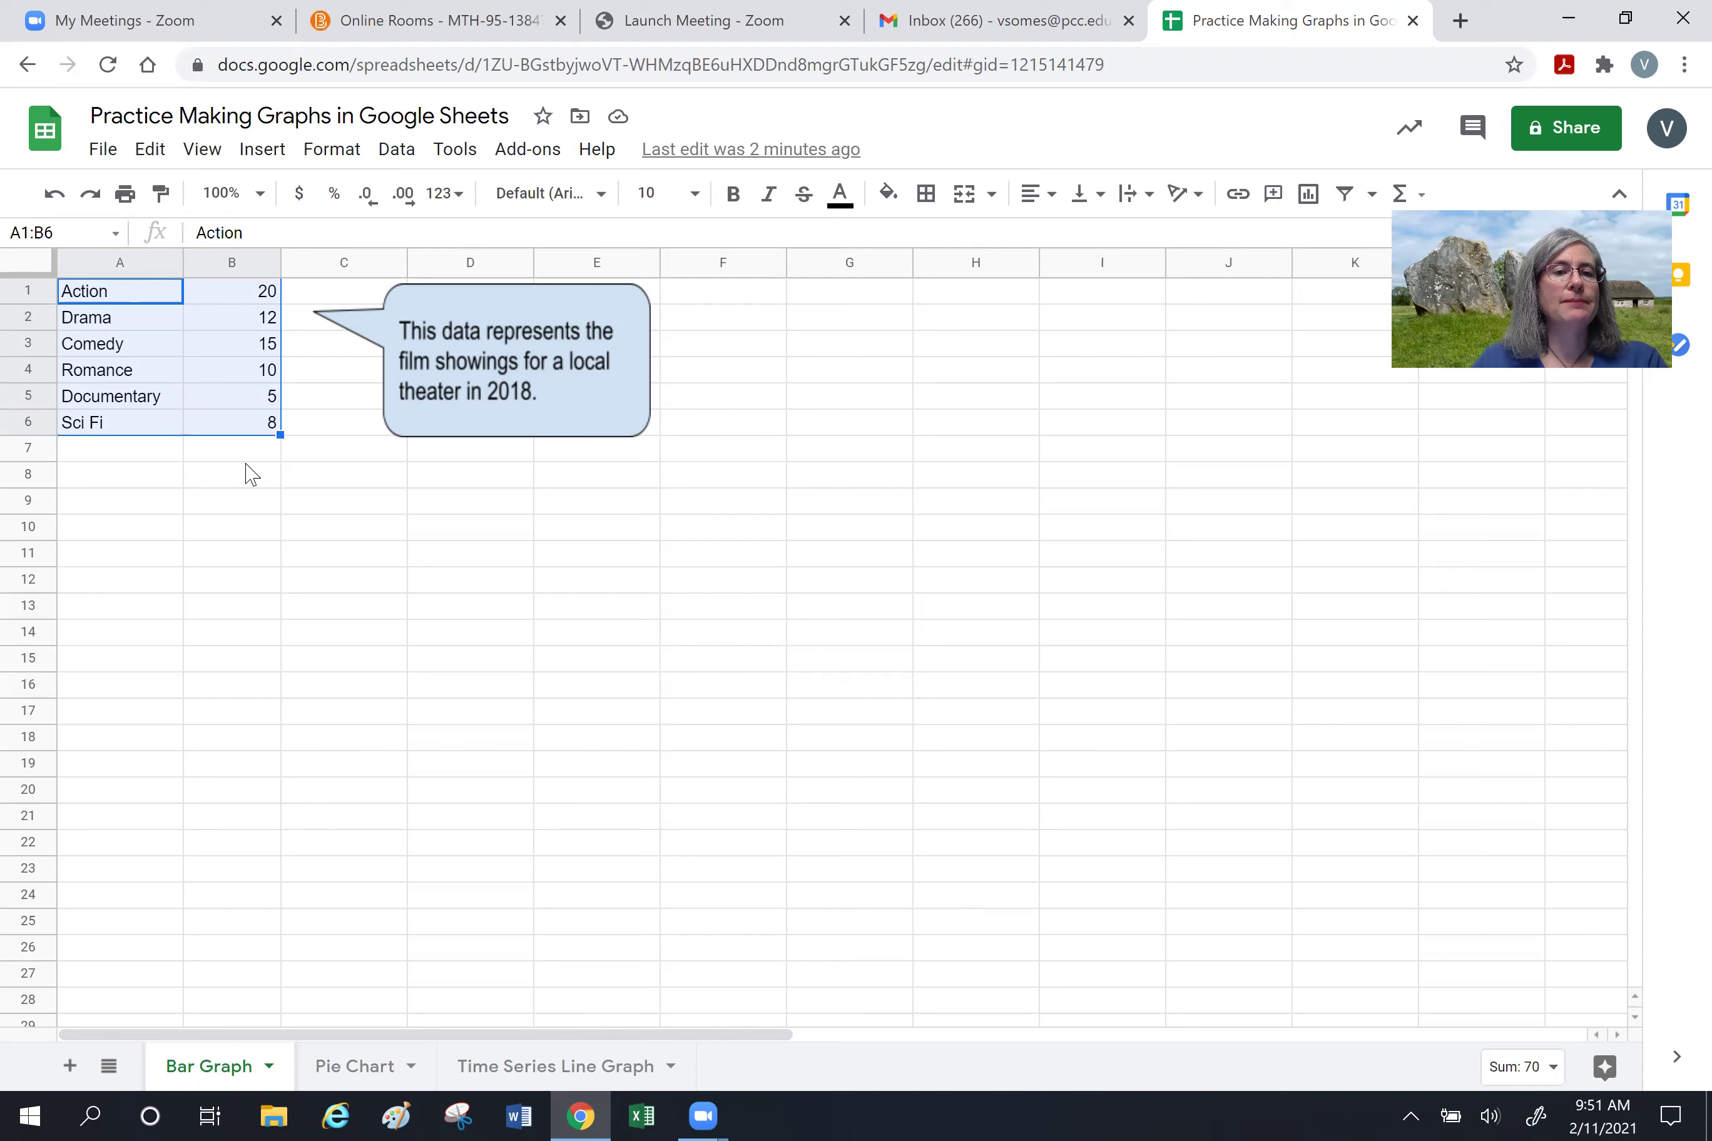
pyautogui.click(263, 155)
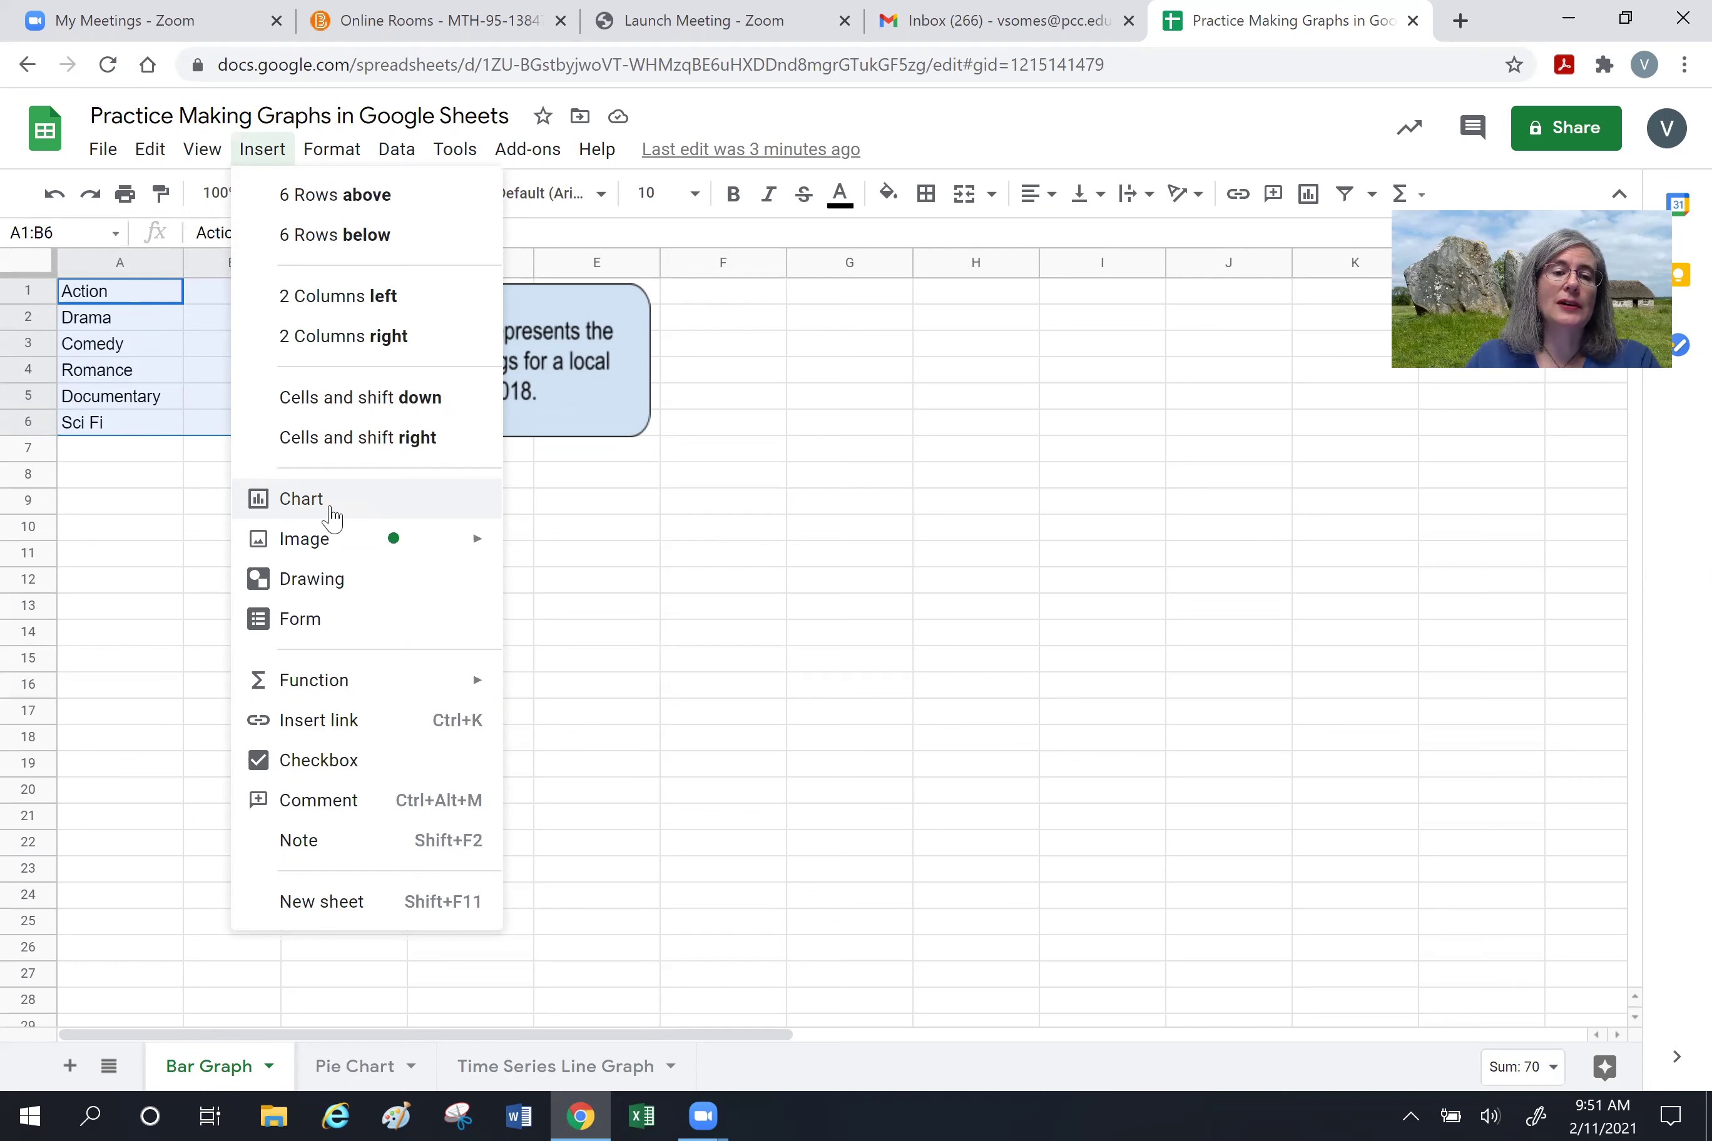
pyautogui.click(332, 515)
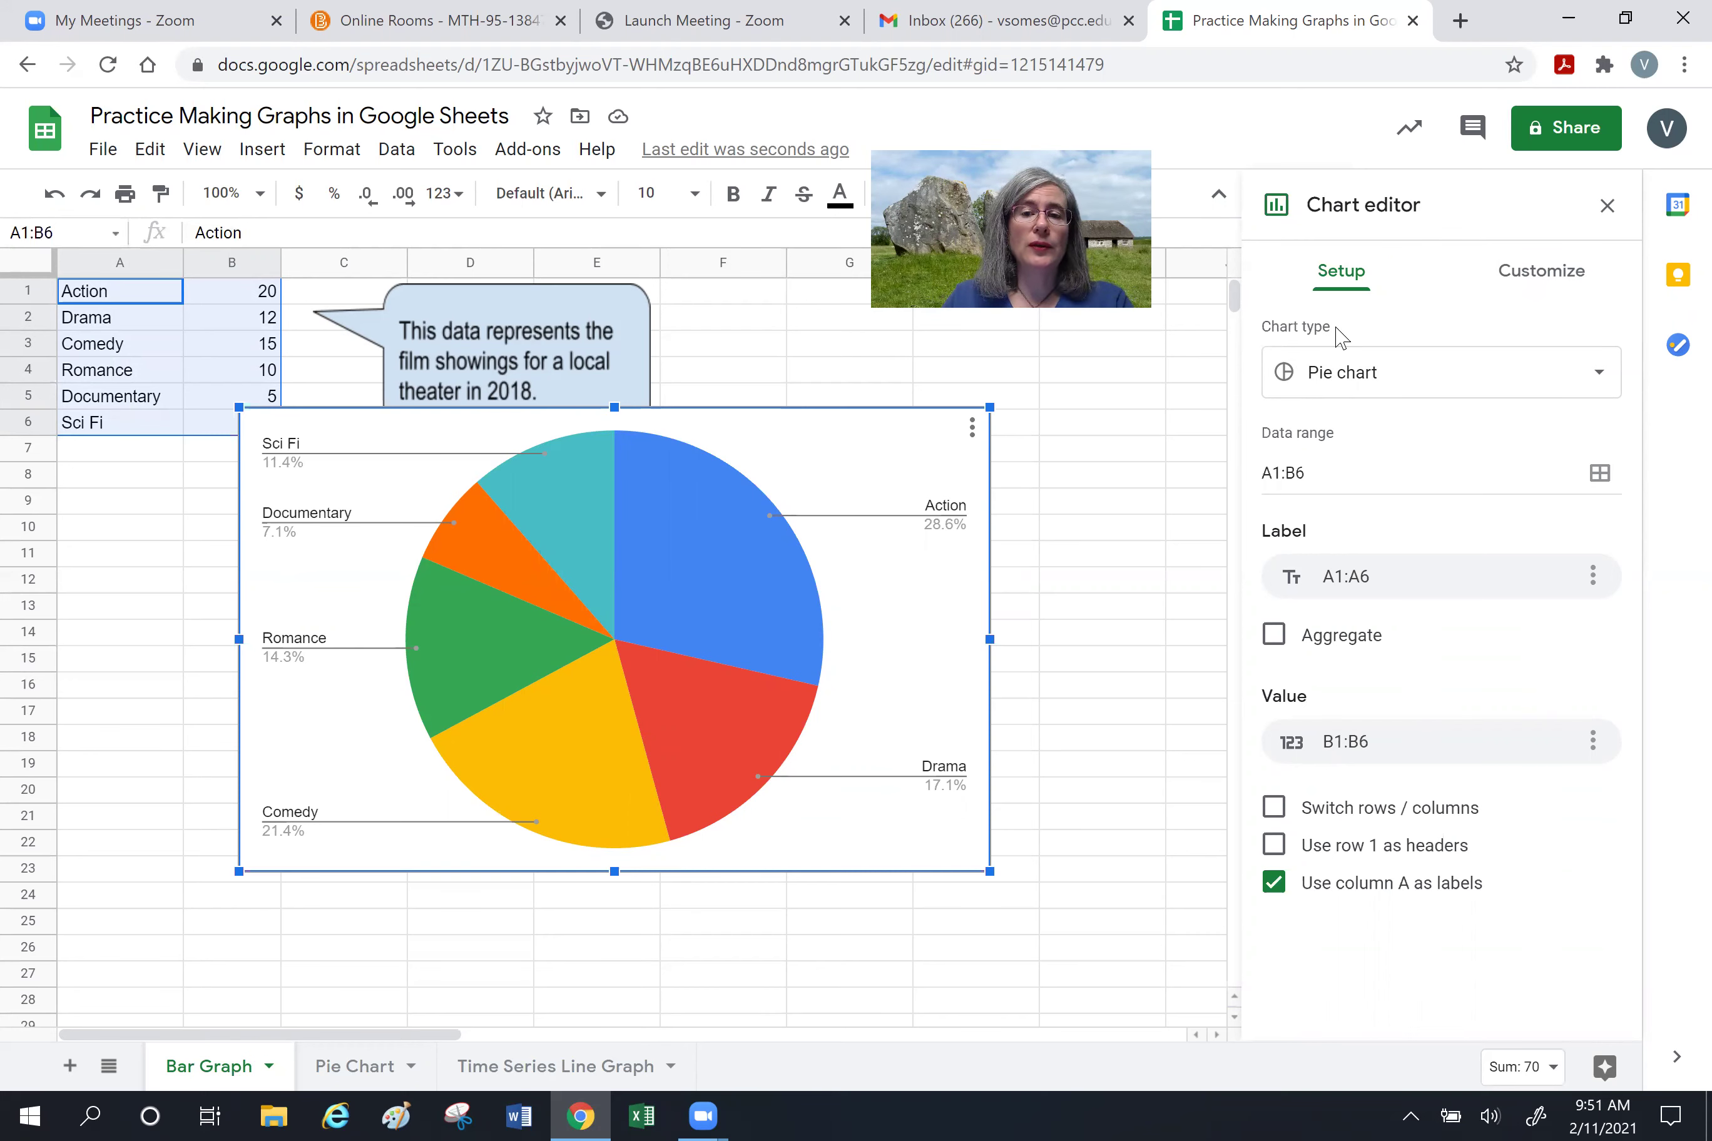
# Leave the chart editor by selecting an empty cell, and reopen the pie chart for editing.
pyautogui.click(1146, 477)
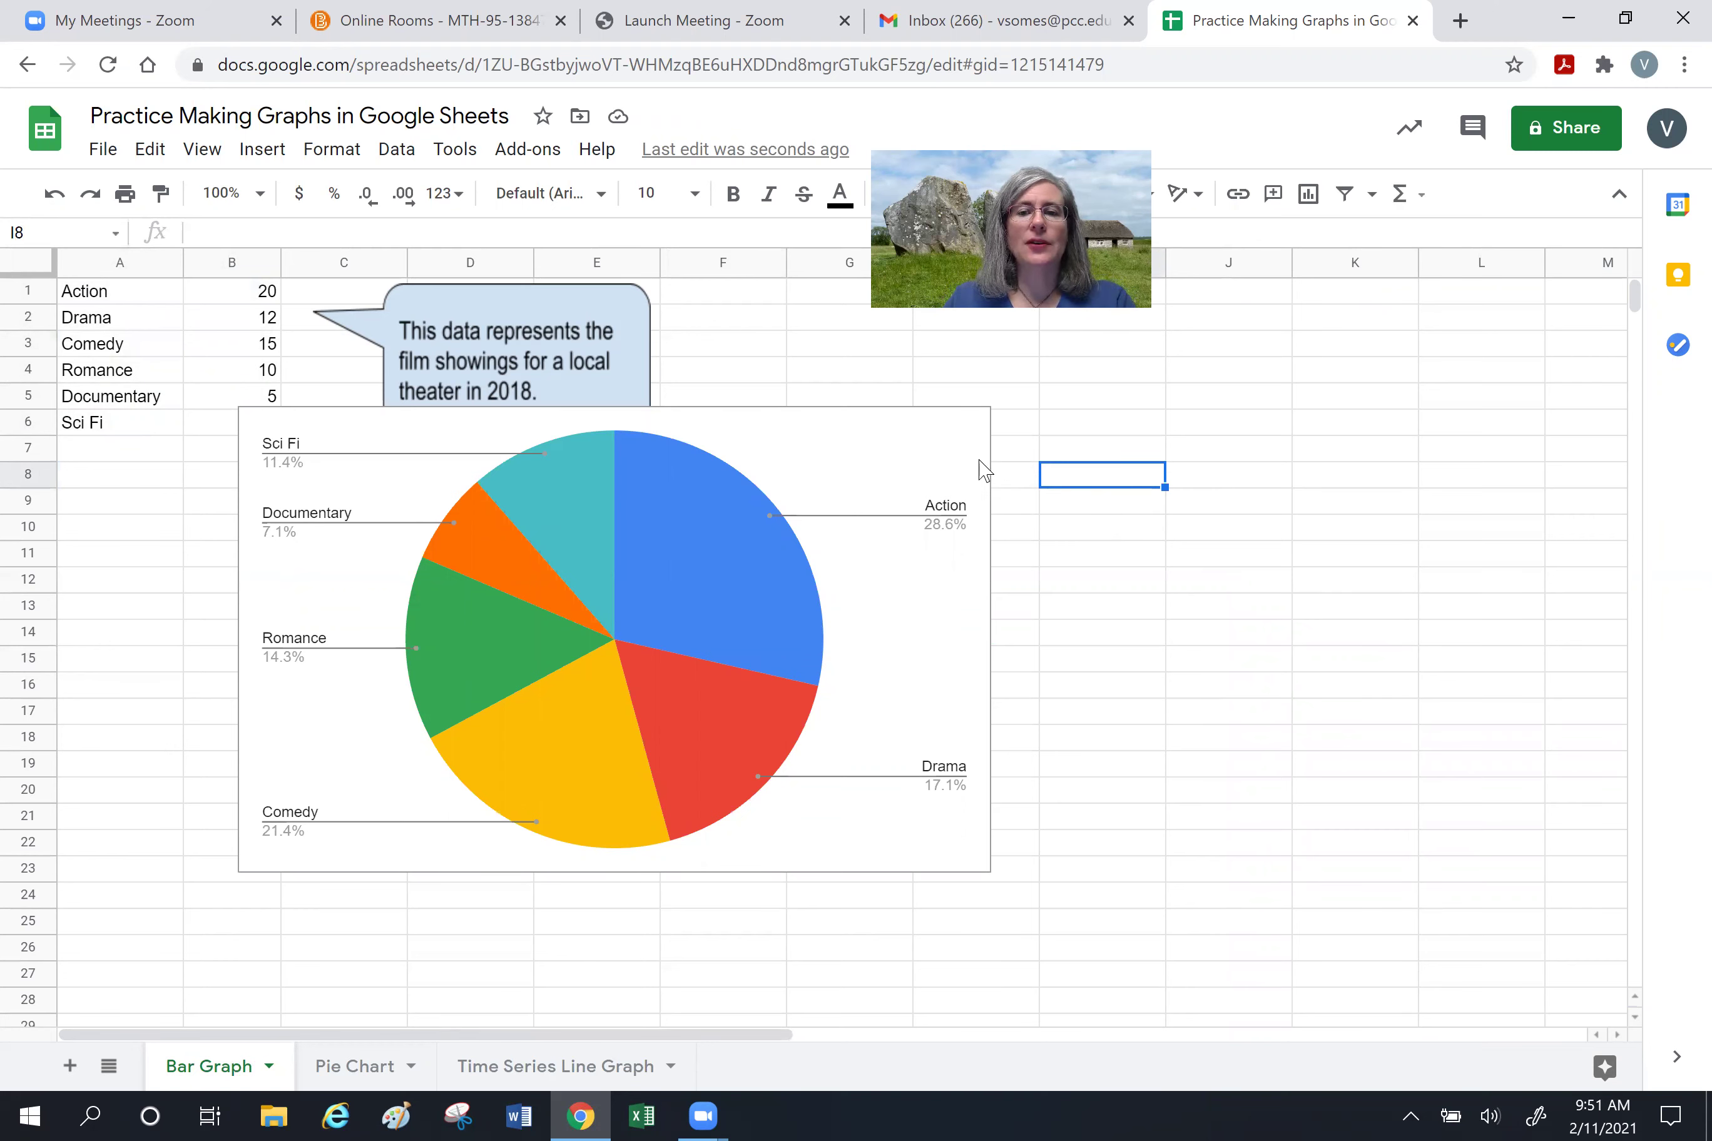
pyautogui.click(961, 450)
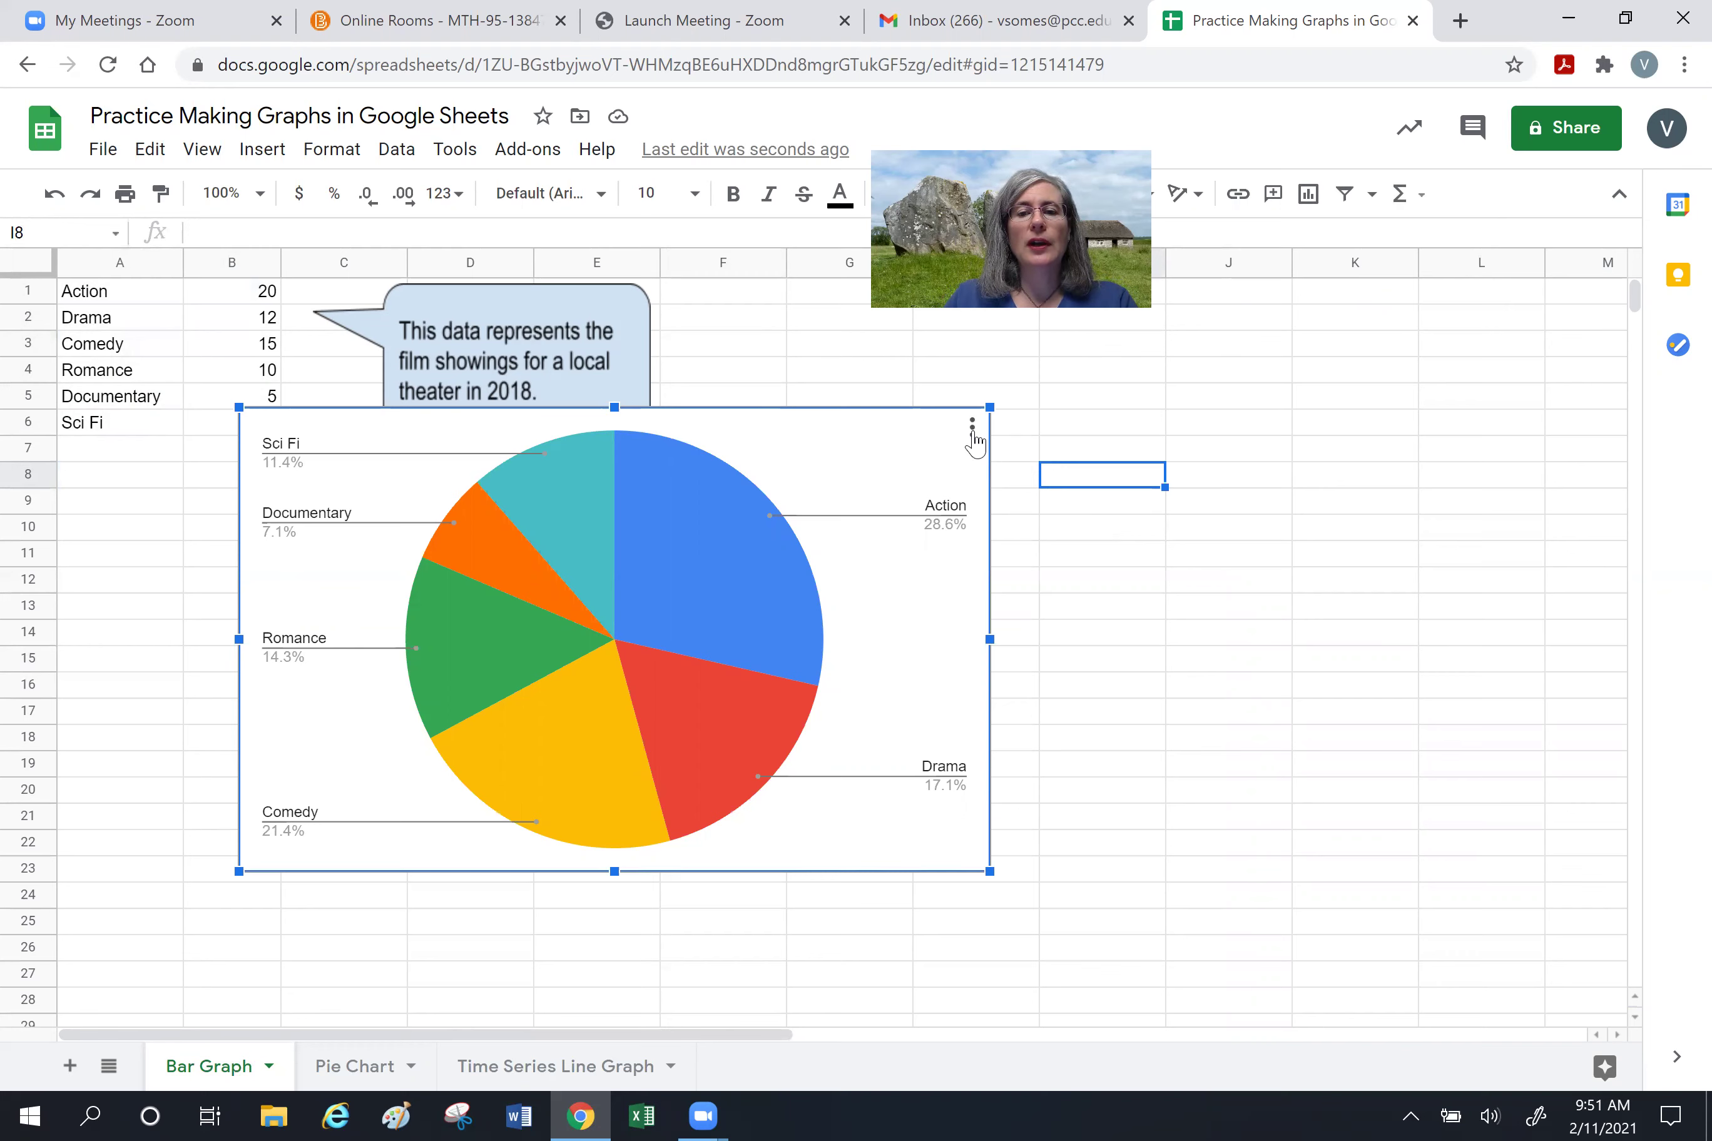
pyautogui.click(973, 433)
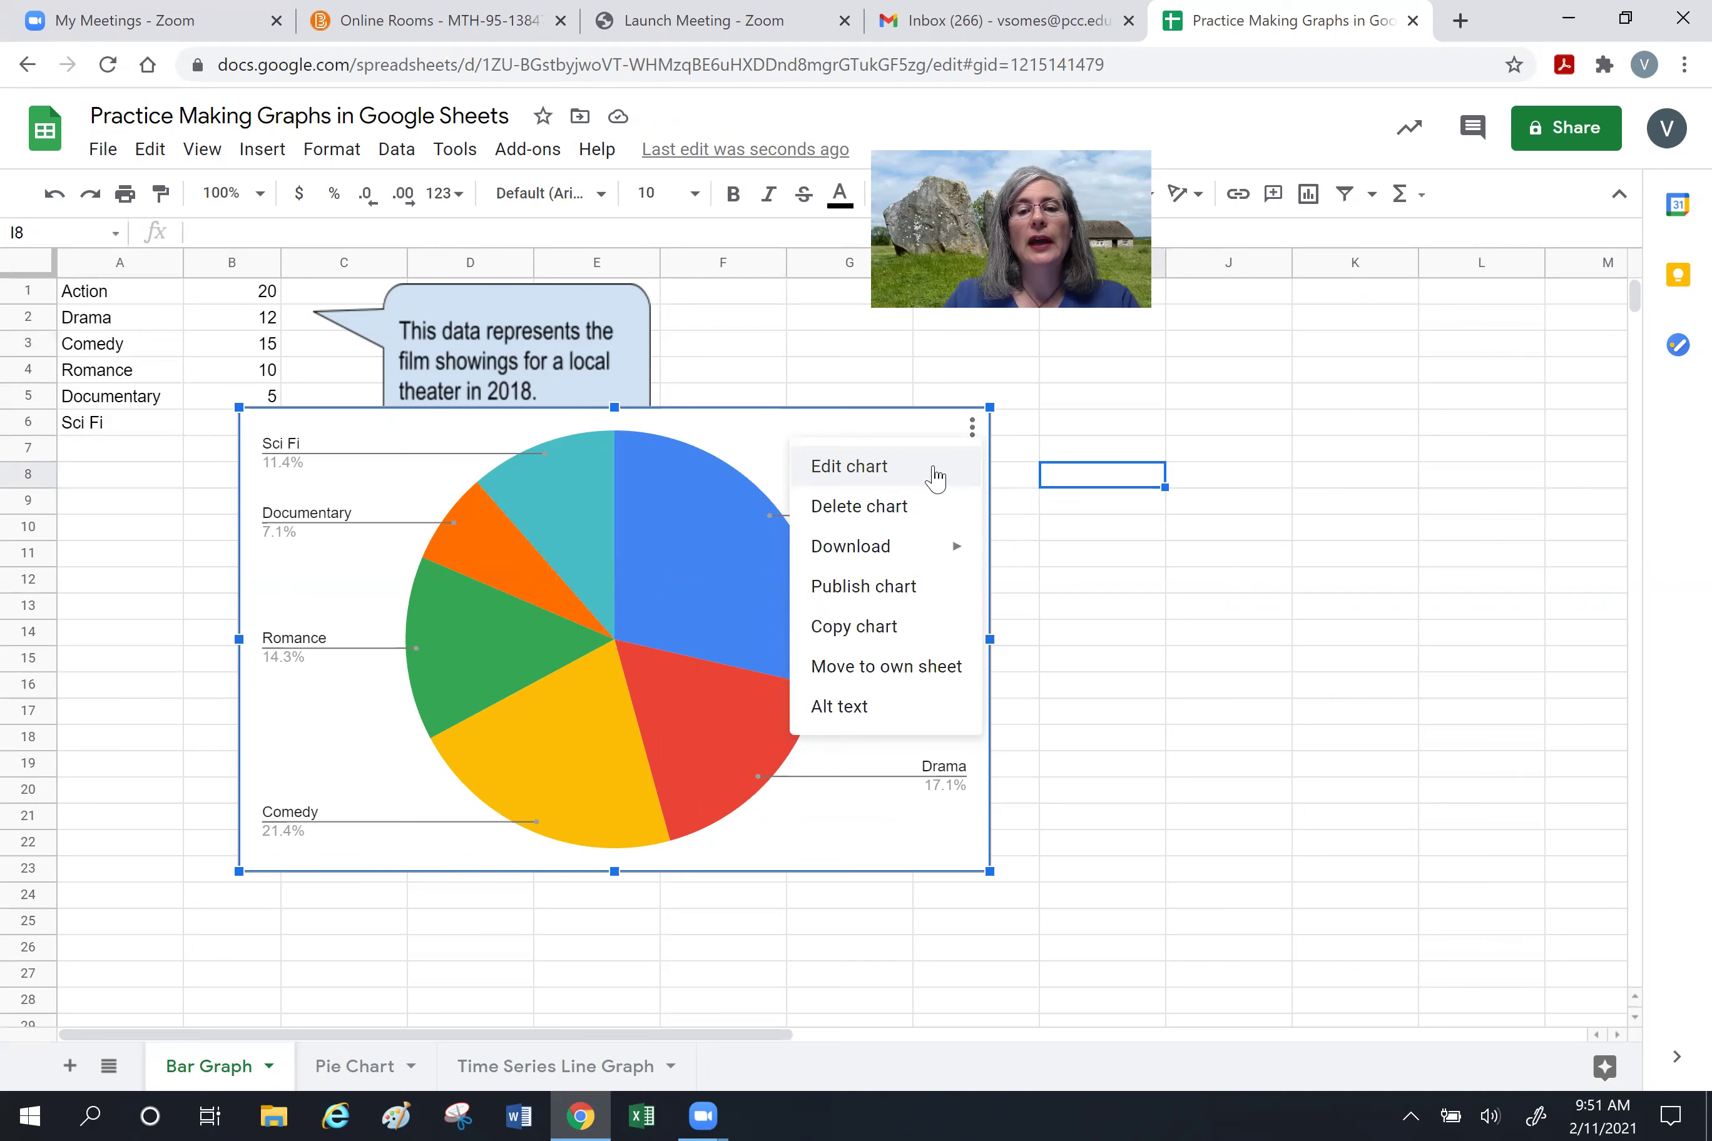
pyautogui.click(891, 471)
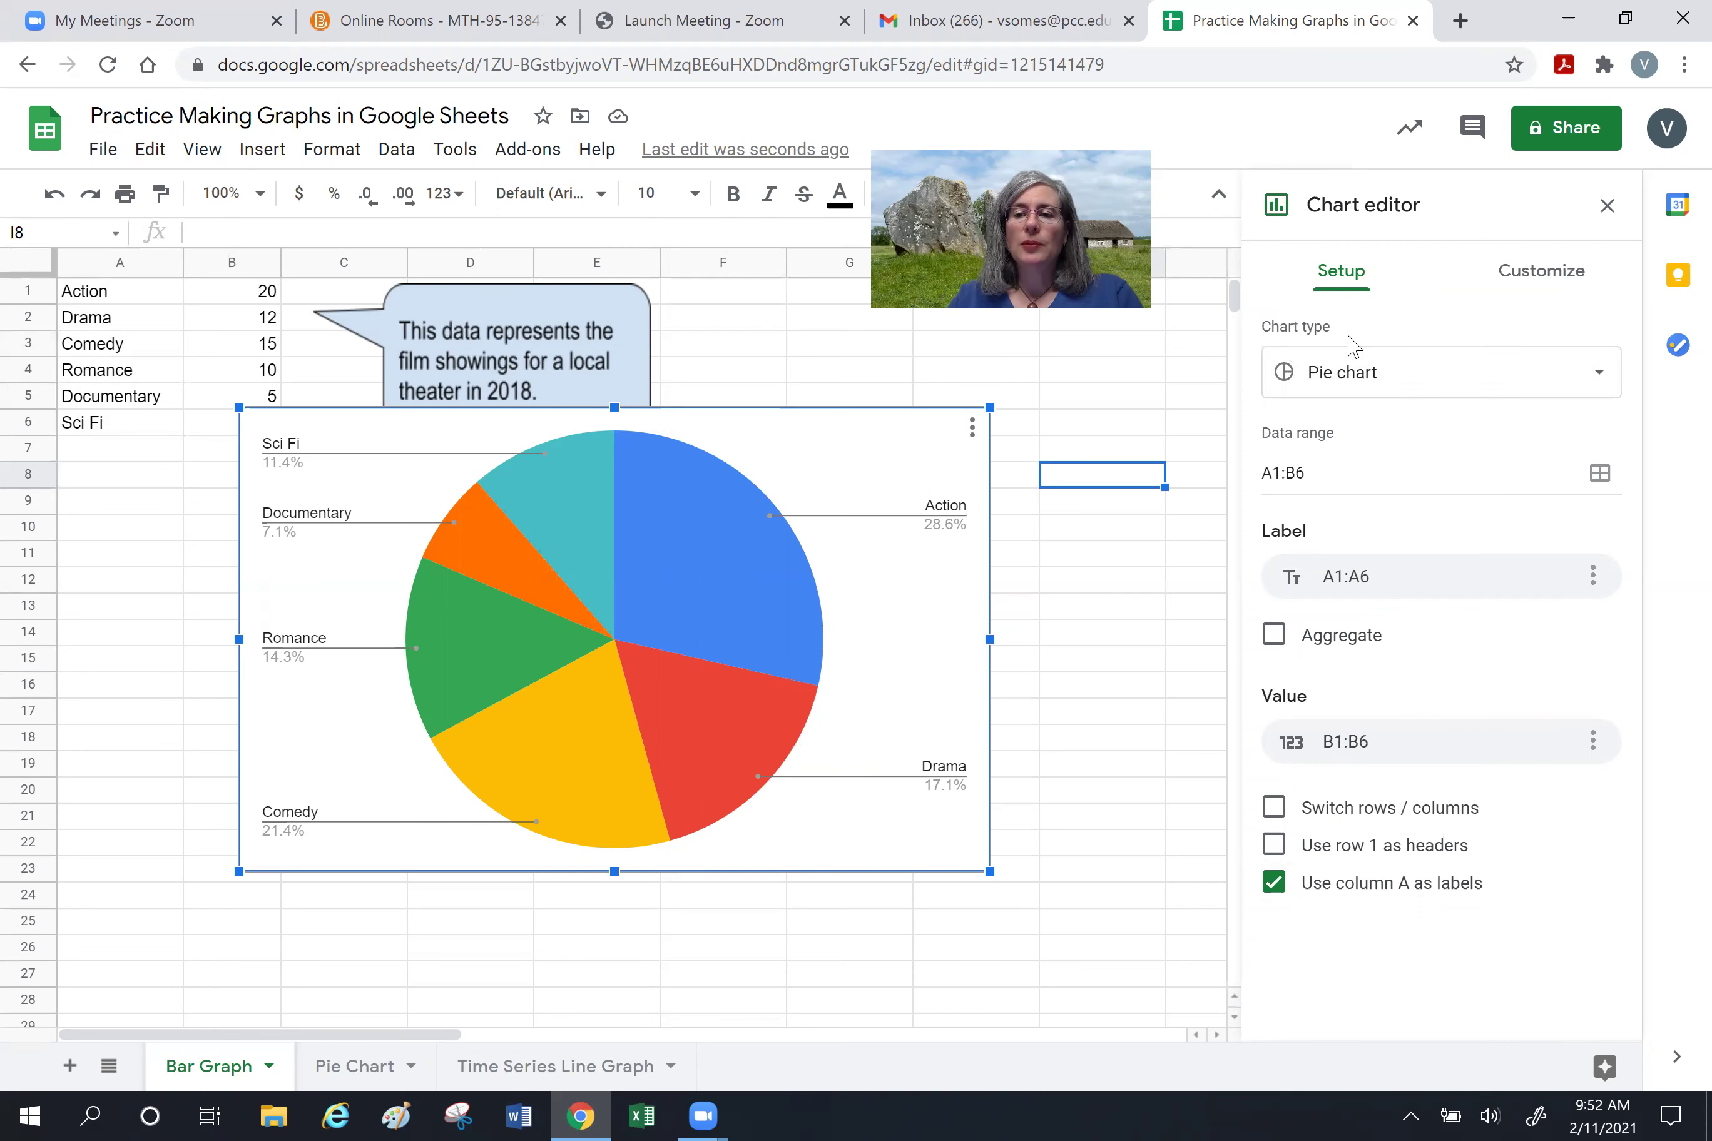
# Look through the available chart types and change the pie chart to the suggested column chart.
pyautogui.click(1357, 383)
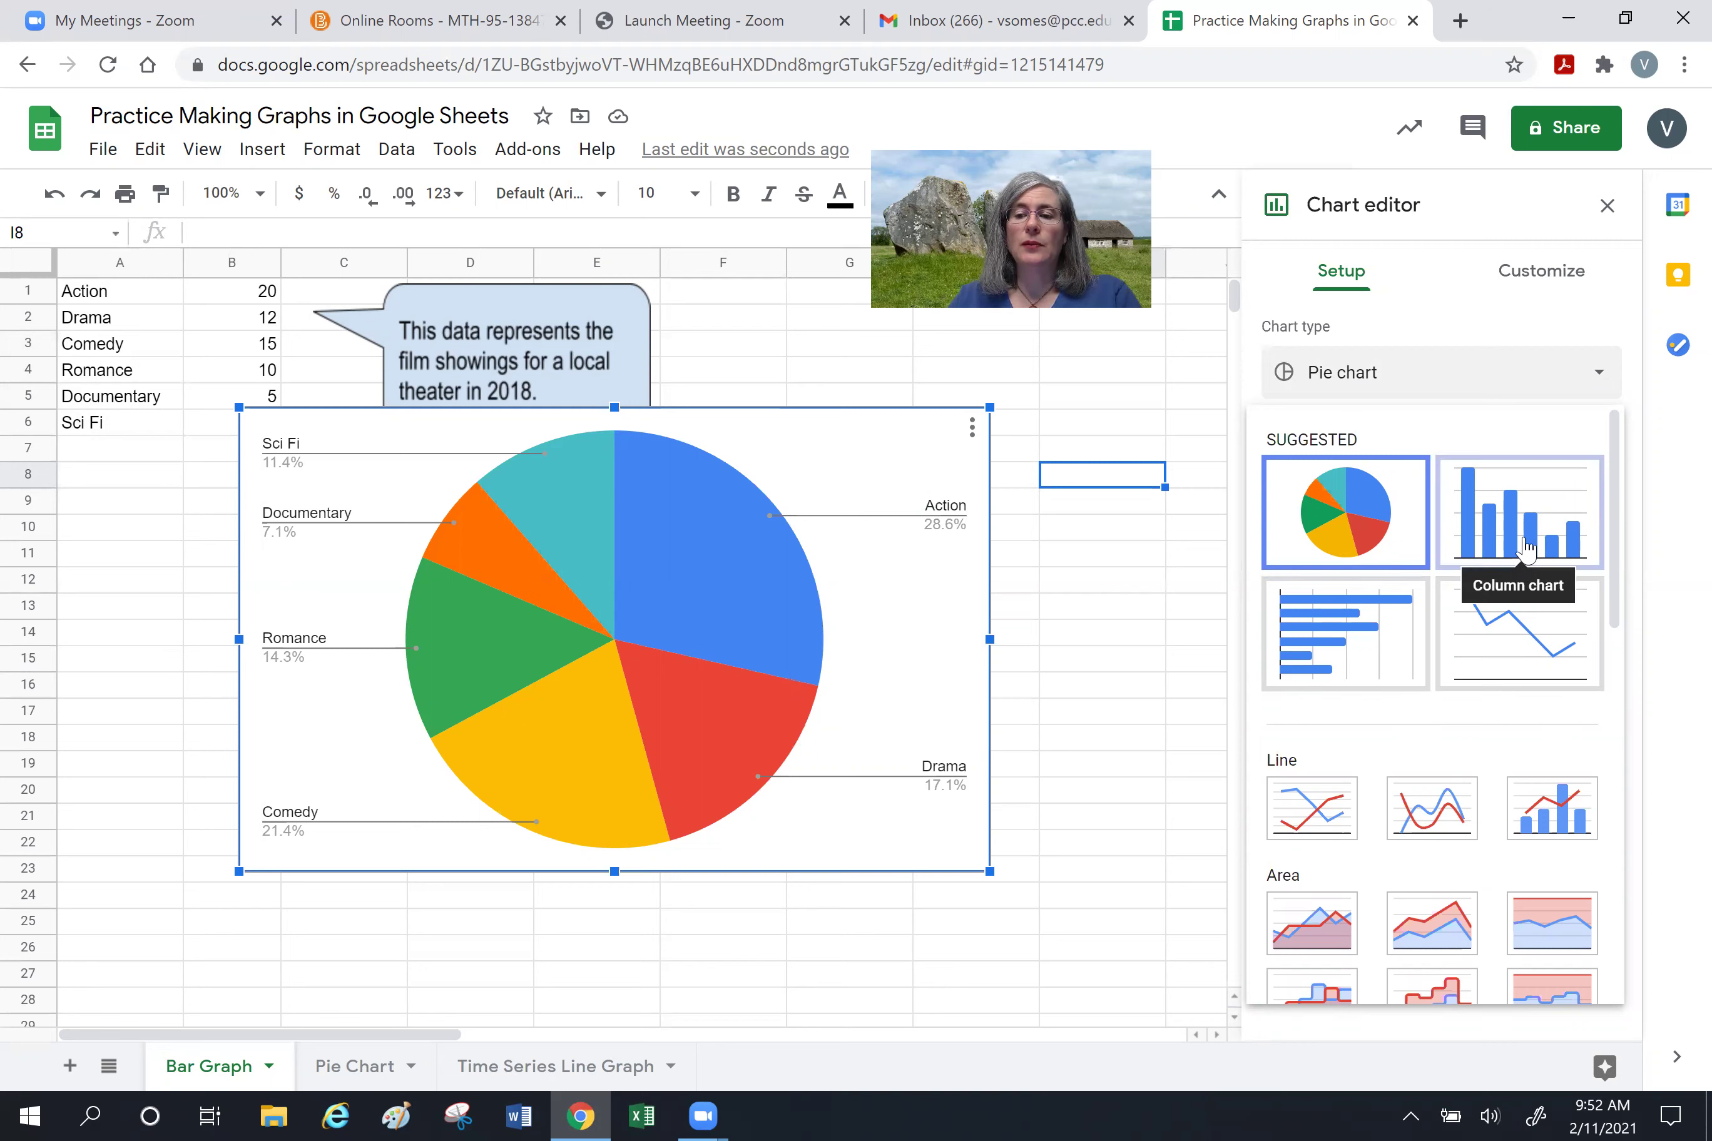
pyautogui.scroll(-3, 1525, 549)
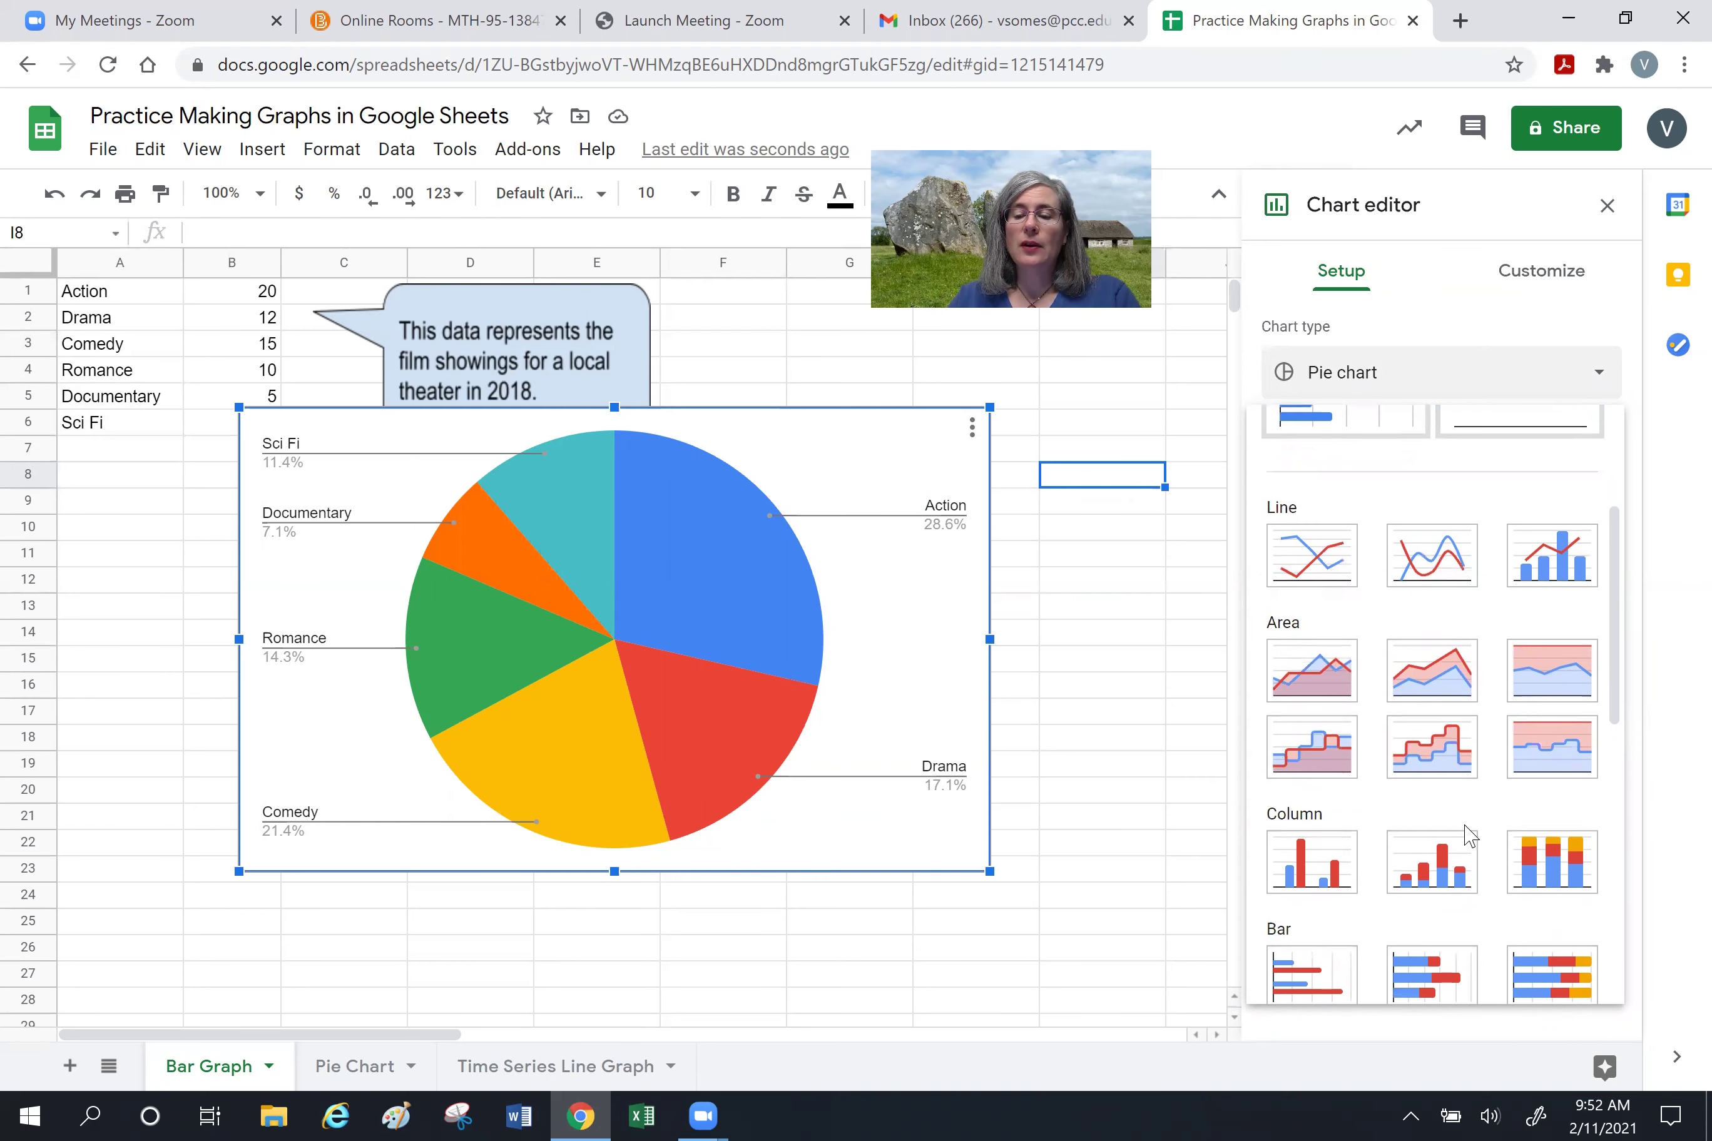
pyautogui.scroll(-9, 1471, 841)
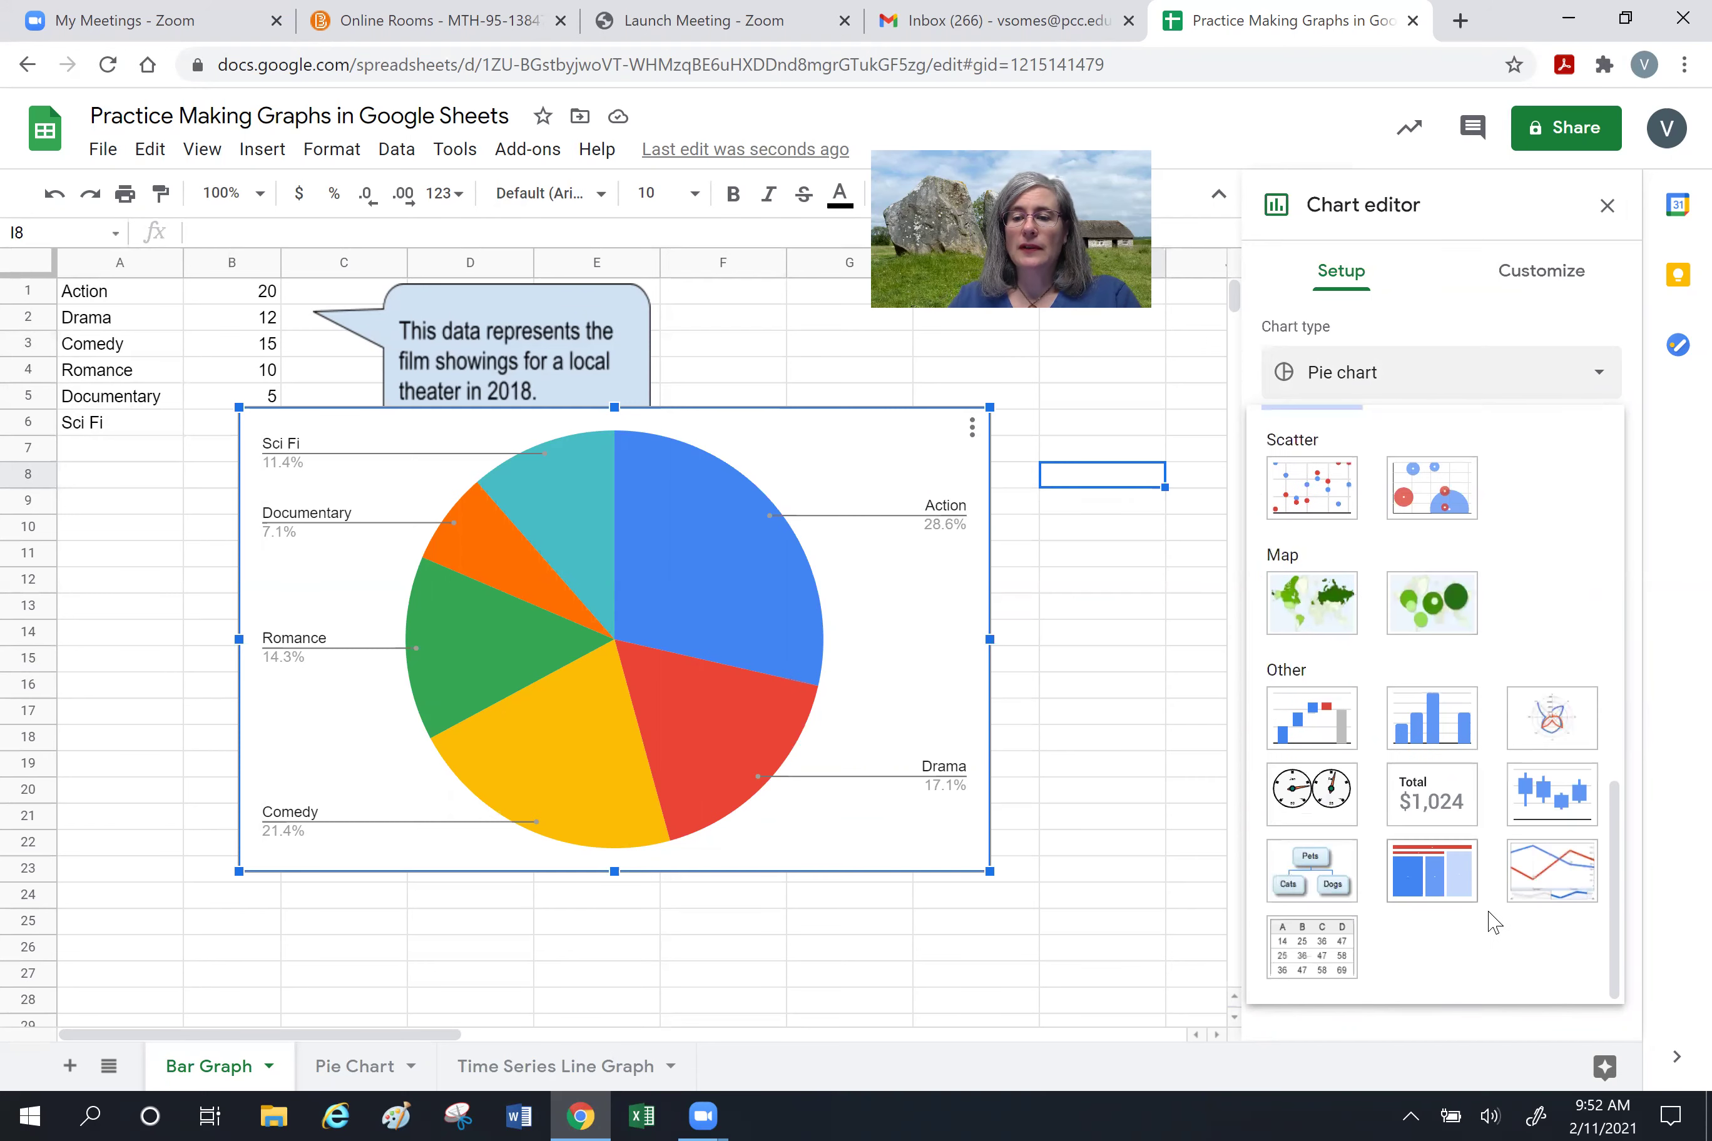
pyautogui.scroll(12, 1492, 903)
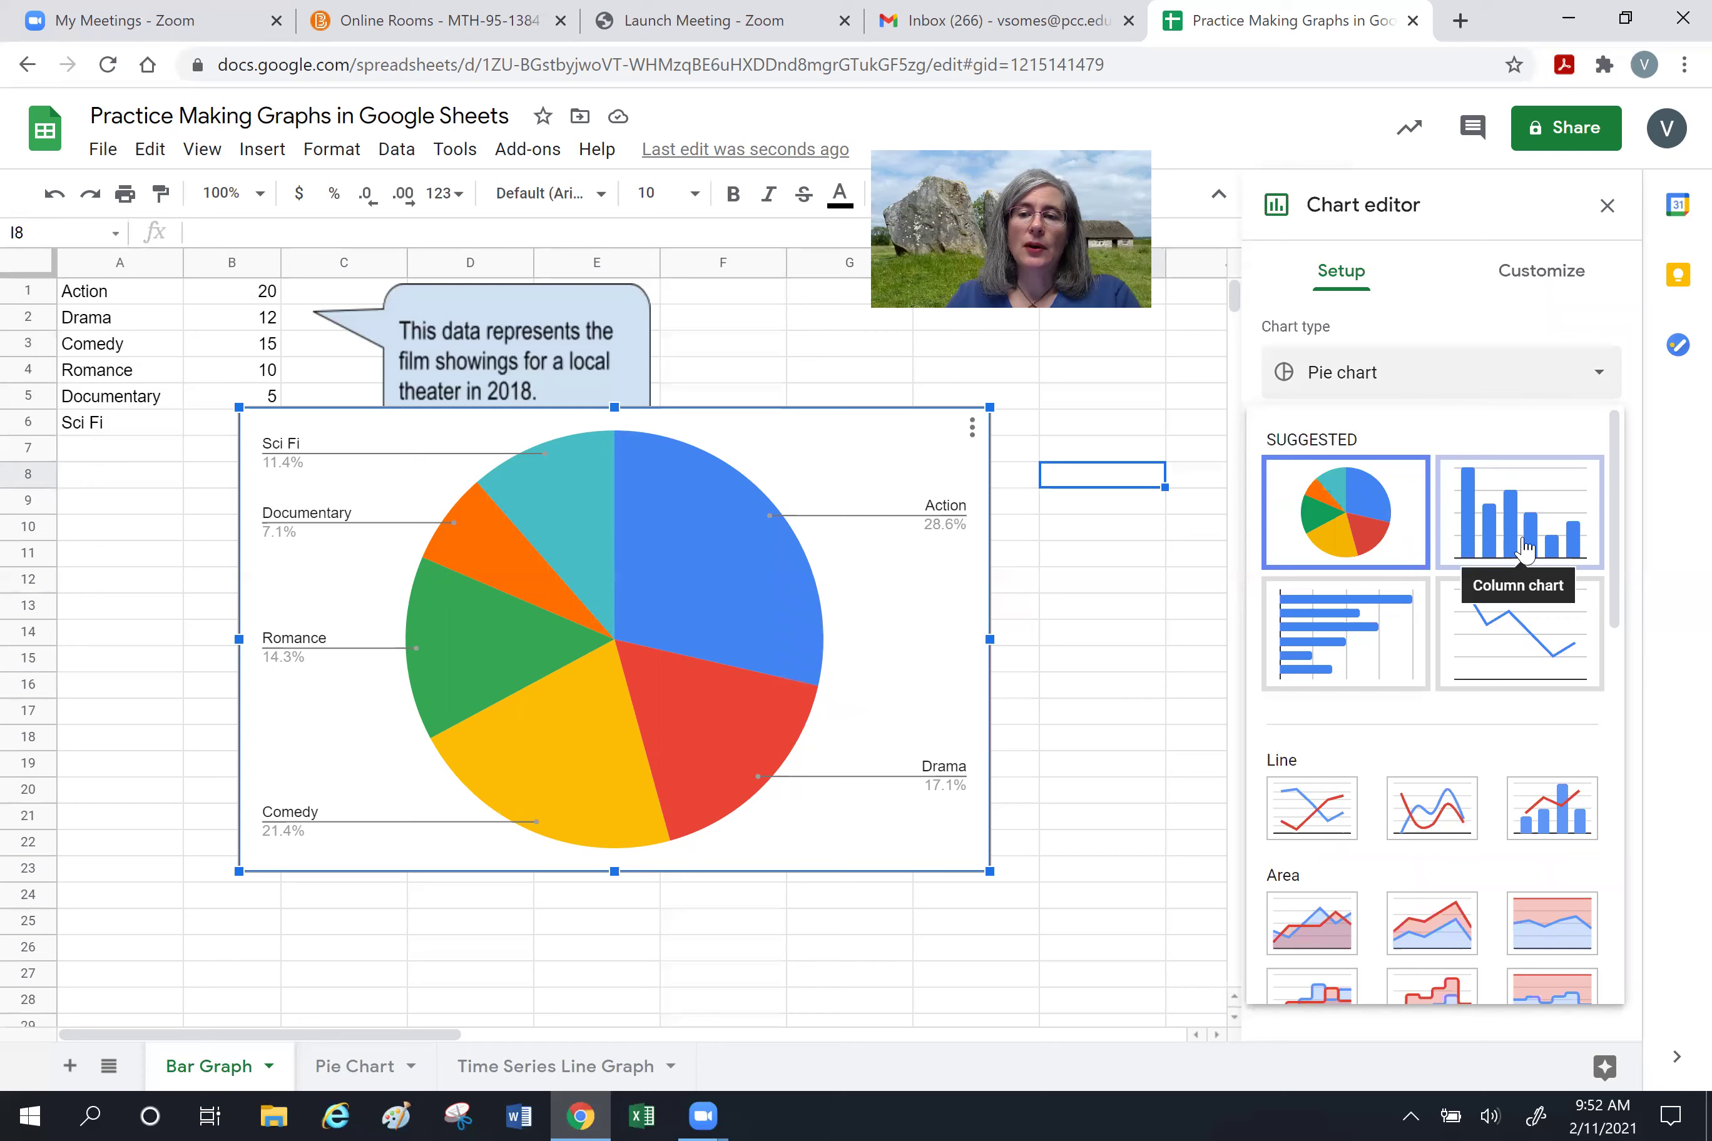
pyautogui.click(1524, 549)
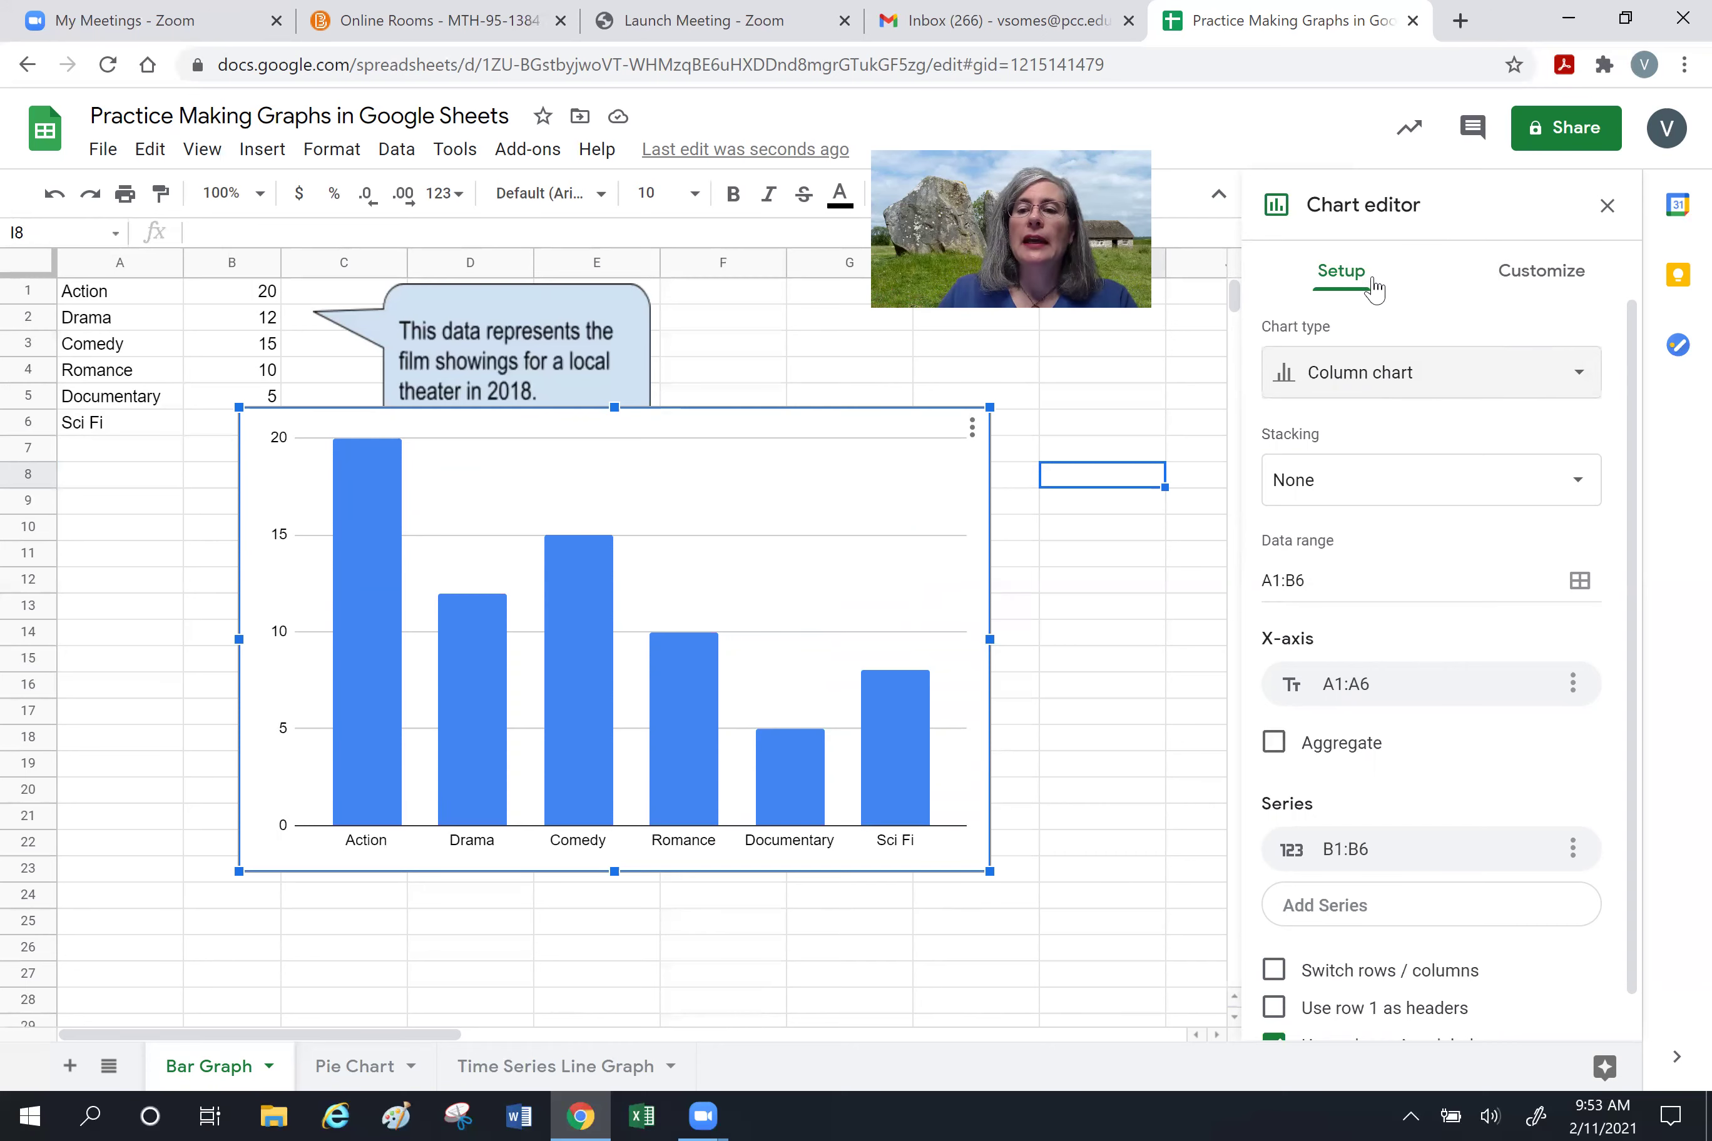
# Set the chart title text to "Film Showing for a Local Theater in 2018".
pyautogui.click(1528, 280)
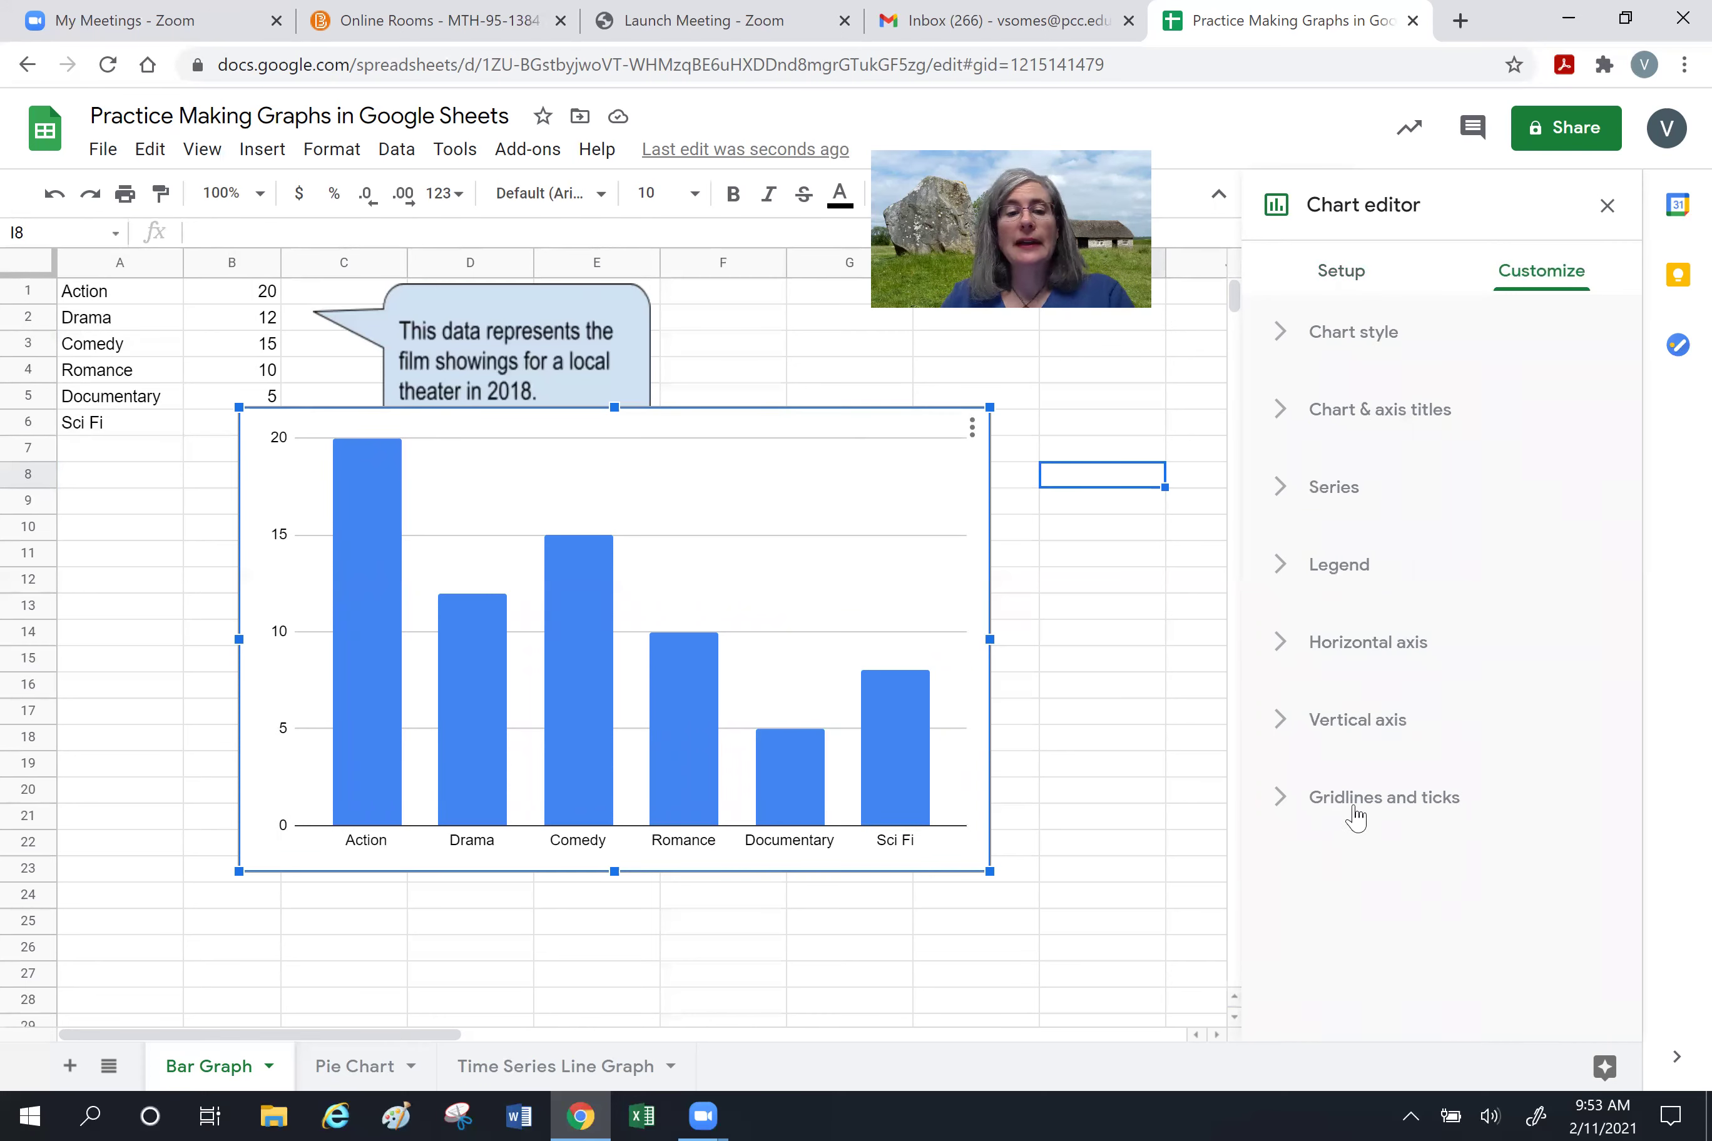
pyautogui.click(1286, 416)
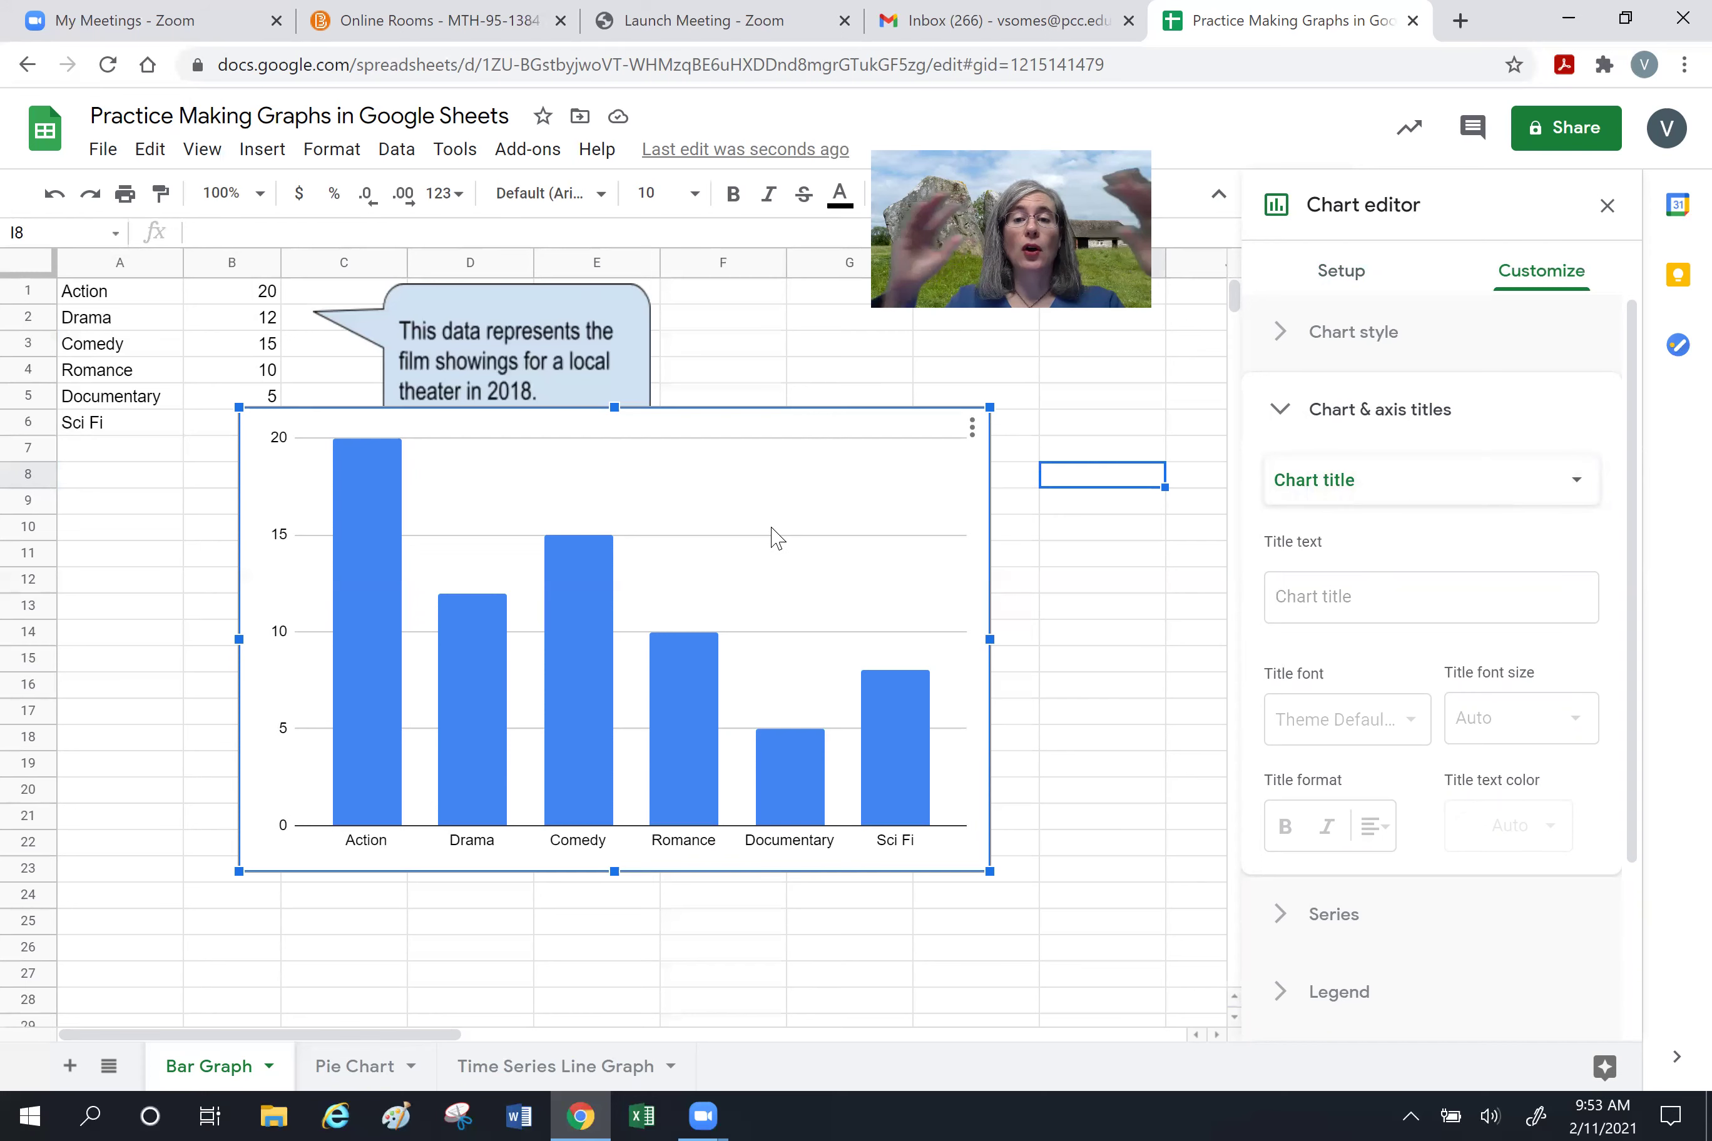
pyautogui.click(1335, 471)
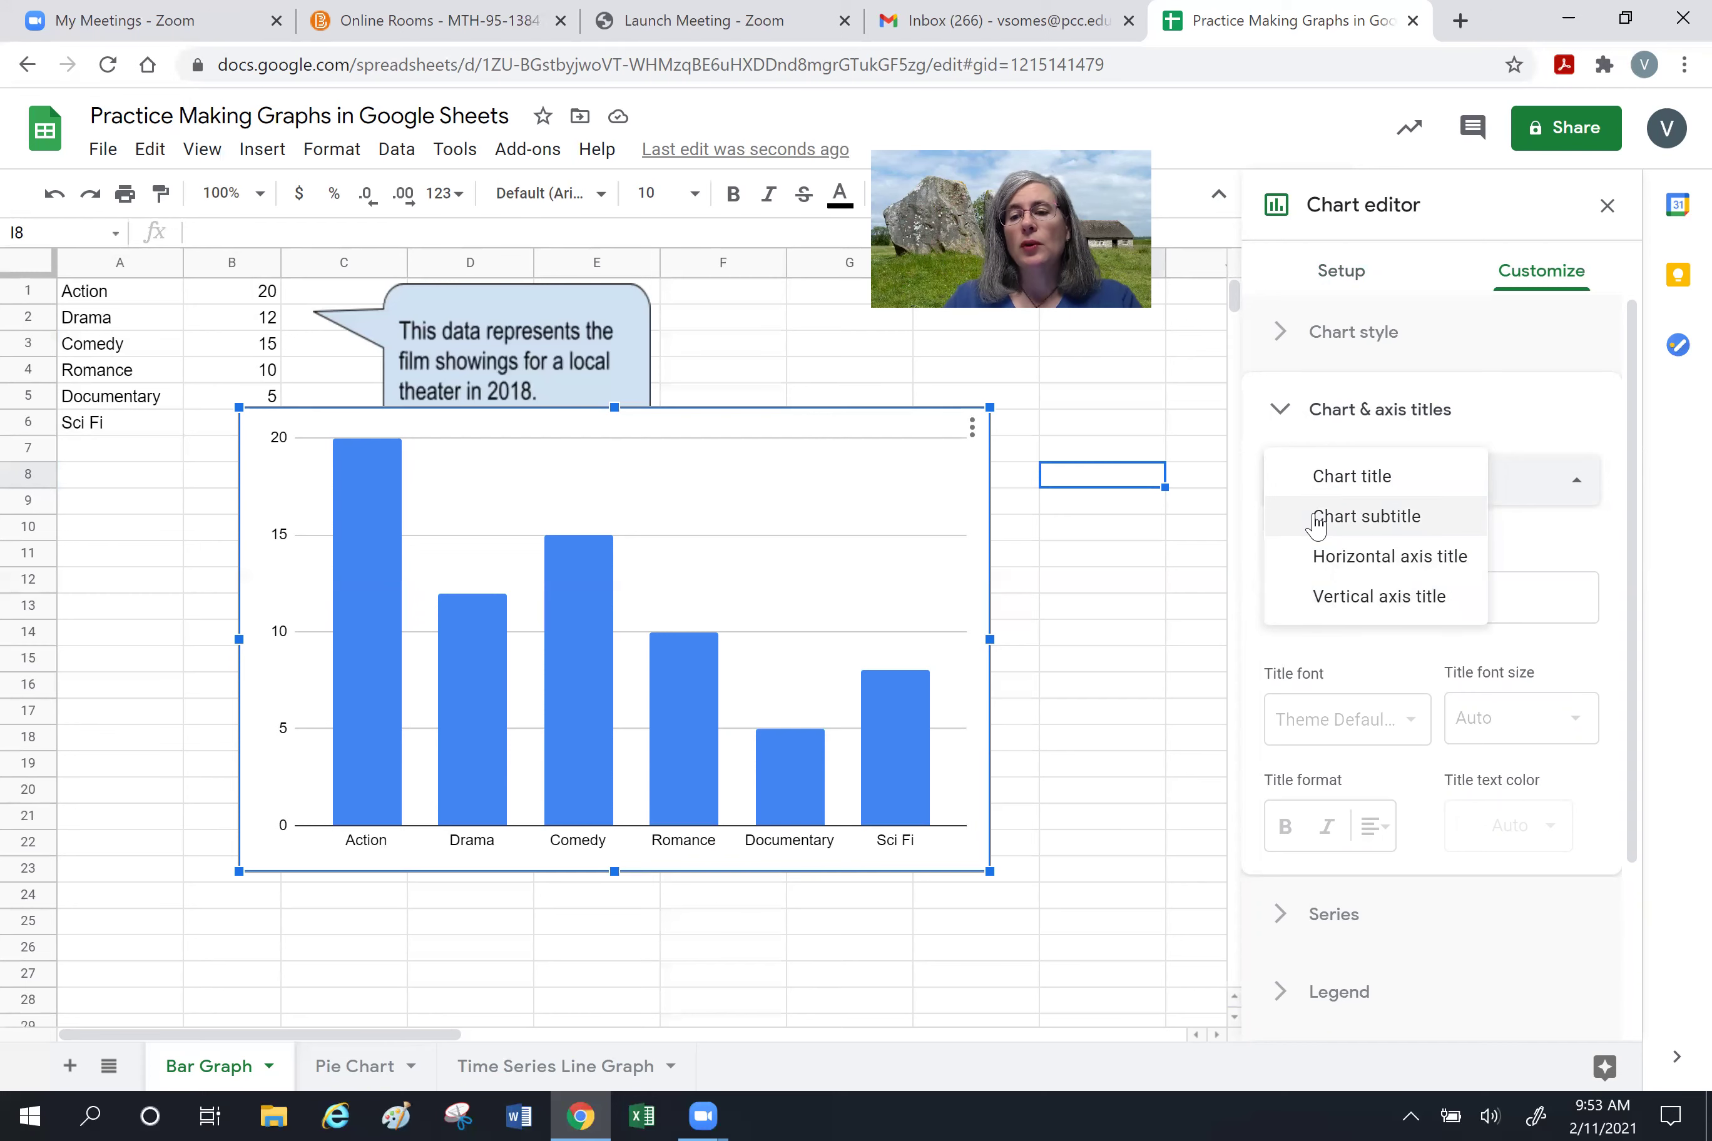
pyautogui.click(1326, 475)
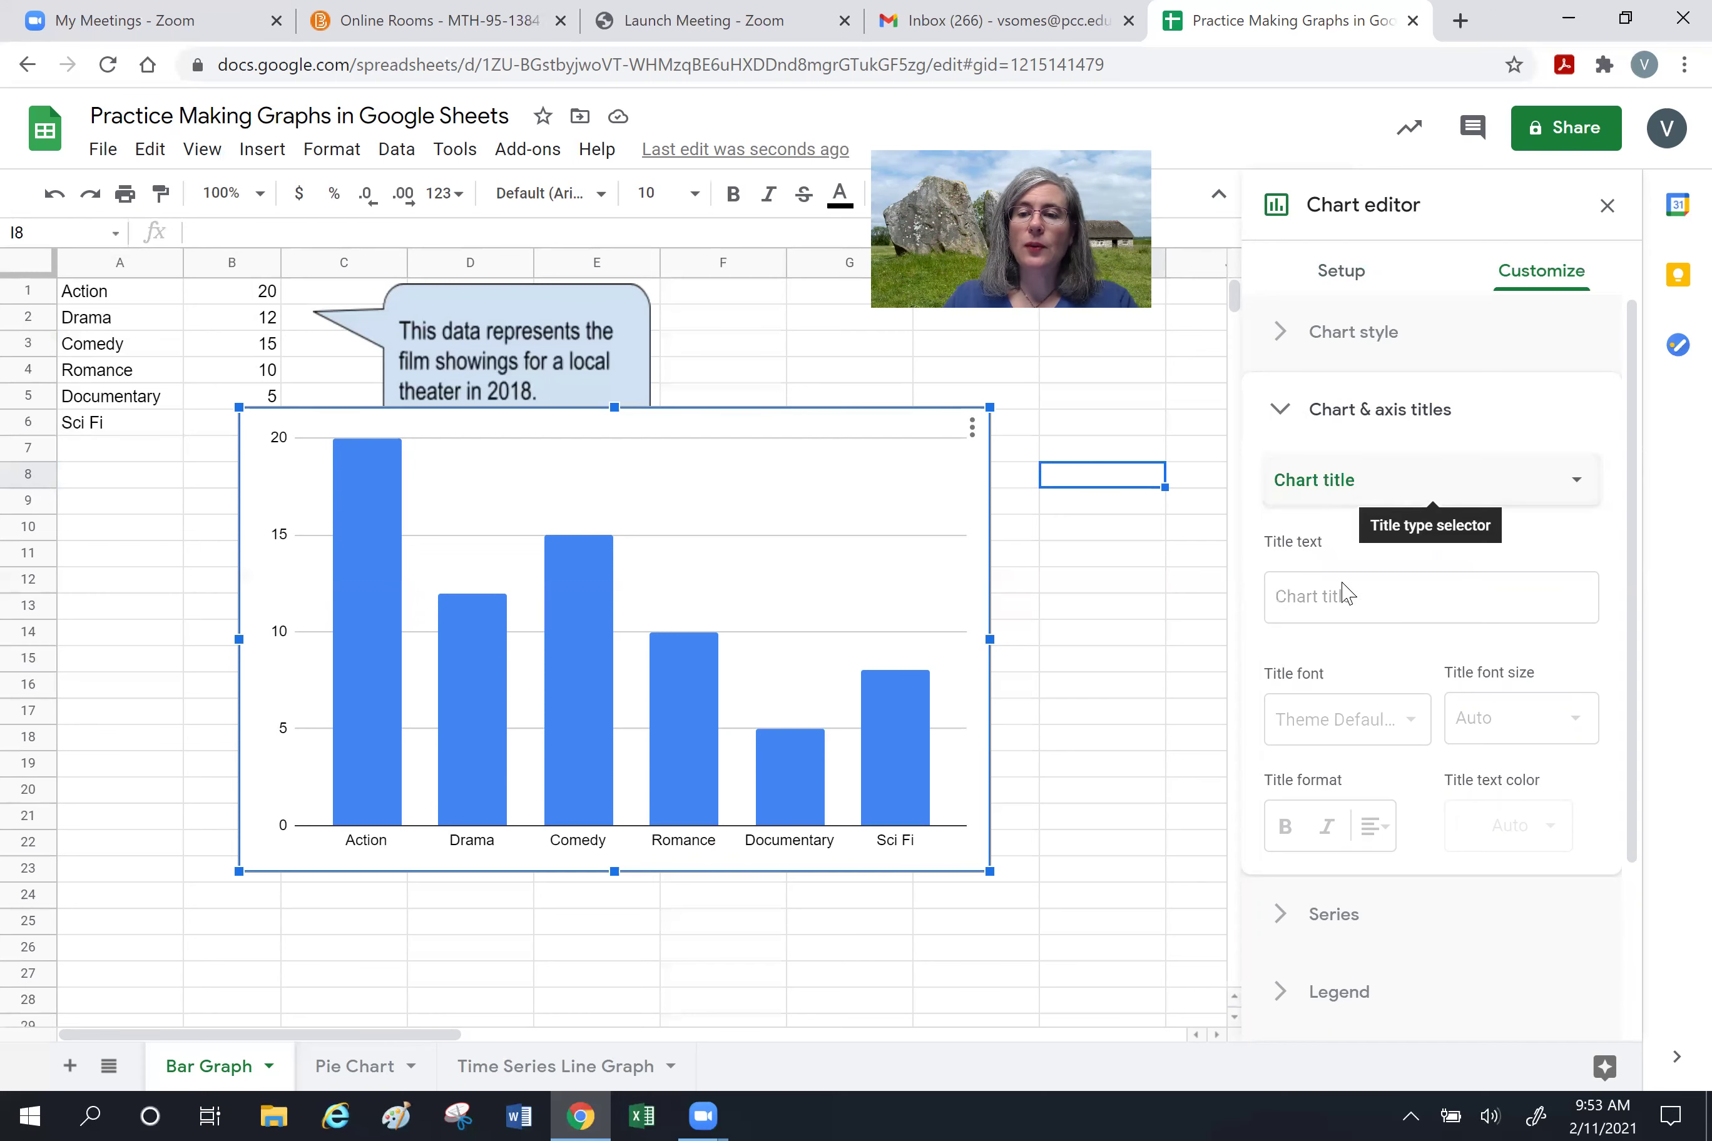
pyautogui.click(1309, 603)
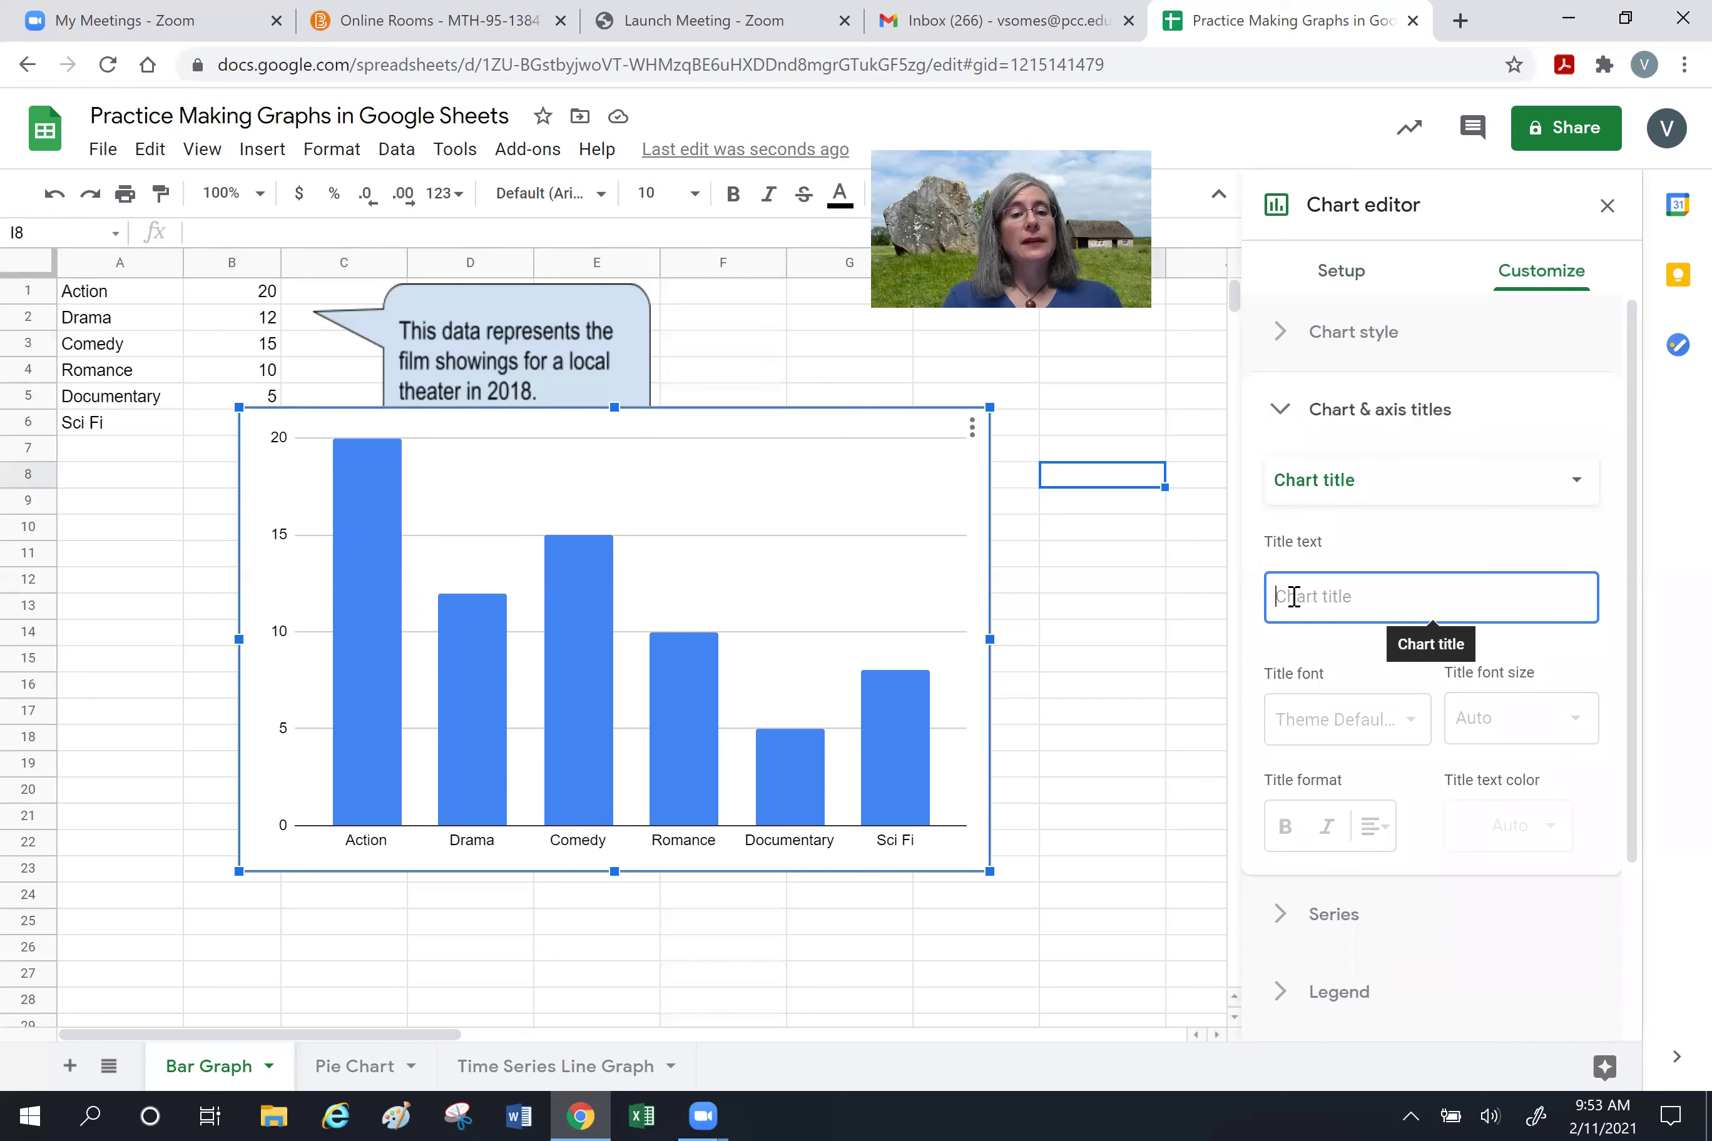
pyautogui.write('Film')
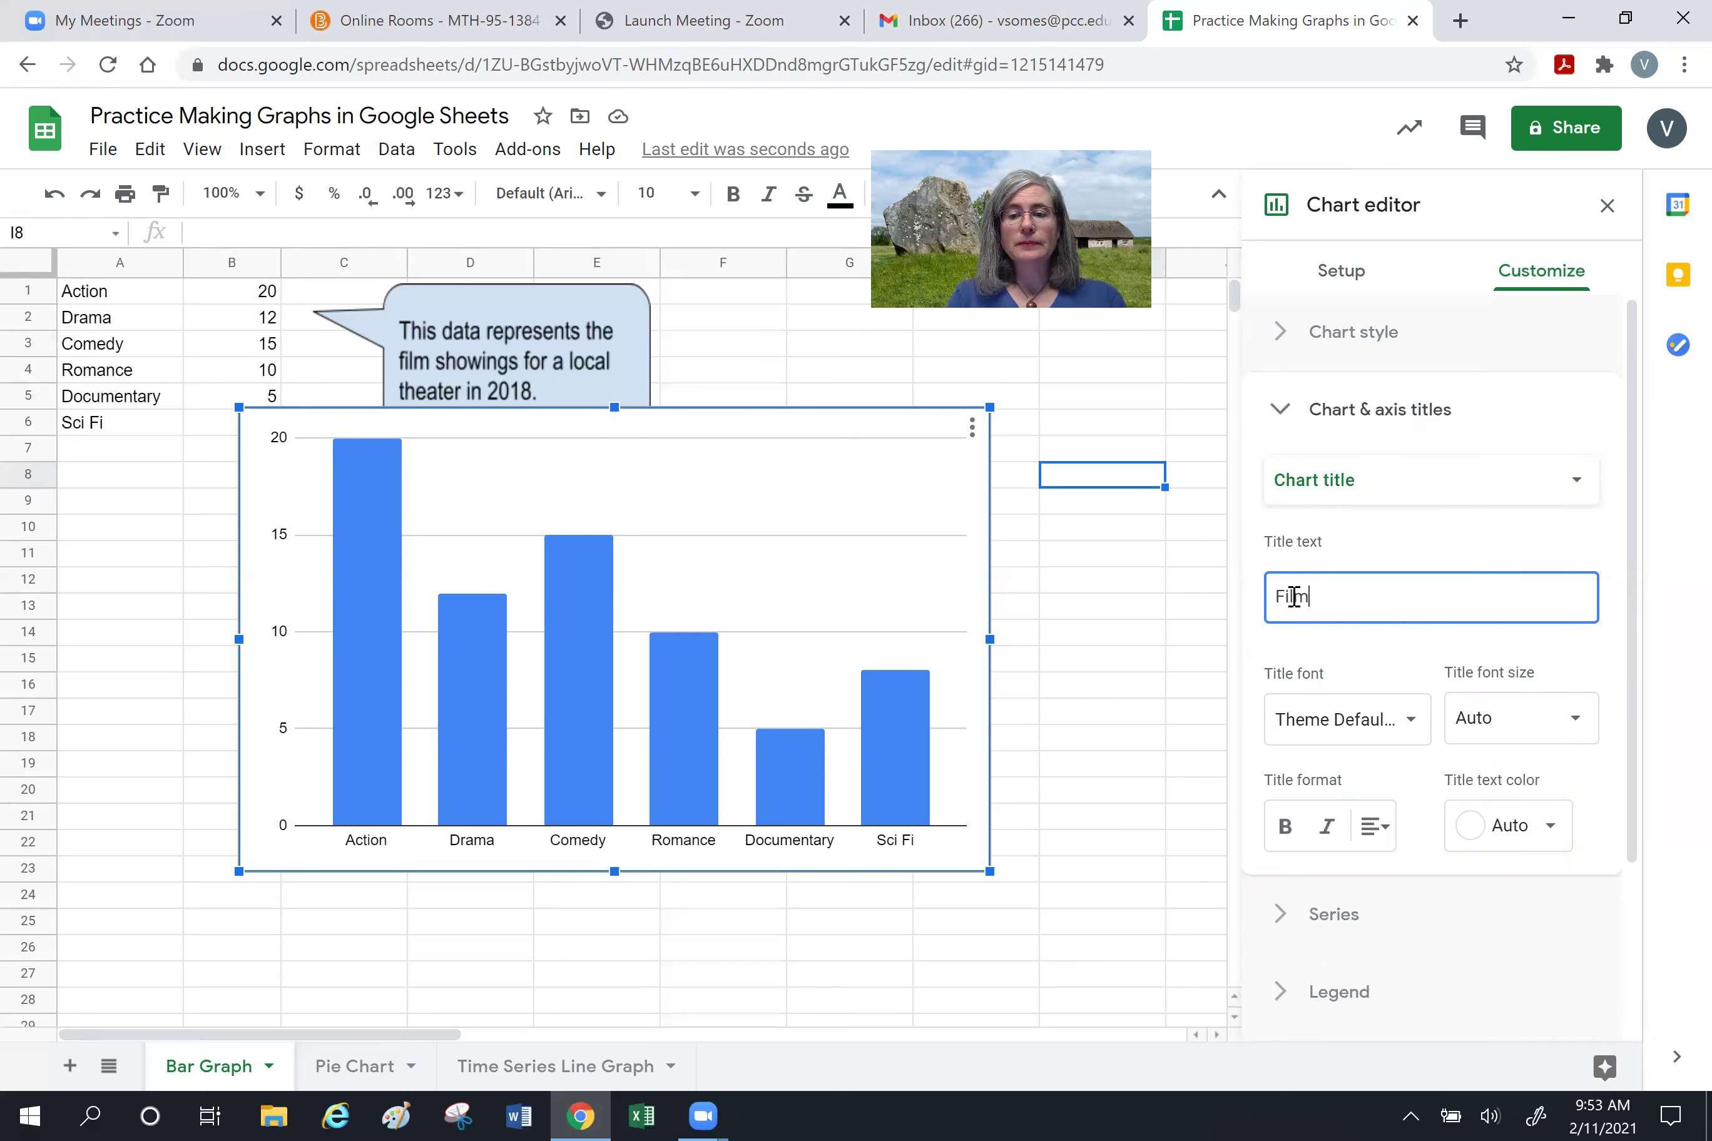
pyautogui.write(' Showing')
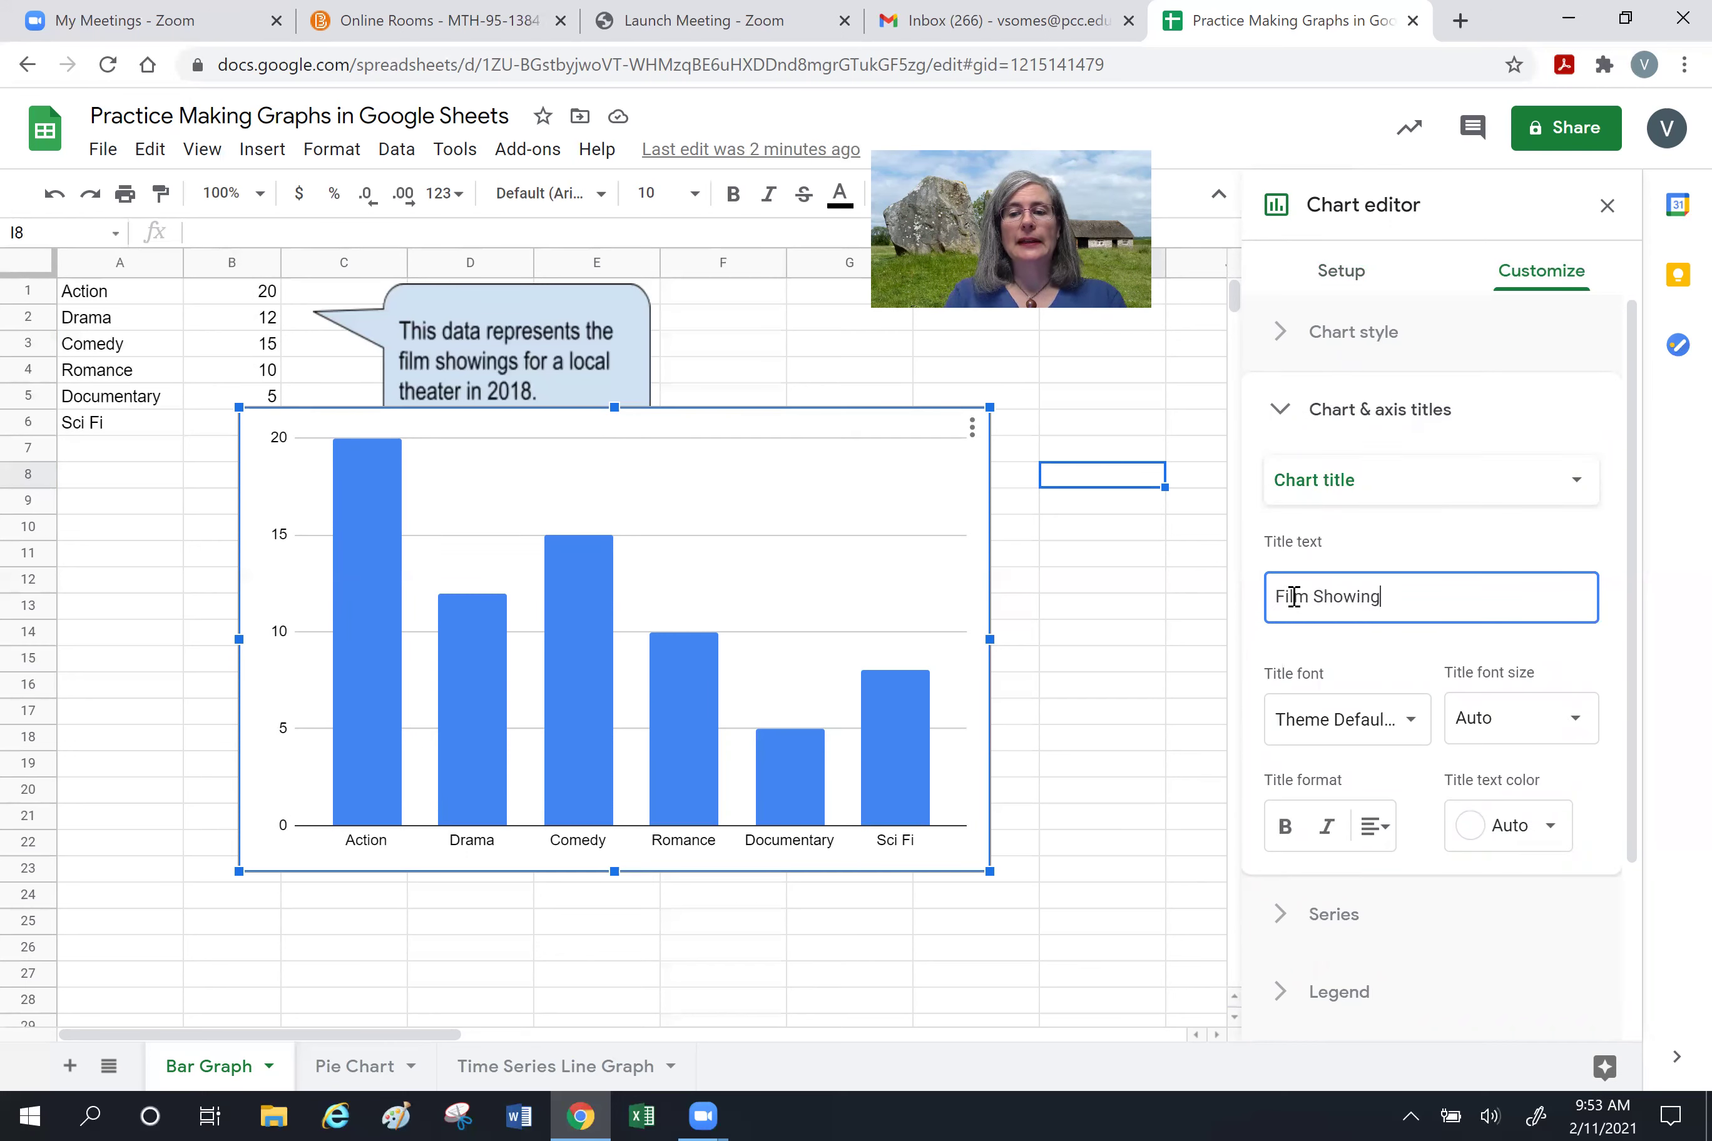
pyautogui.write(' for ')
pyautogui.write(' L')
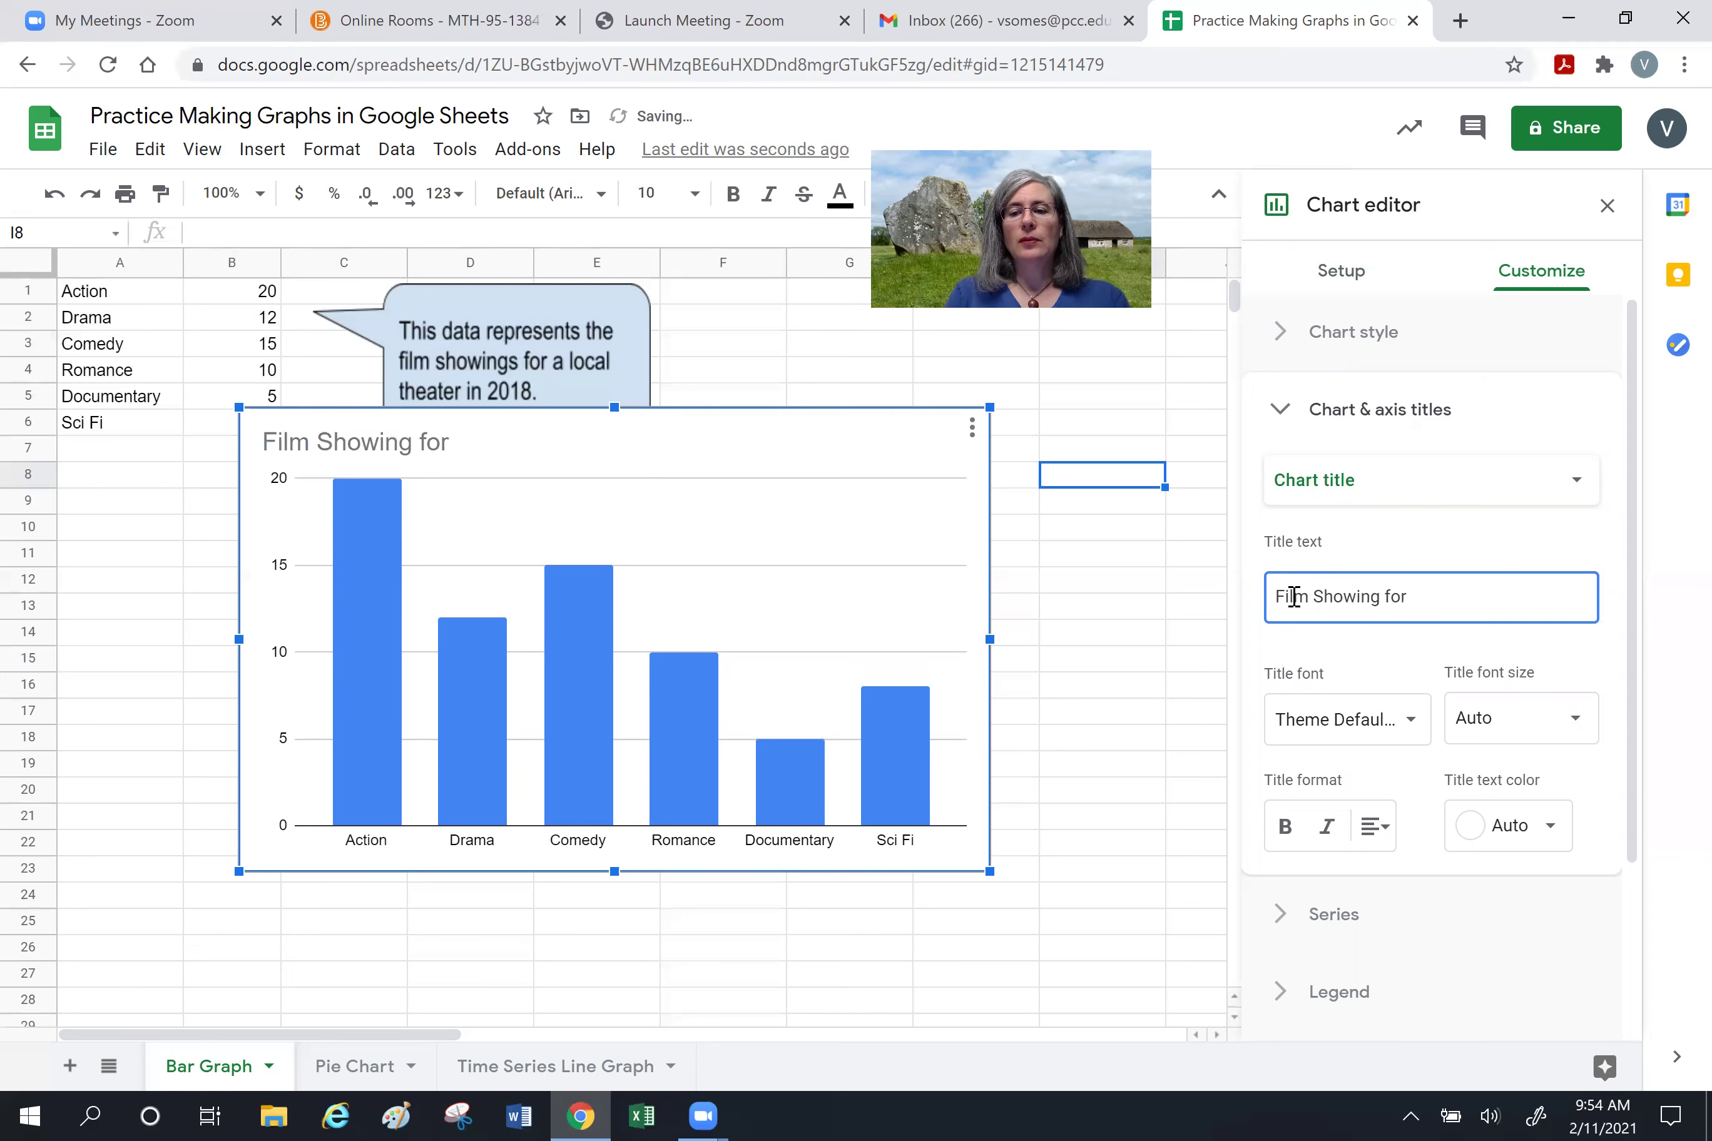
pyautogui.write('al')
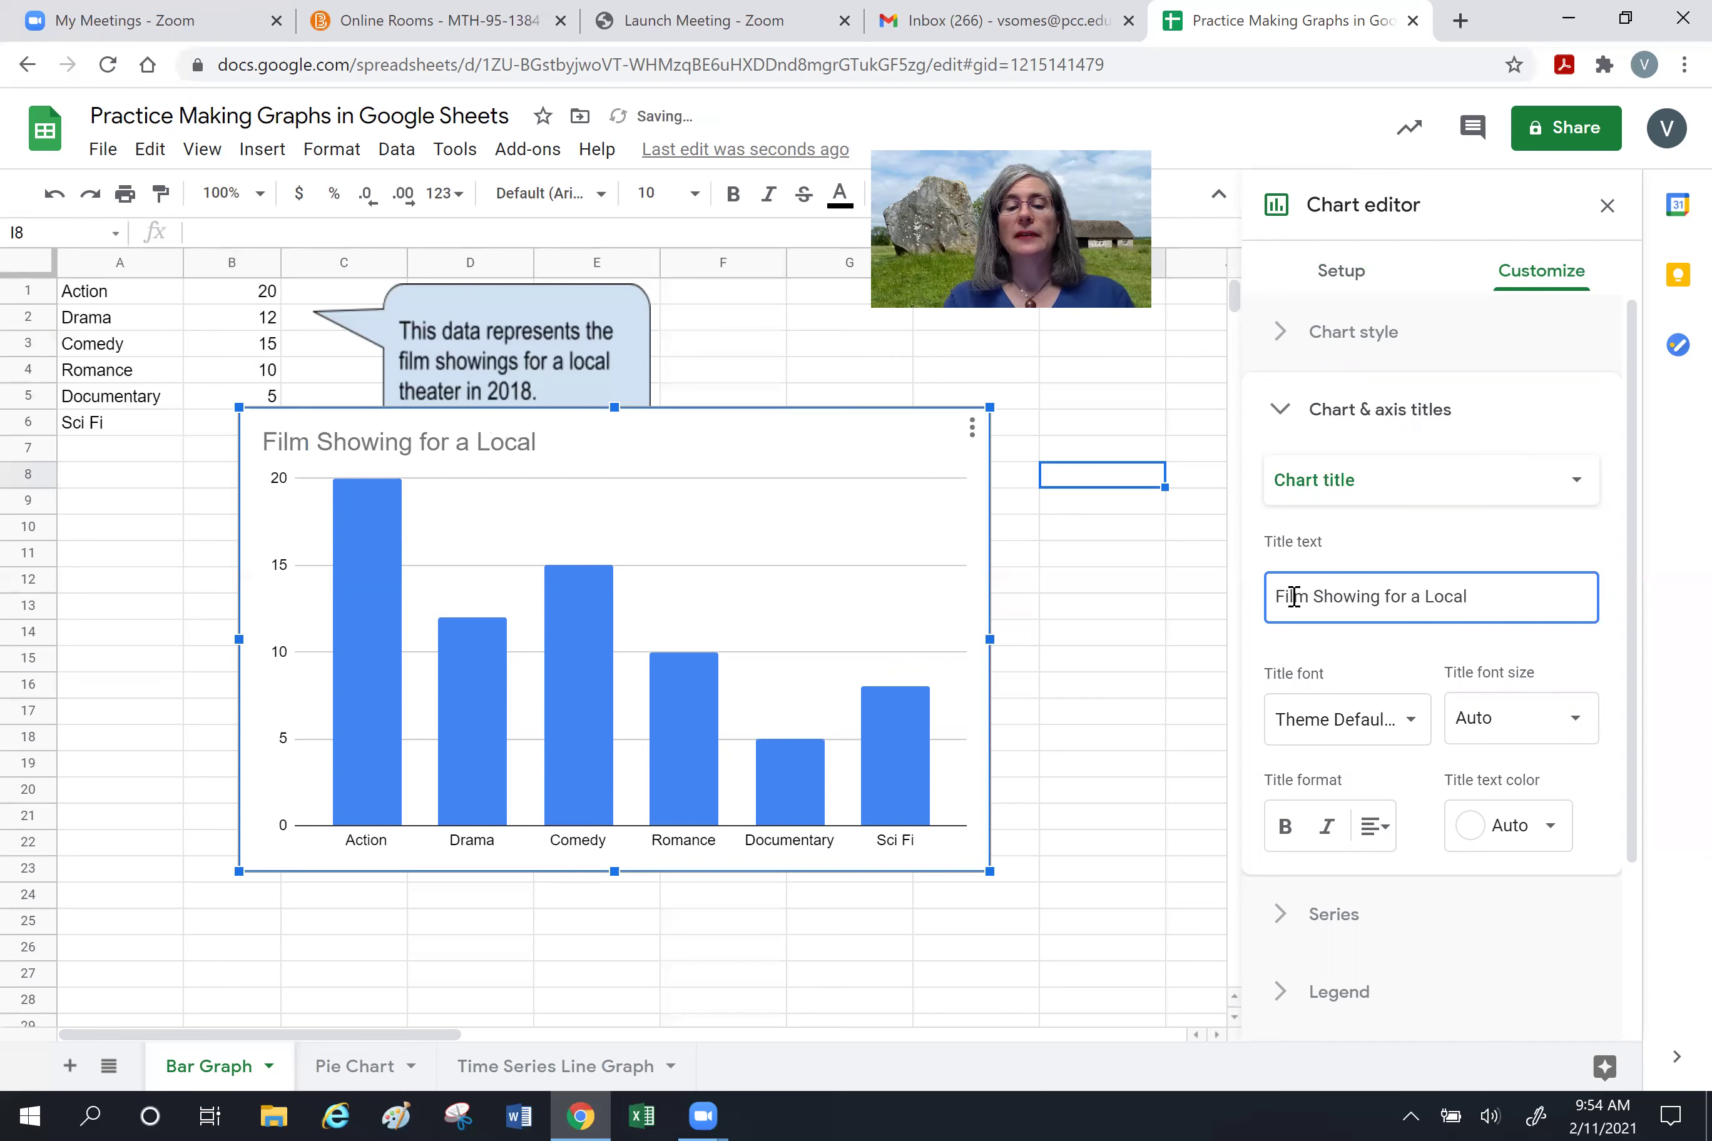
pyautogui.write(' Th')
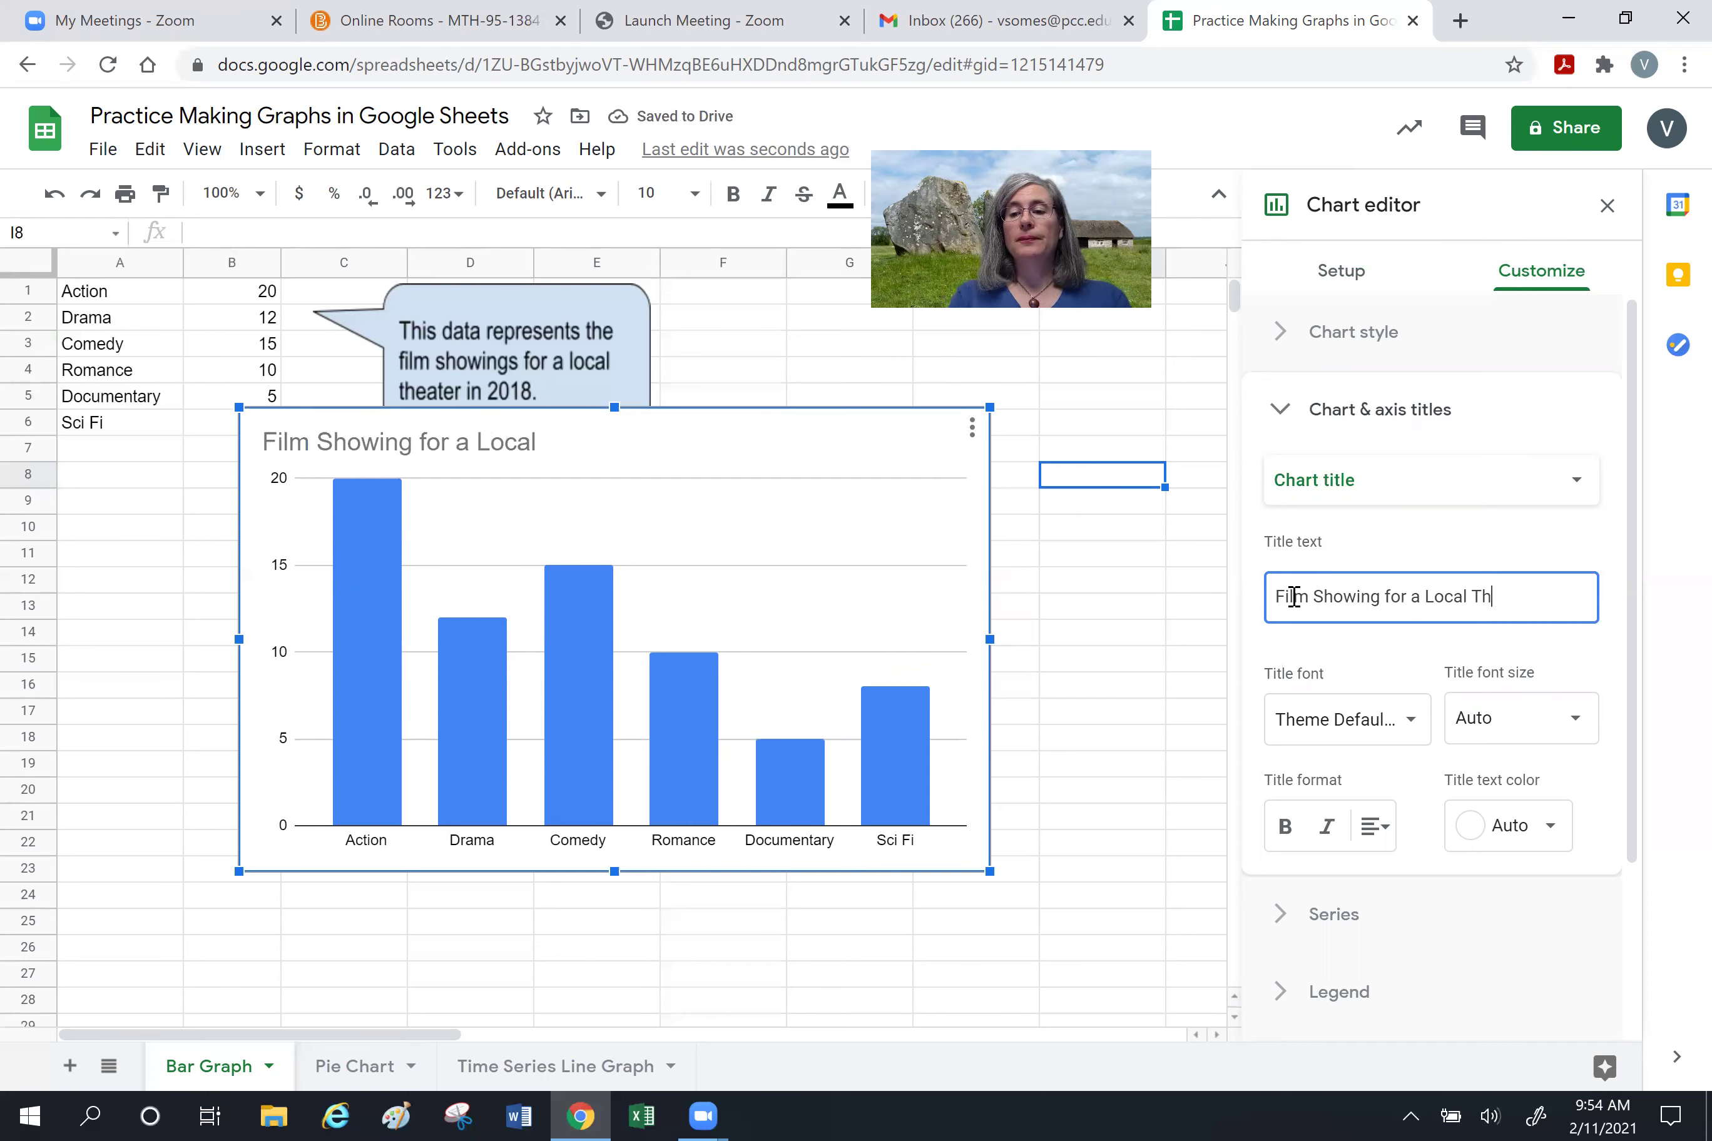
pyautogui.write('eater in 2018')
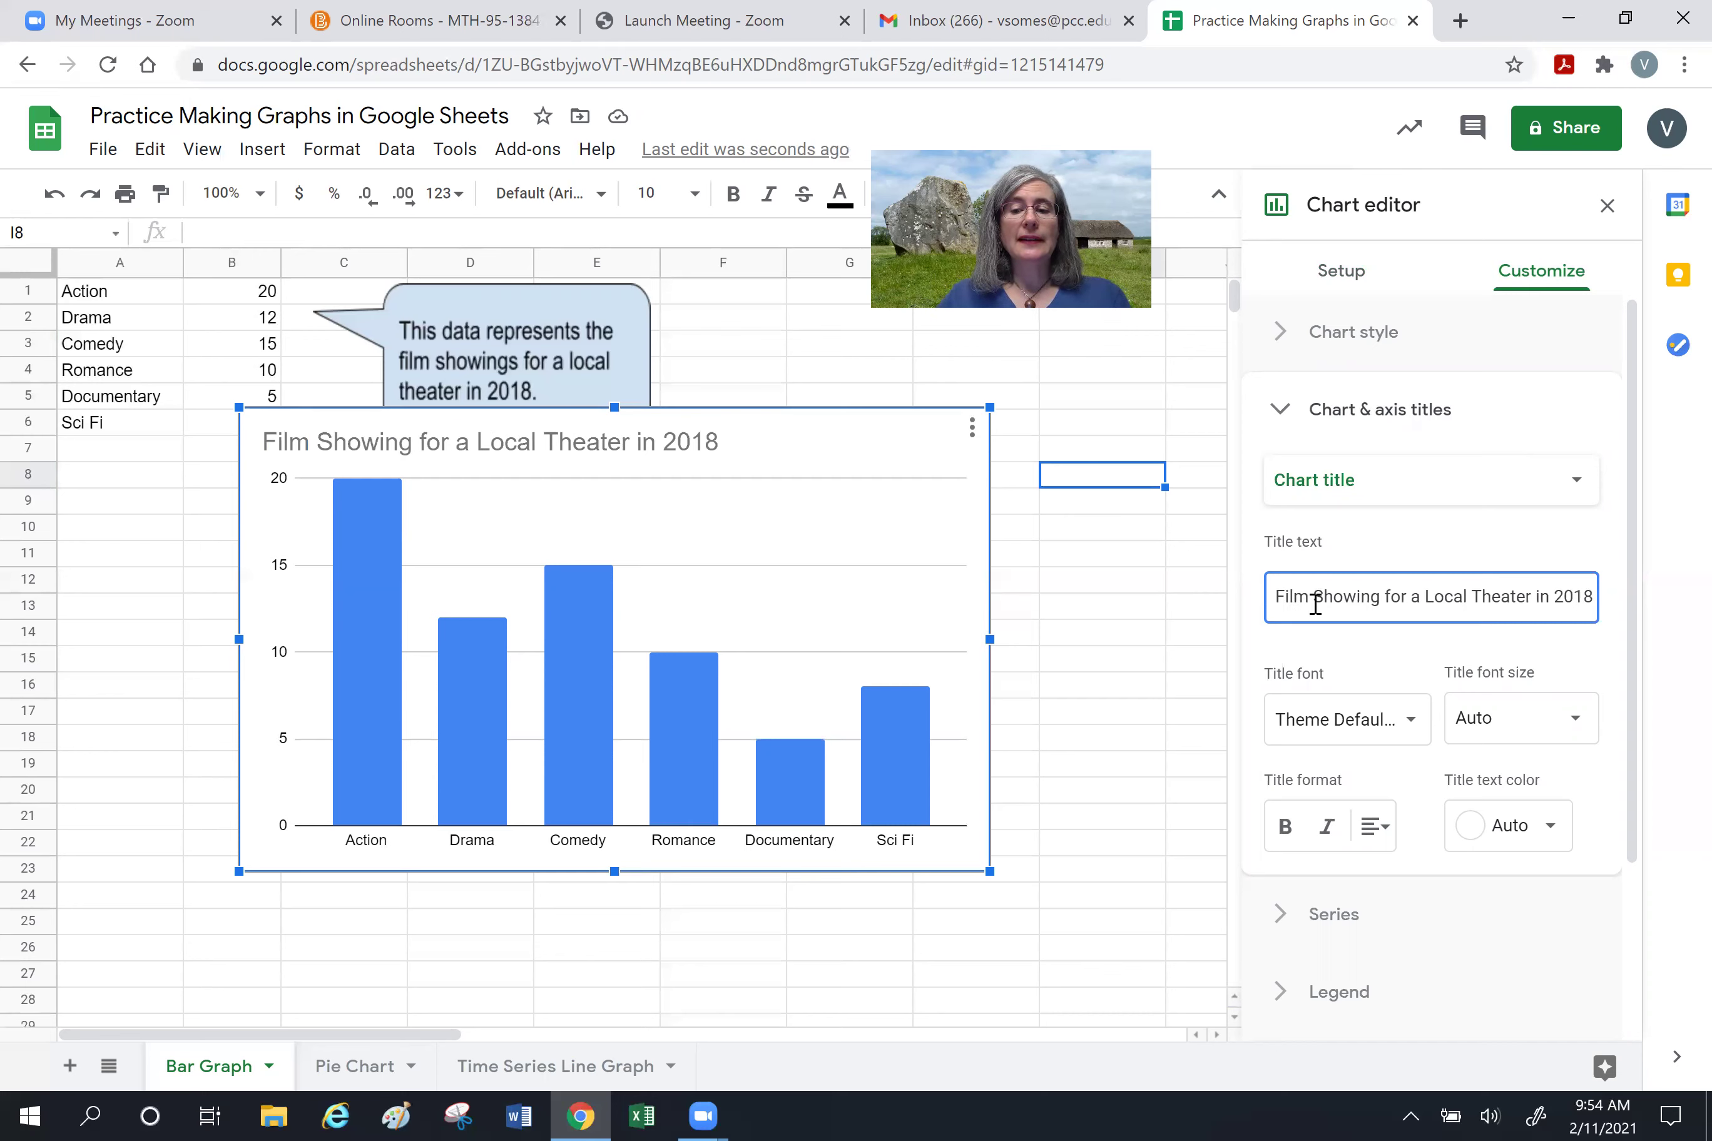
# Format the chart title as centered, bold and black.
pyautogui.click(1376, 830)
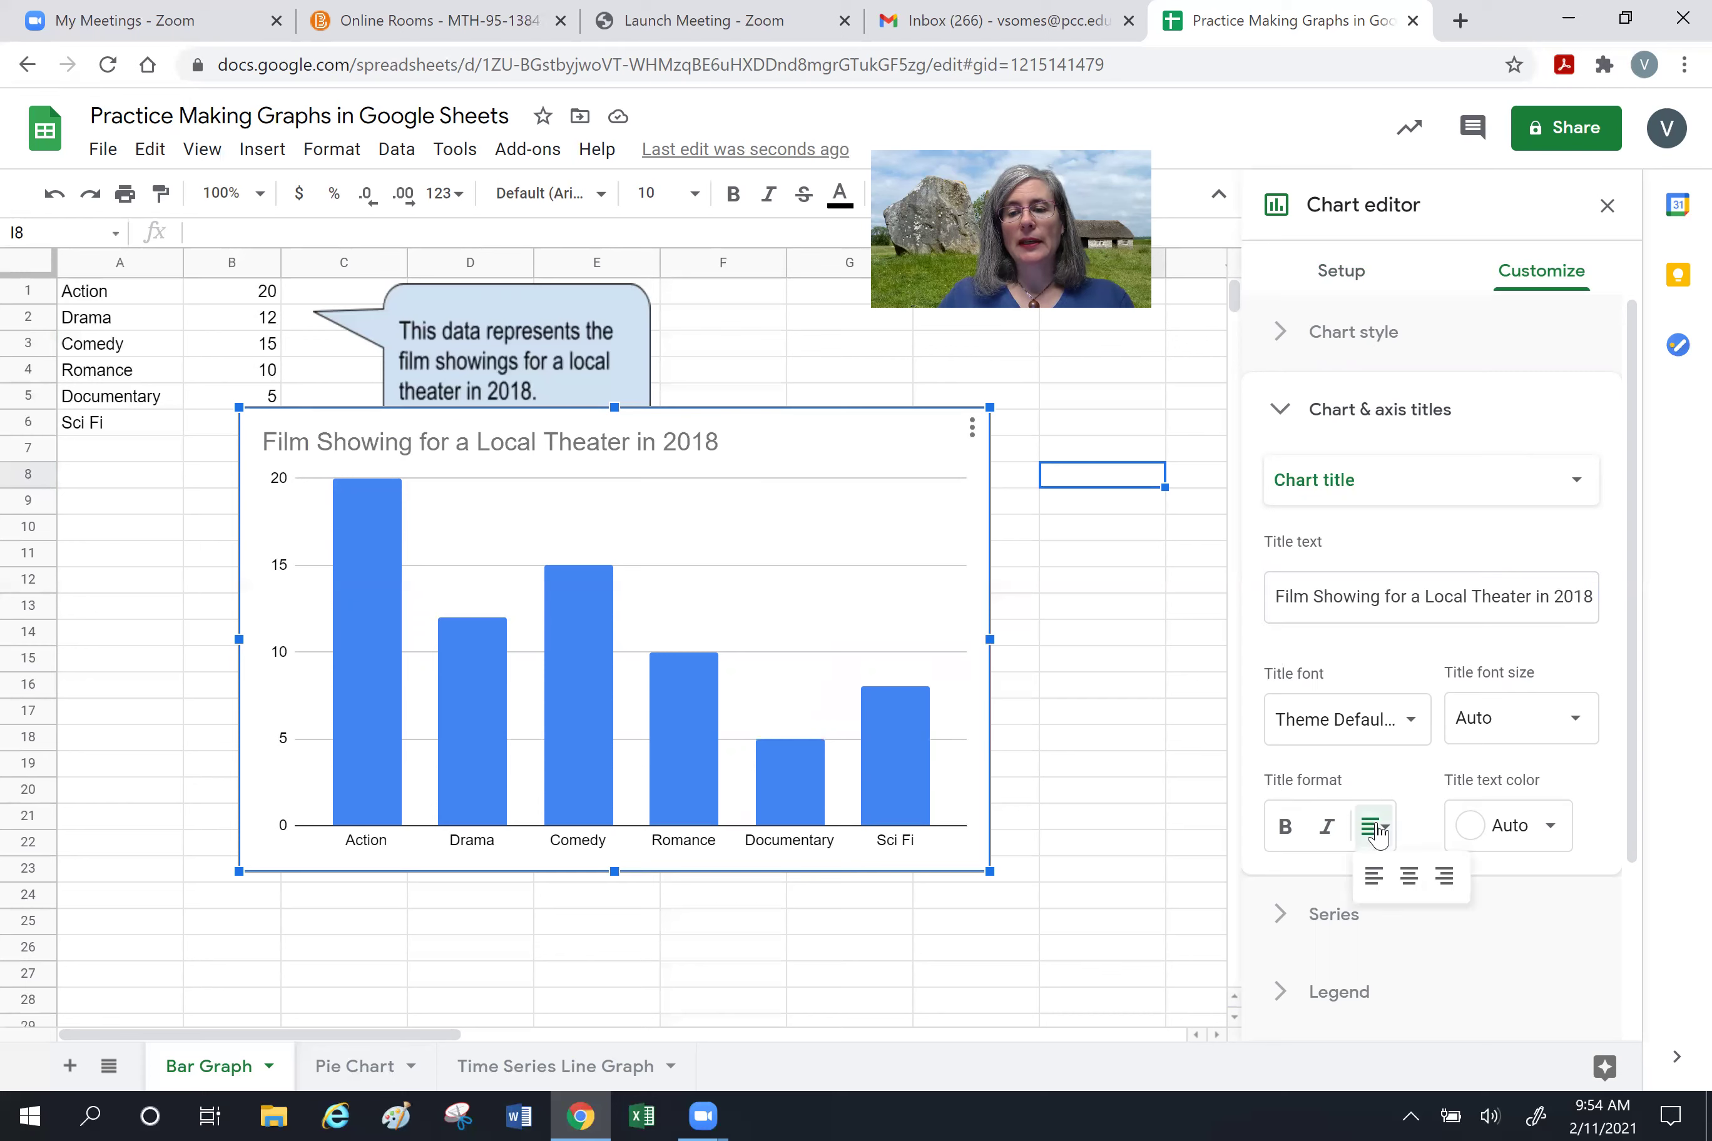
pyautogui.click(1408, 876)
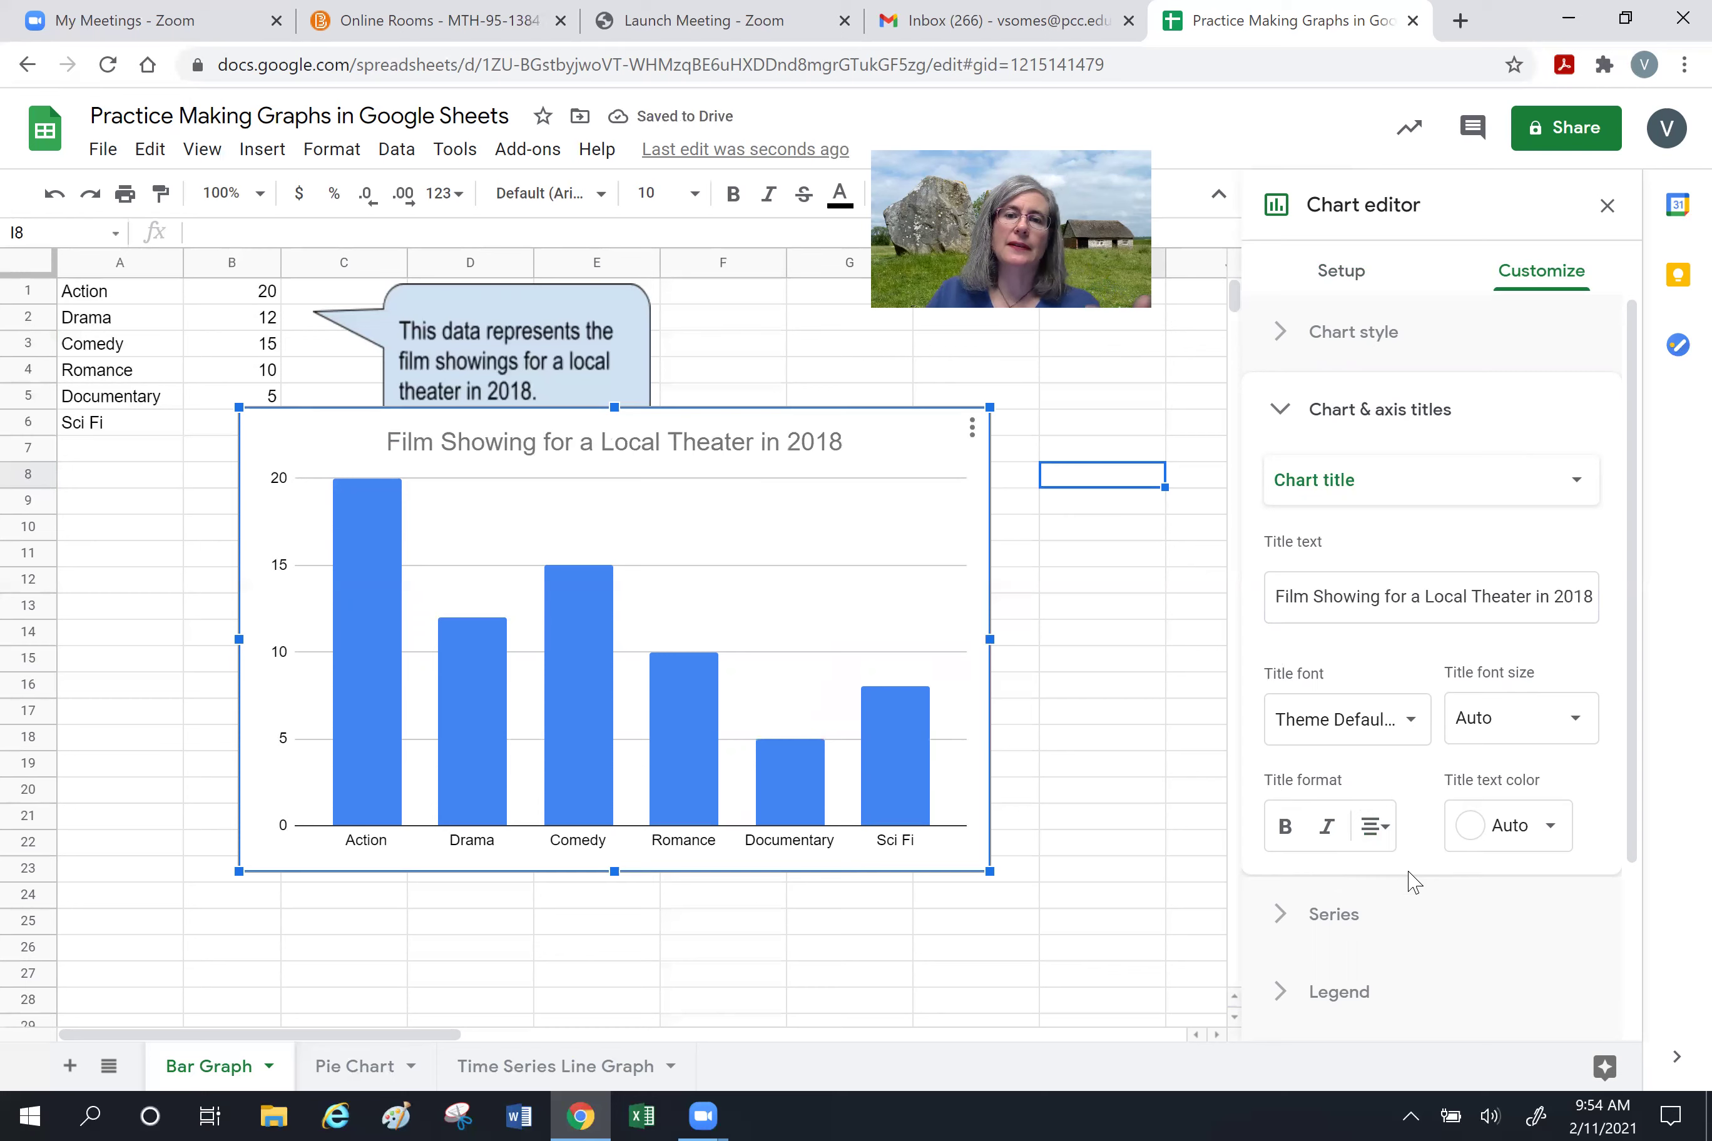
pyautogui.click(1286, 828)
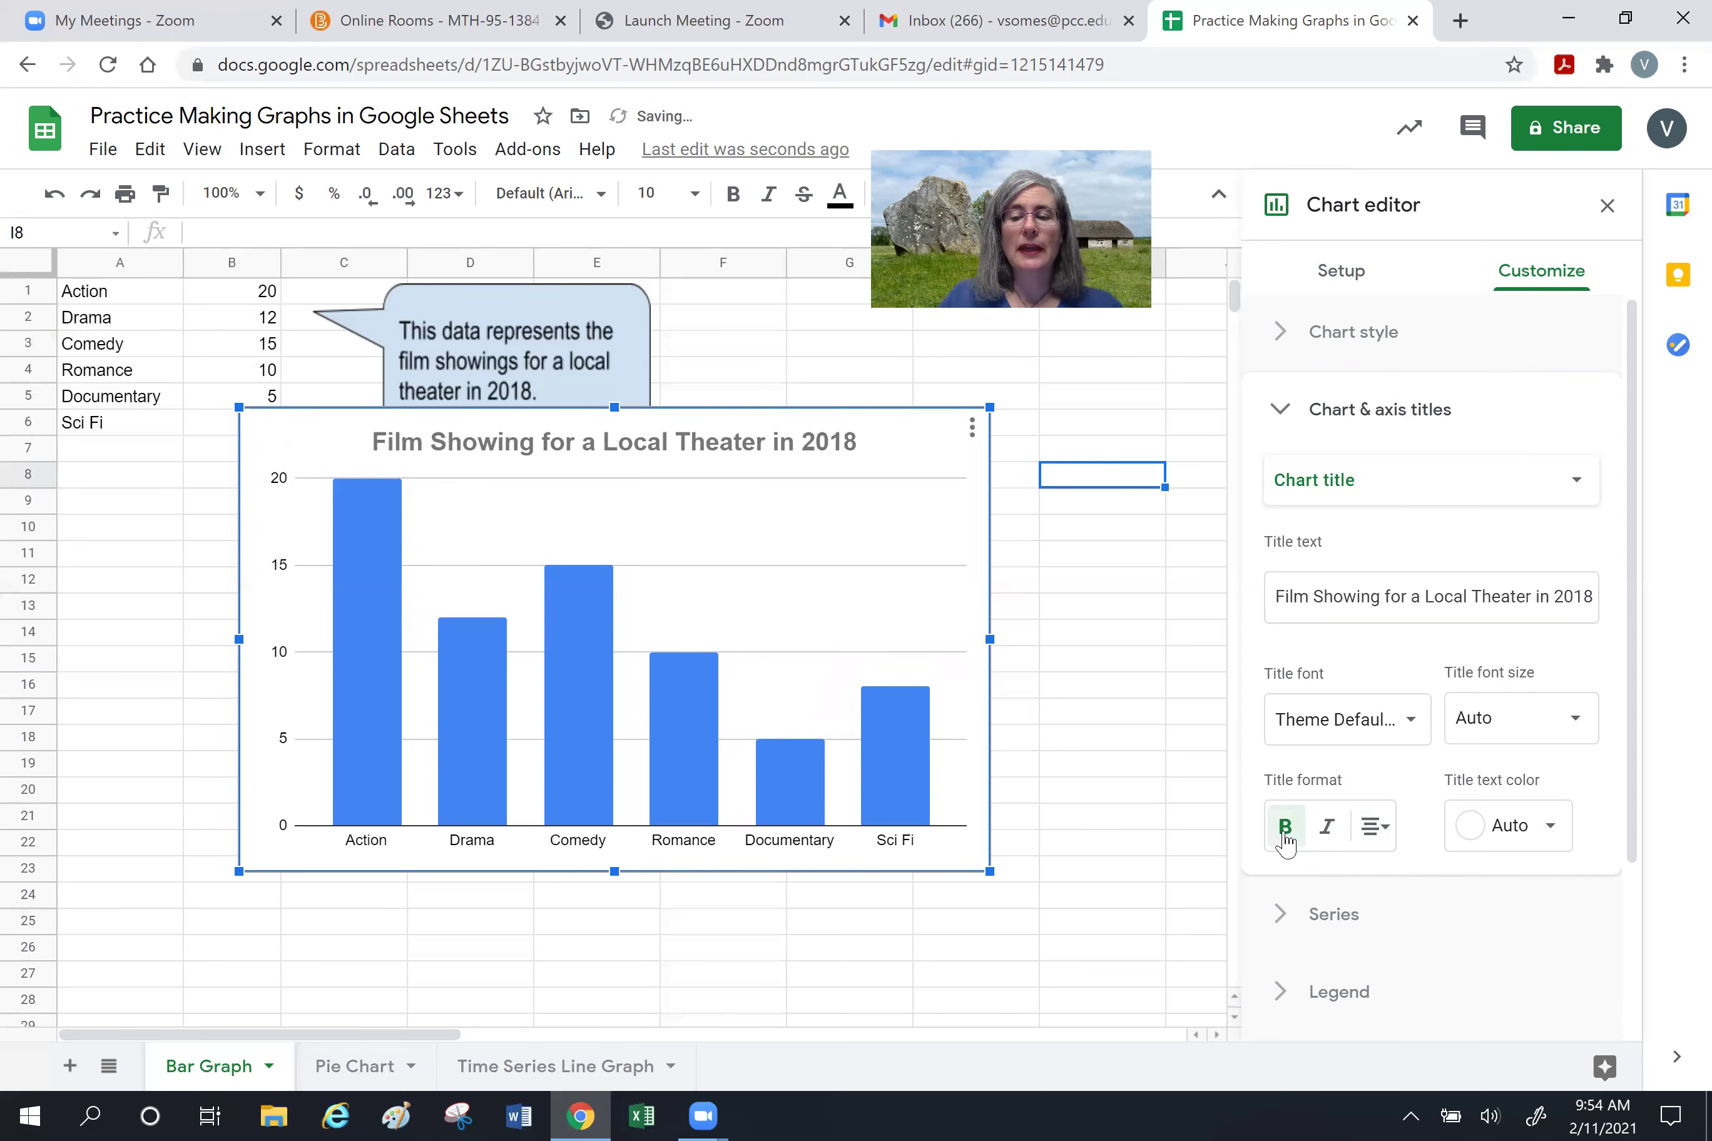
pyautogui.click(1507, 828)
pyautogui.click(1491, 457)
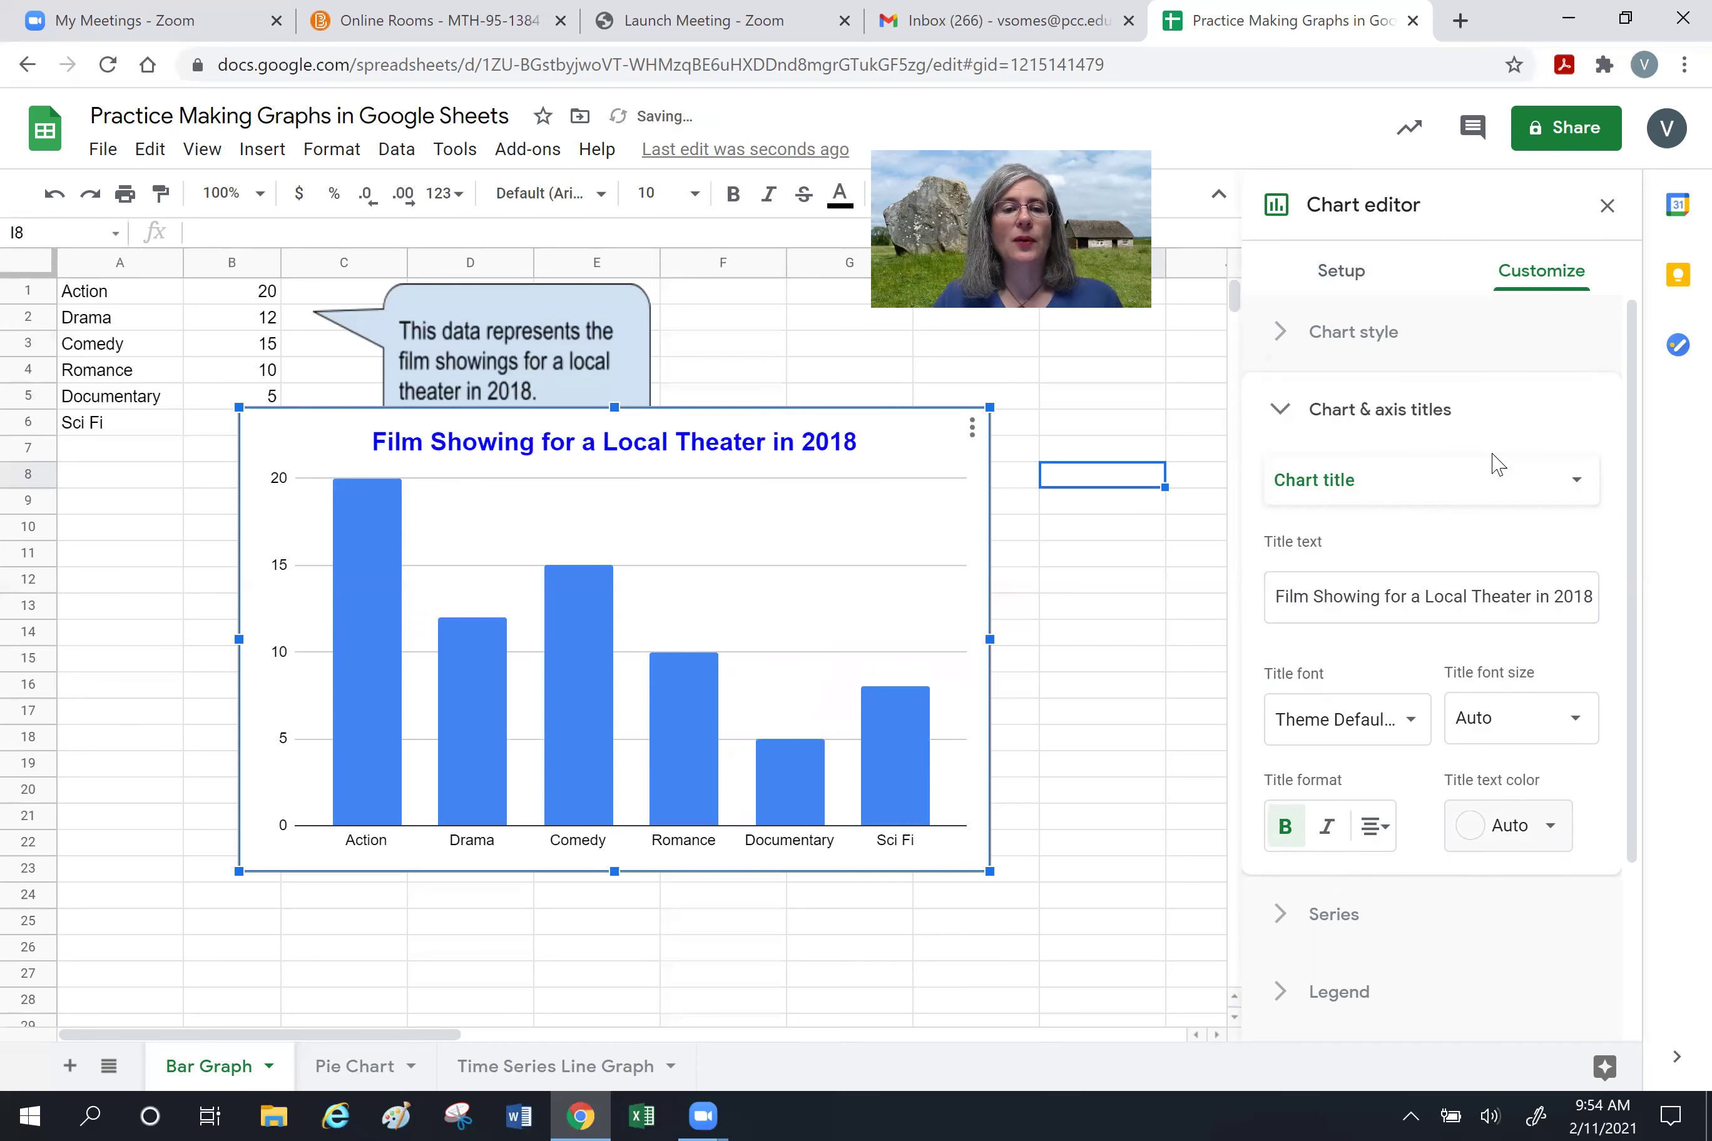
pyautogui.click(1504, 825)
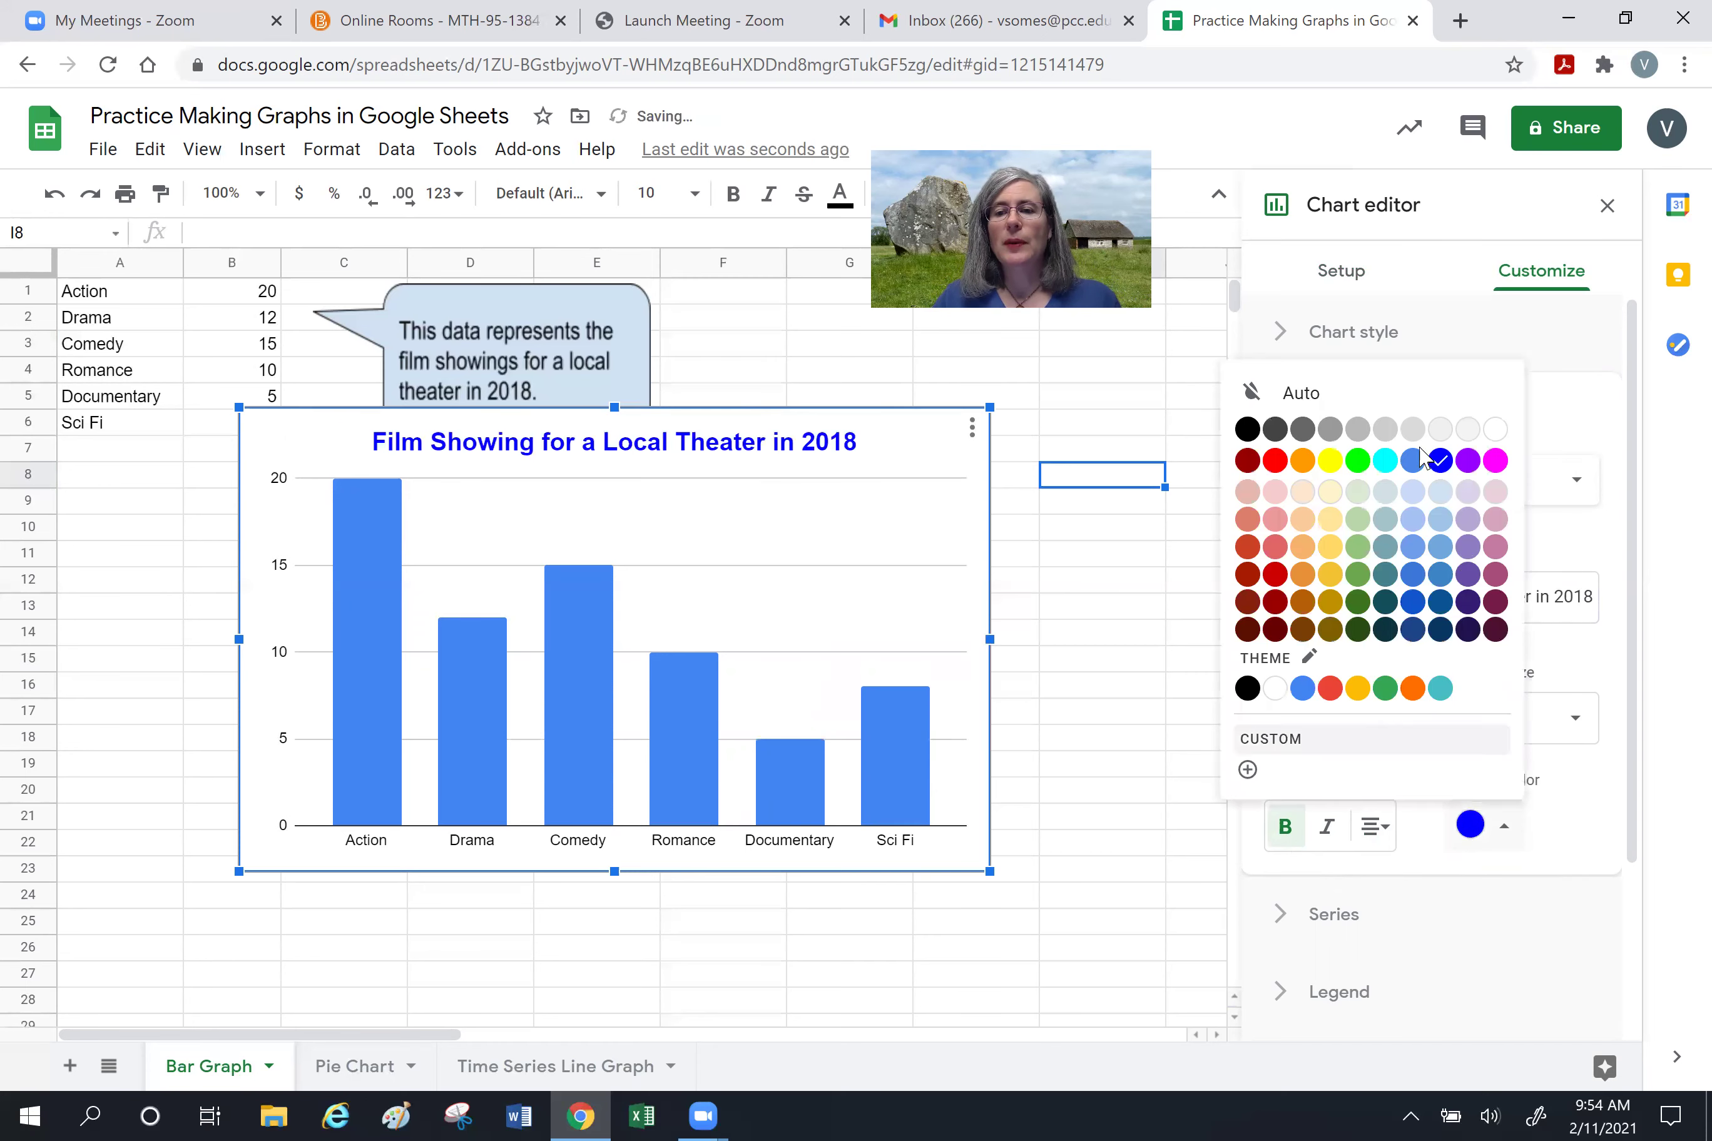
pyautogui.click(1247, 430)
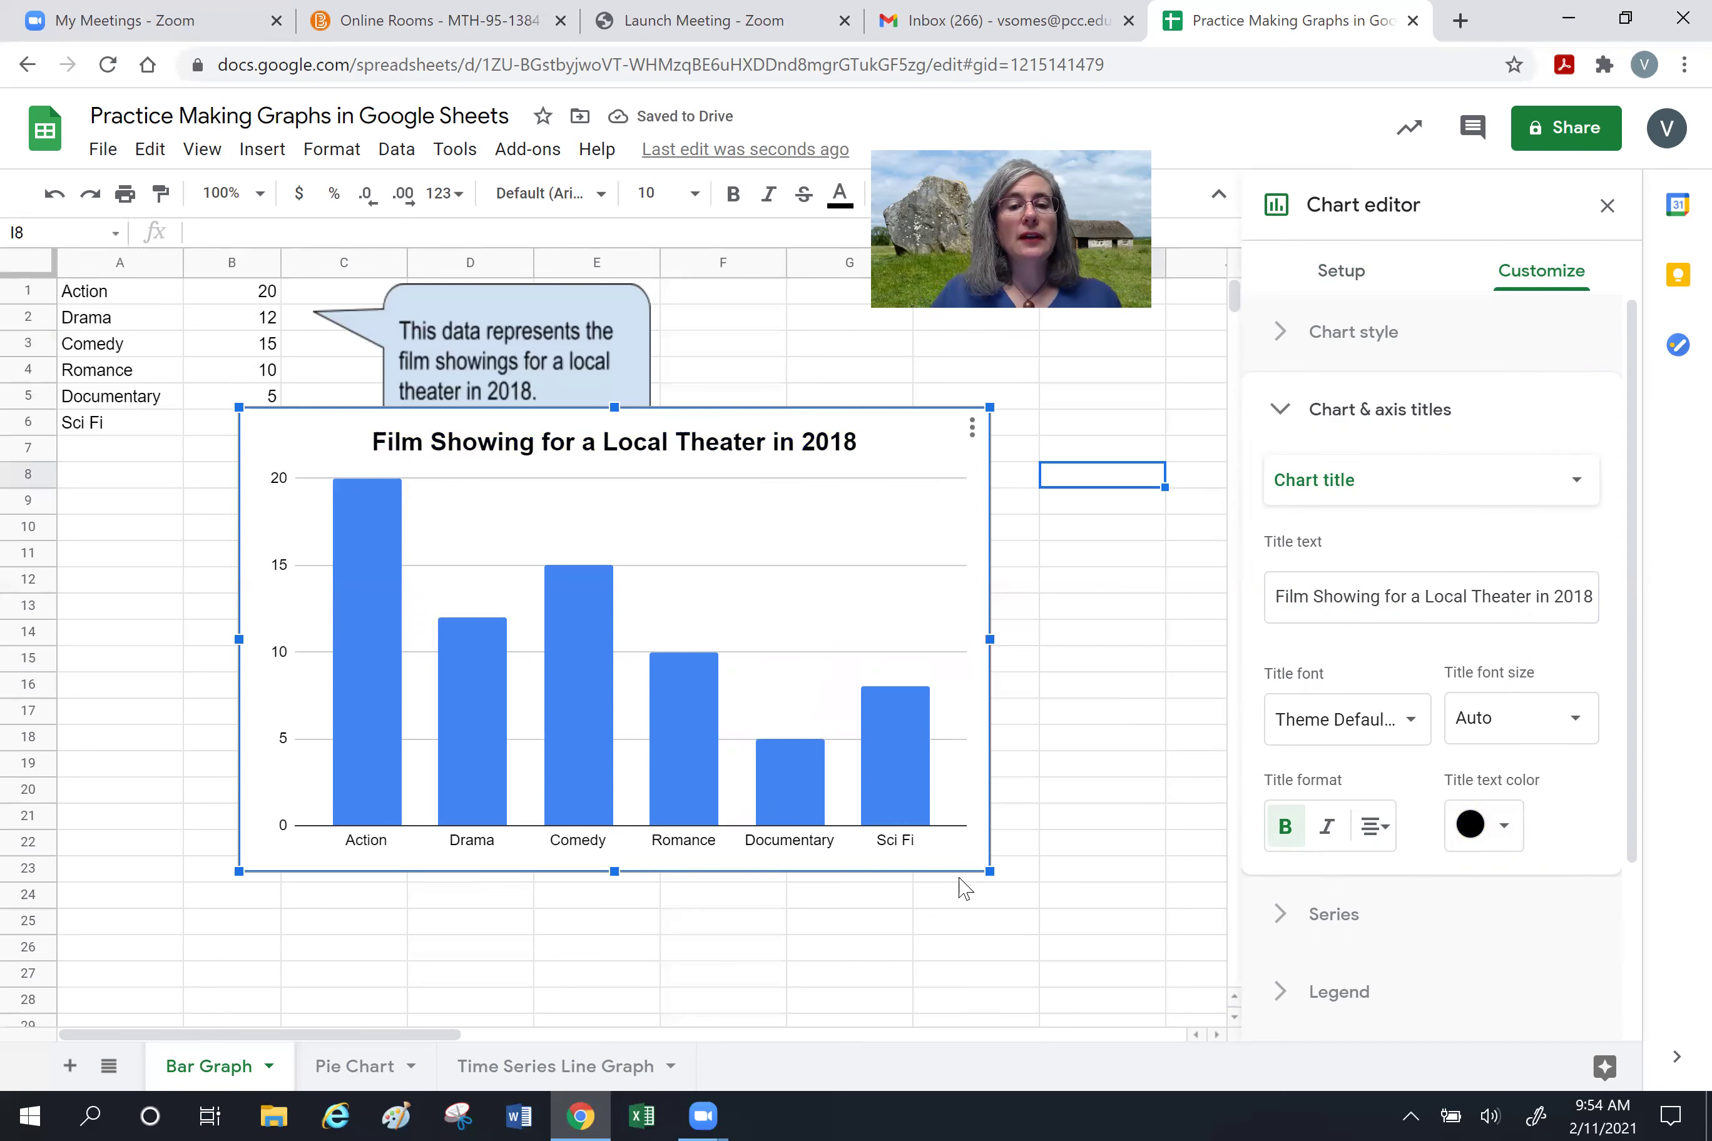
# Set the horizontal axis title to "Type of Movie" and make it bold.
pyautogui.click(1267, 501)
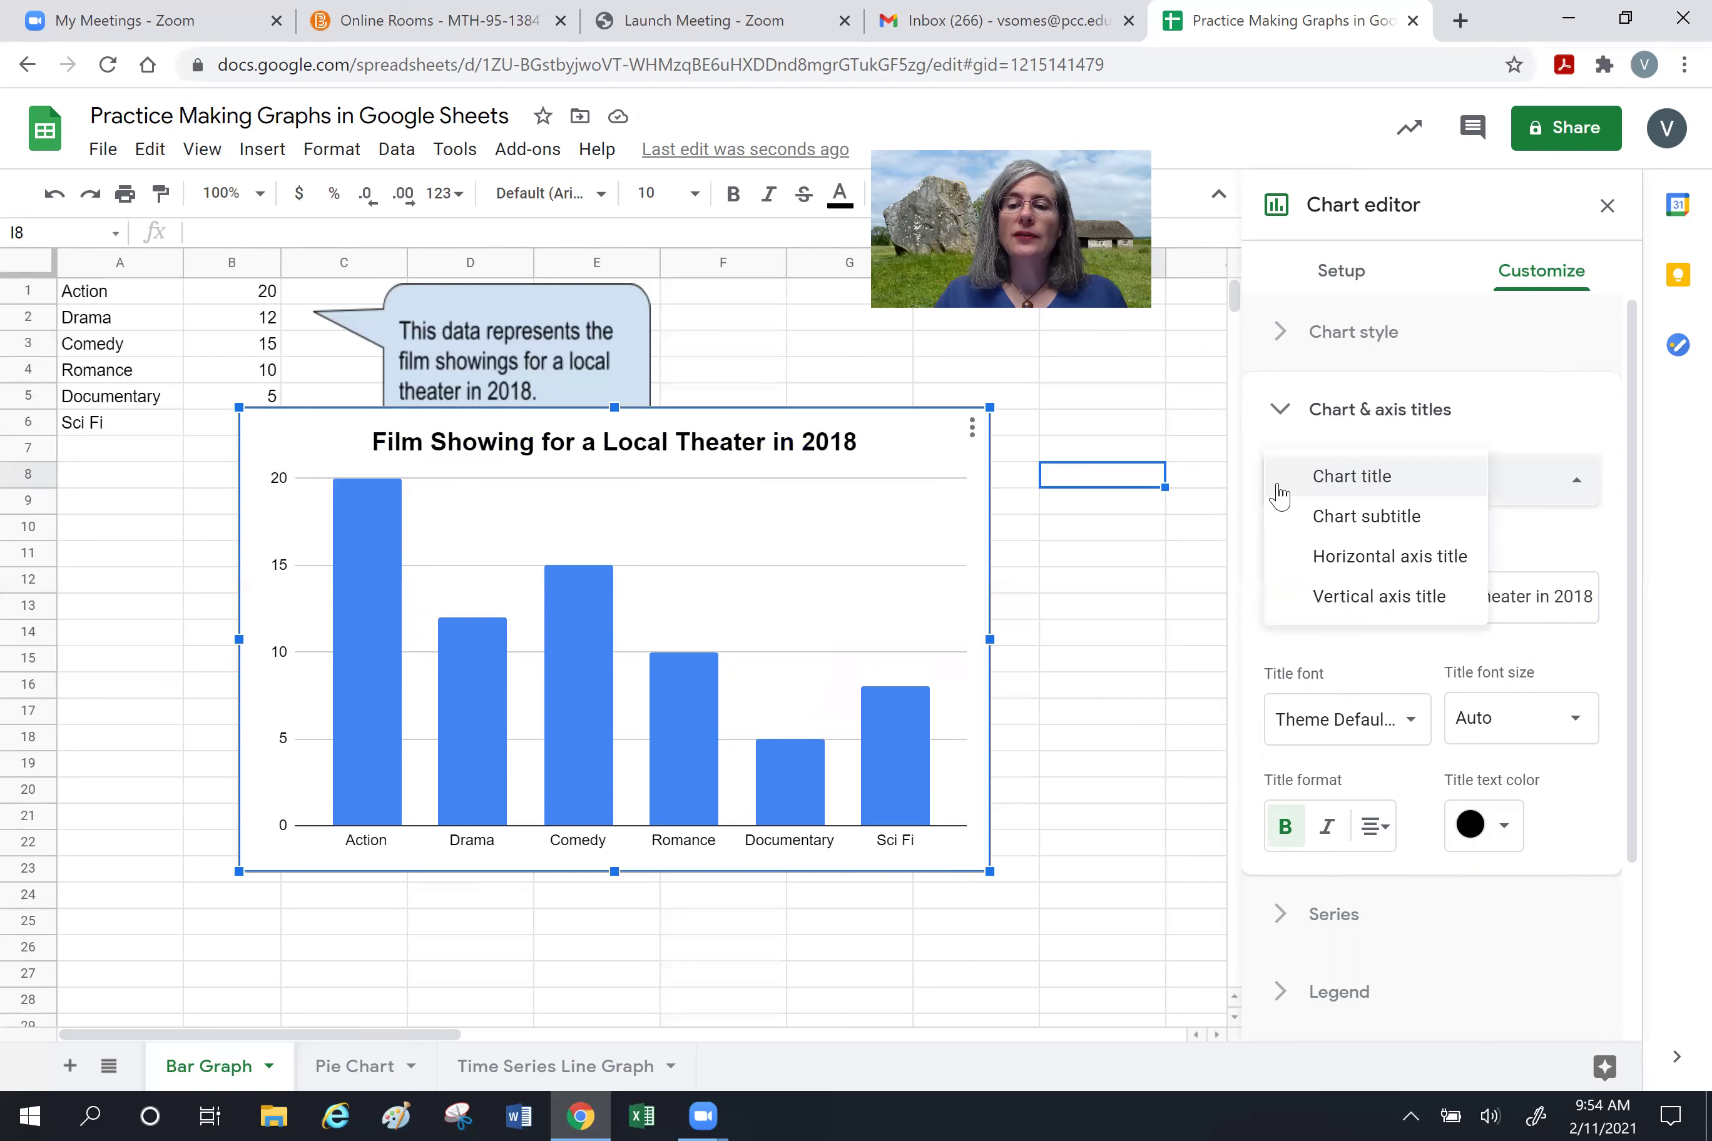
pyautogui.click(1316, 557)
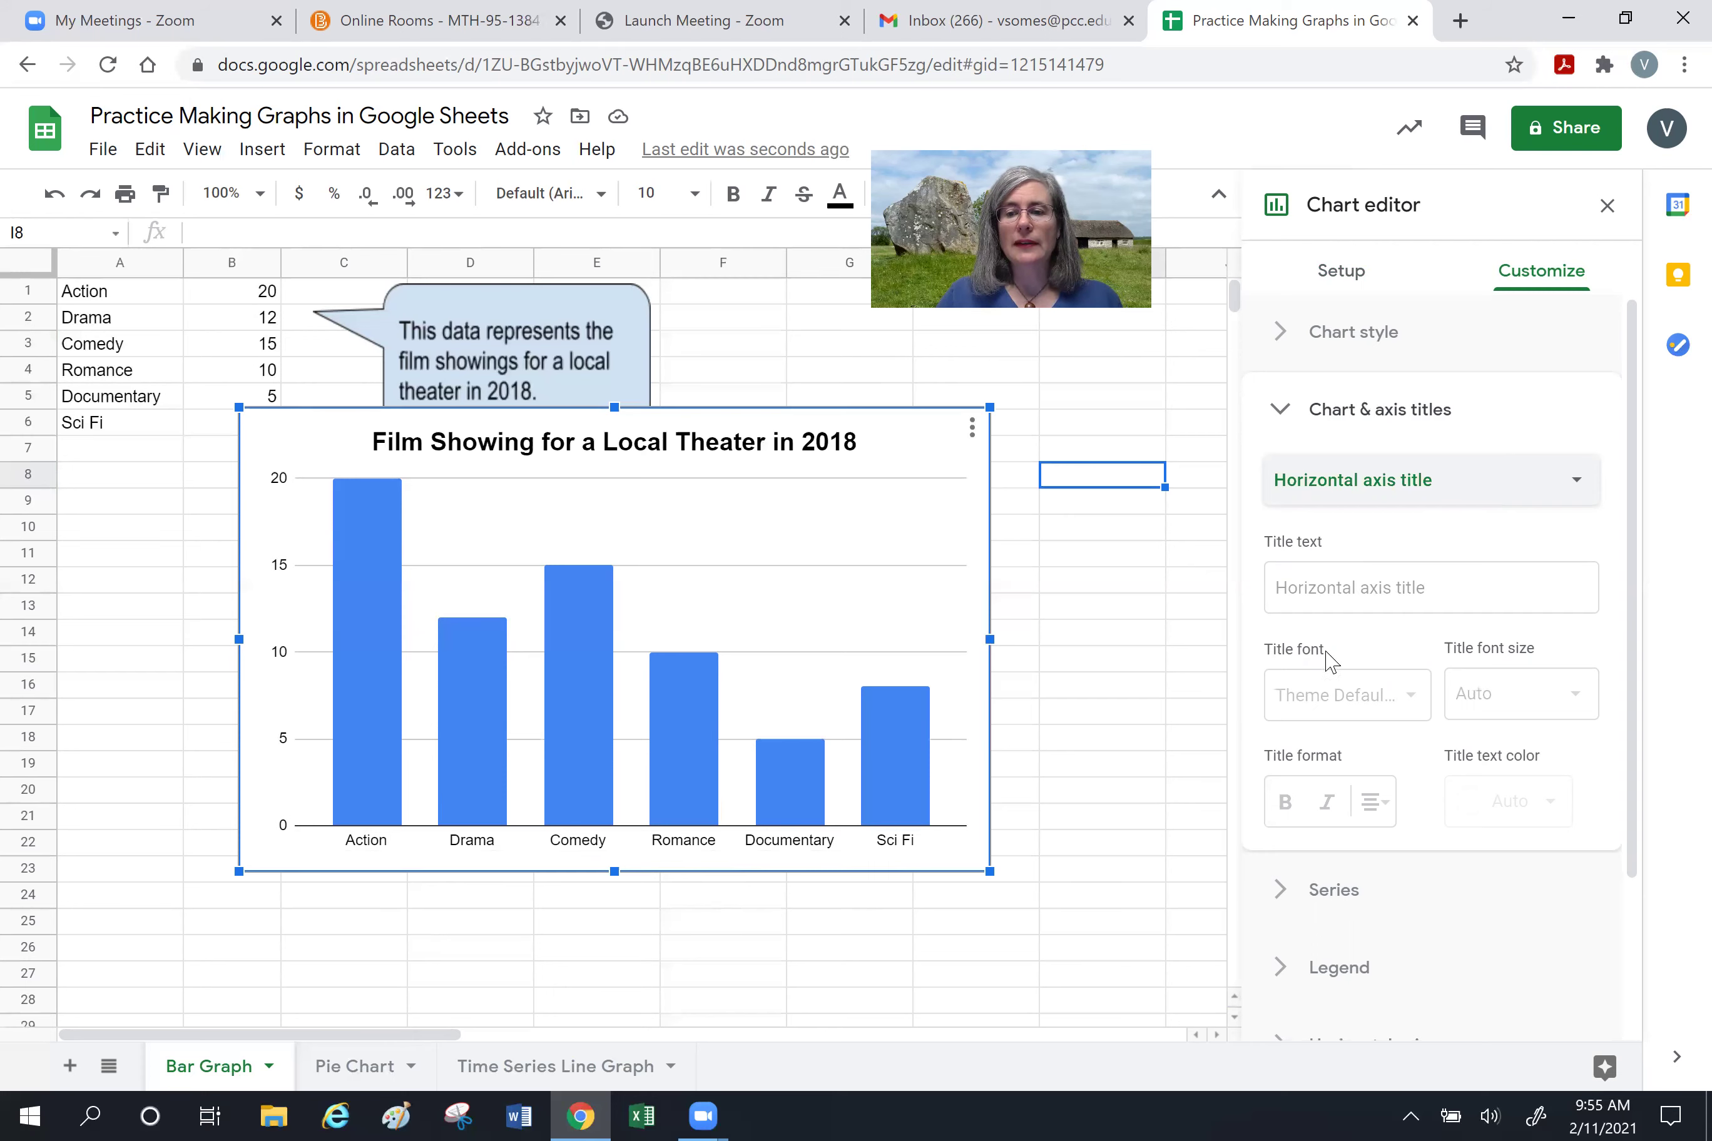
pyautogui.click(1313, 600)
pyautogui.write('Ty')
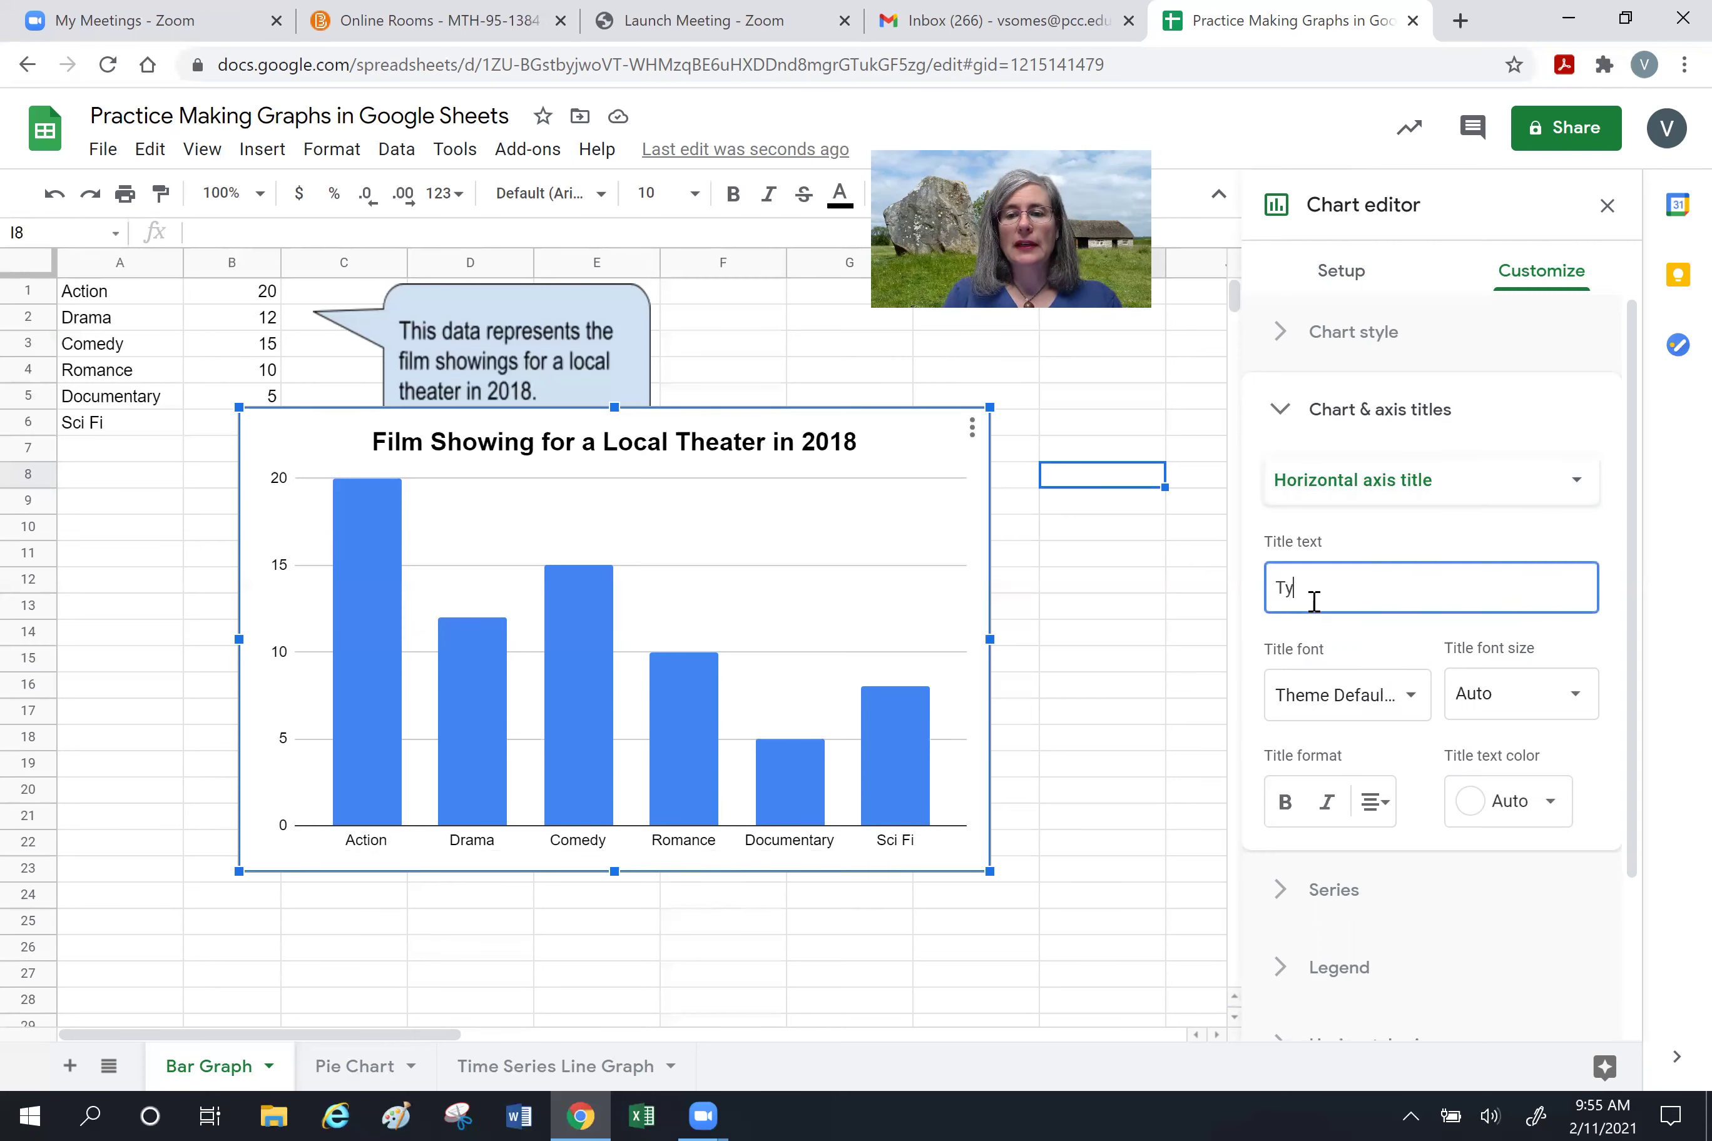
pyautogui.write('pe of Movie')
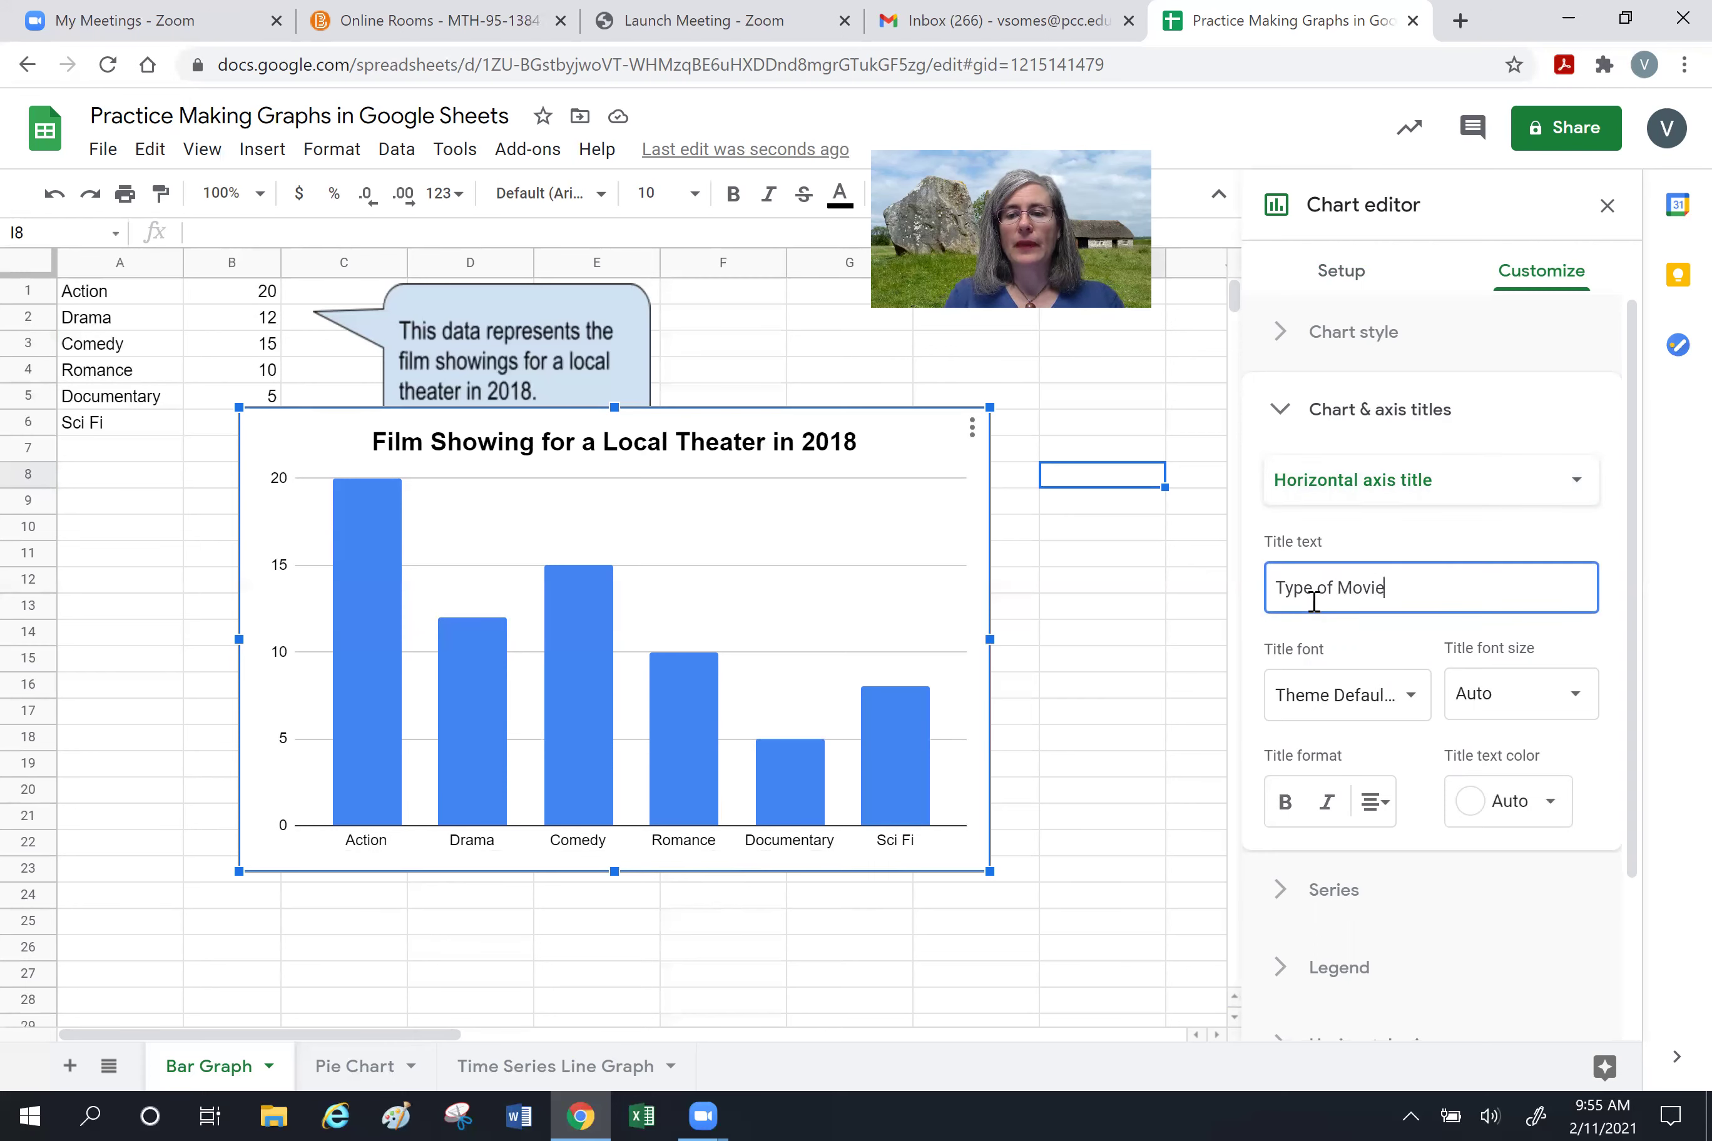
pyautogui.click(1286, 803)
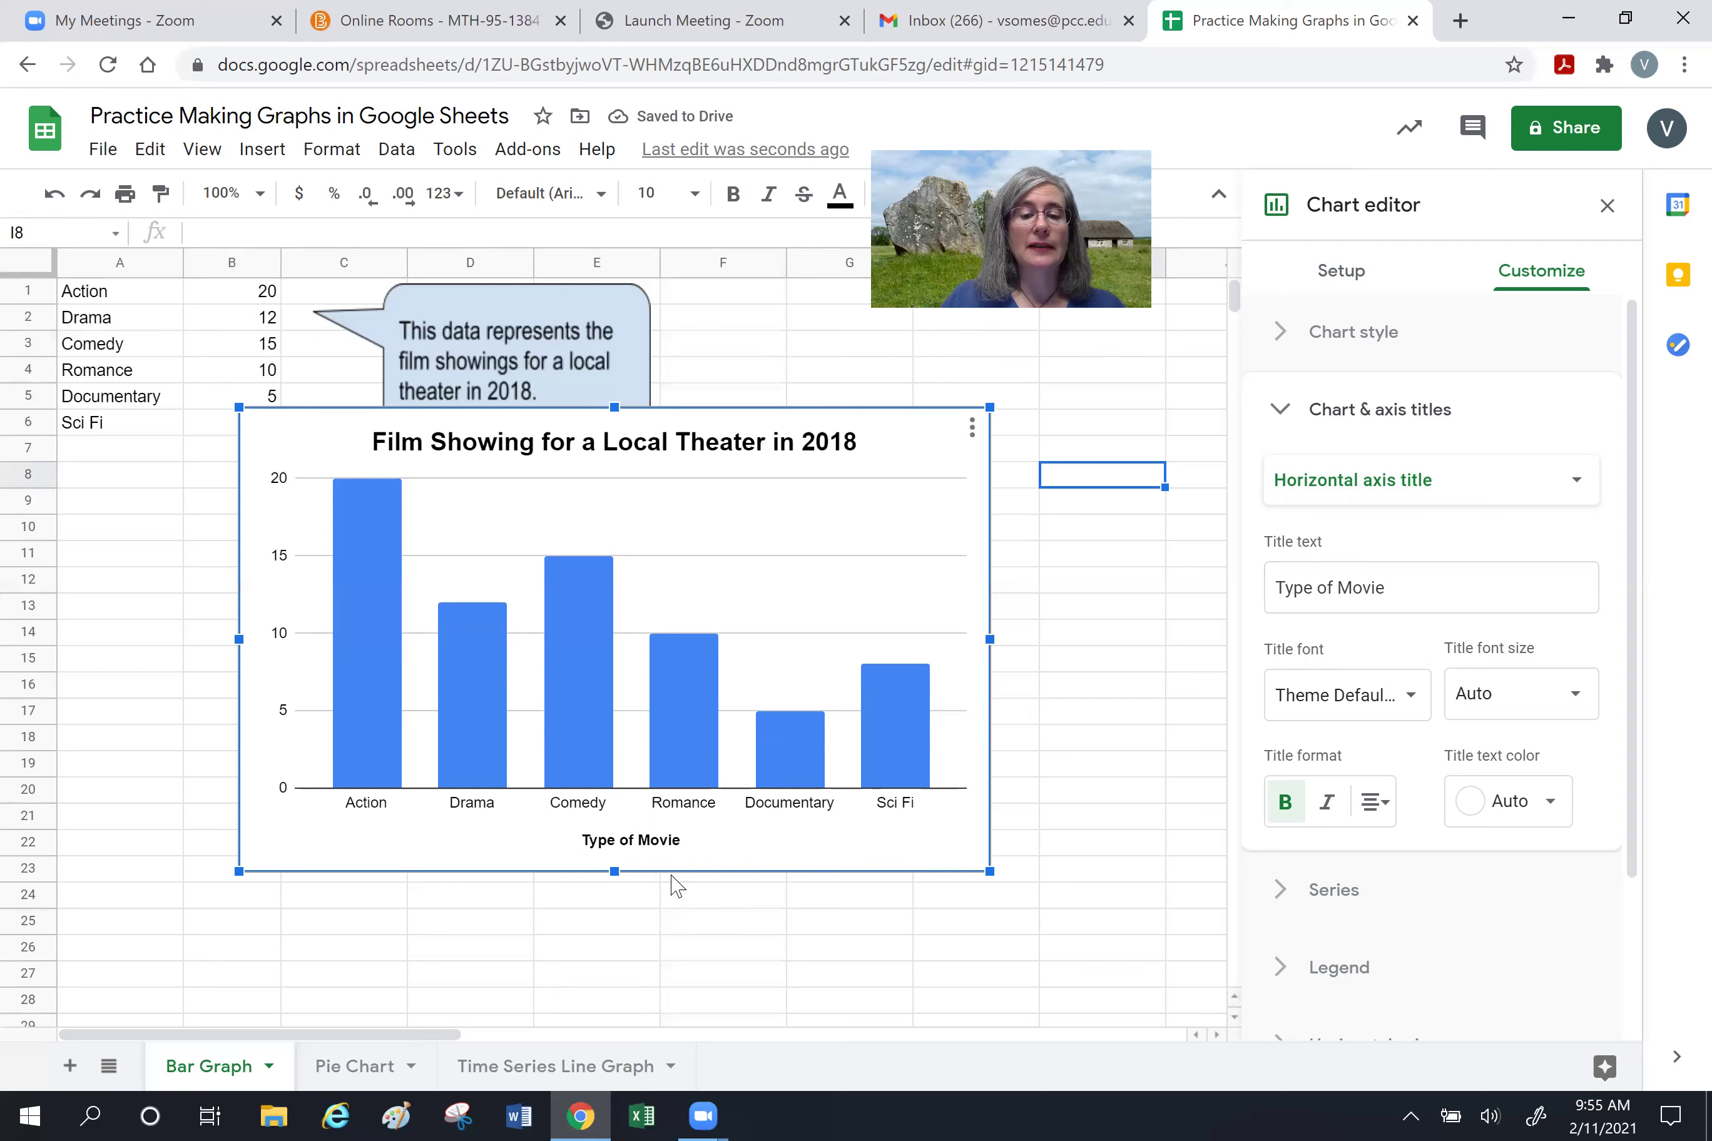
# Try left alignment for the horizontal axis title and return it to centered alignment.
pyautogui.click(1375, 807)
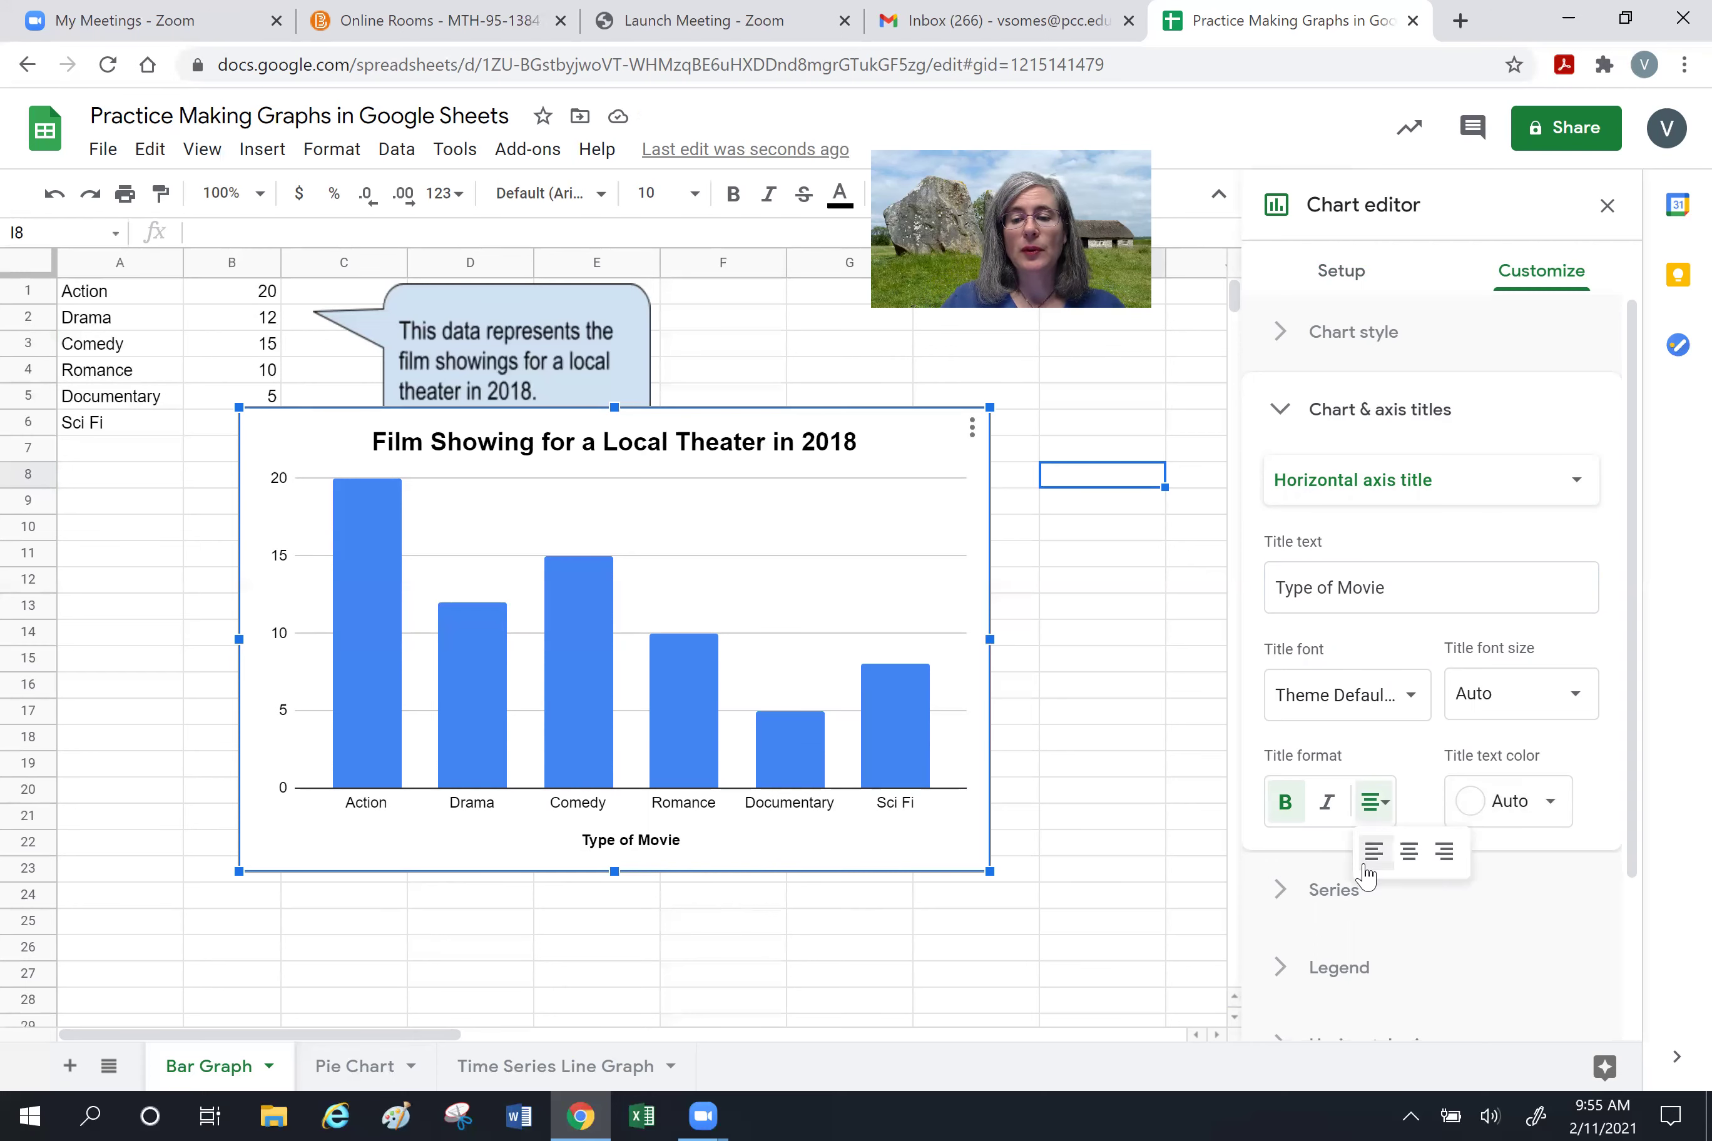
pyautogui.click(1373, 851)
pyautogui.click(1371, 807)
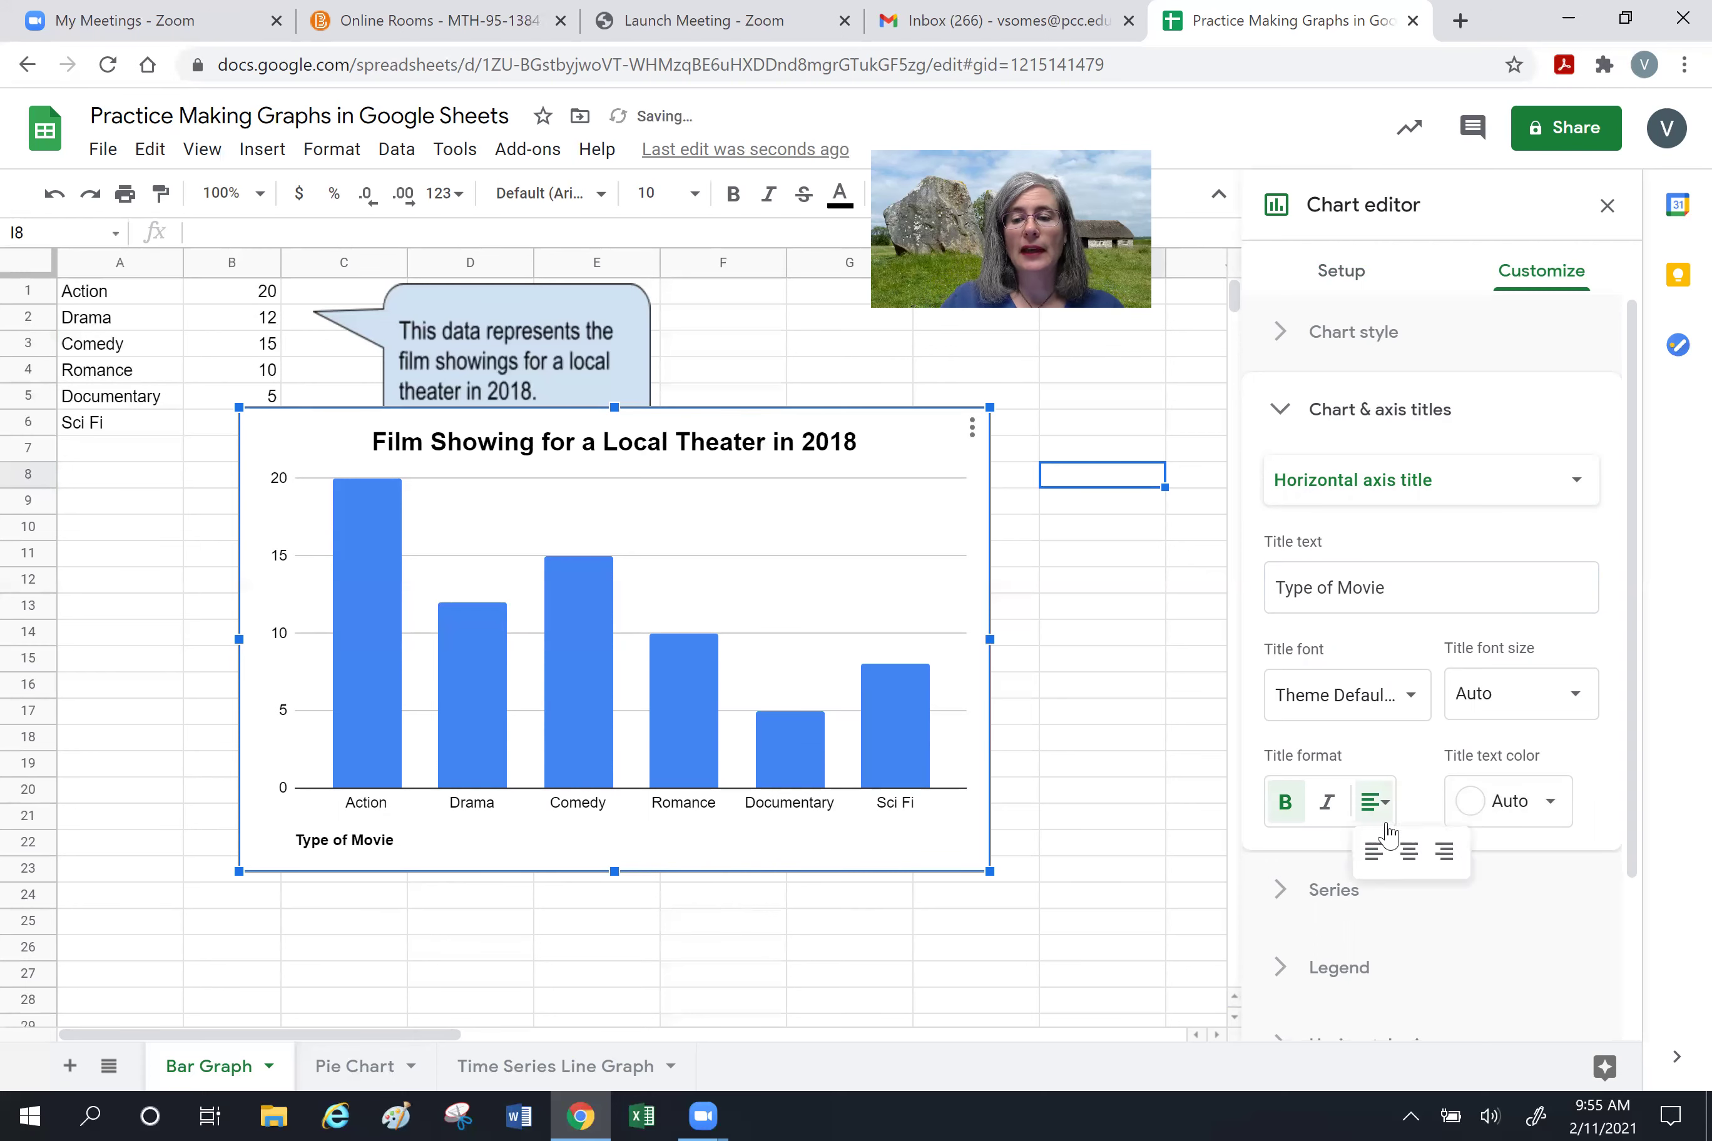
pyautogui.click(1405, 852)
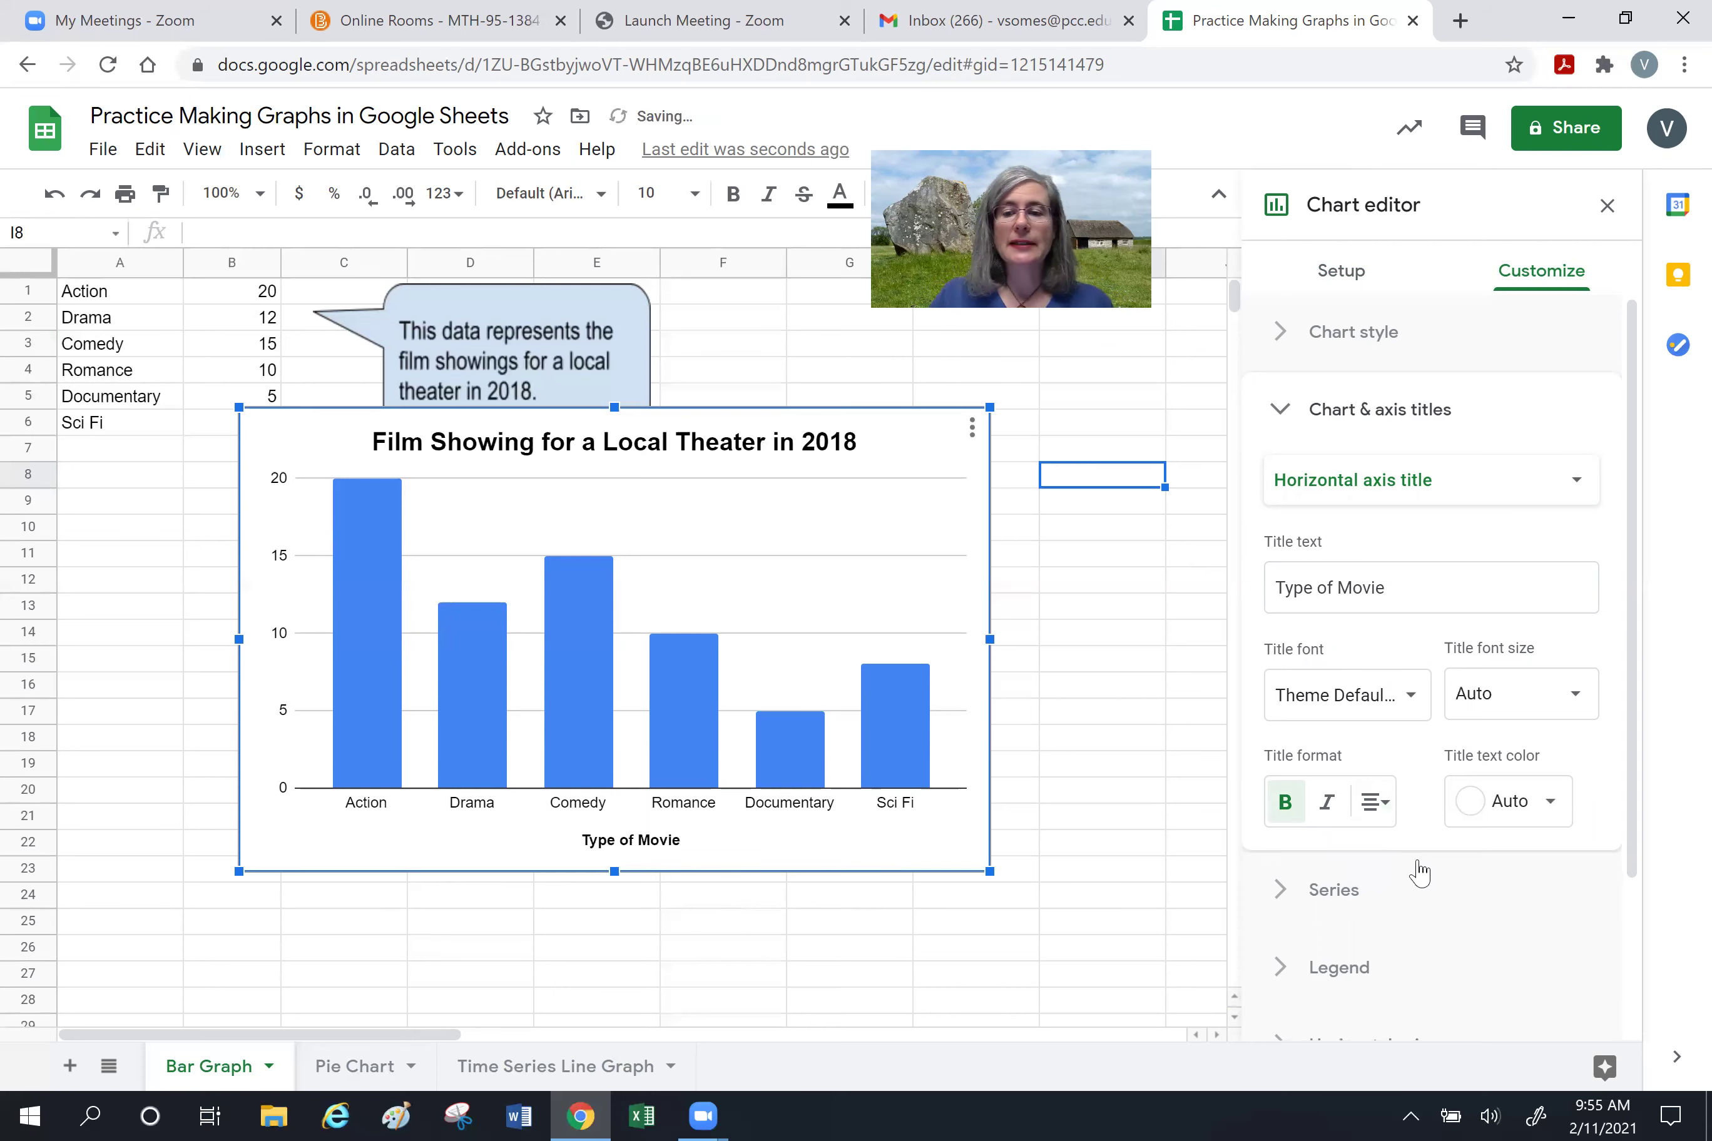
# Set the vertical axis title to "Number of Films" and make it bold.
pyautogui.click(1450, 491)
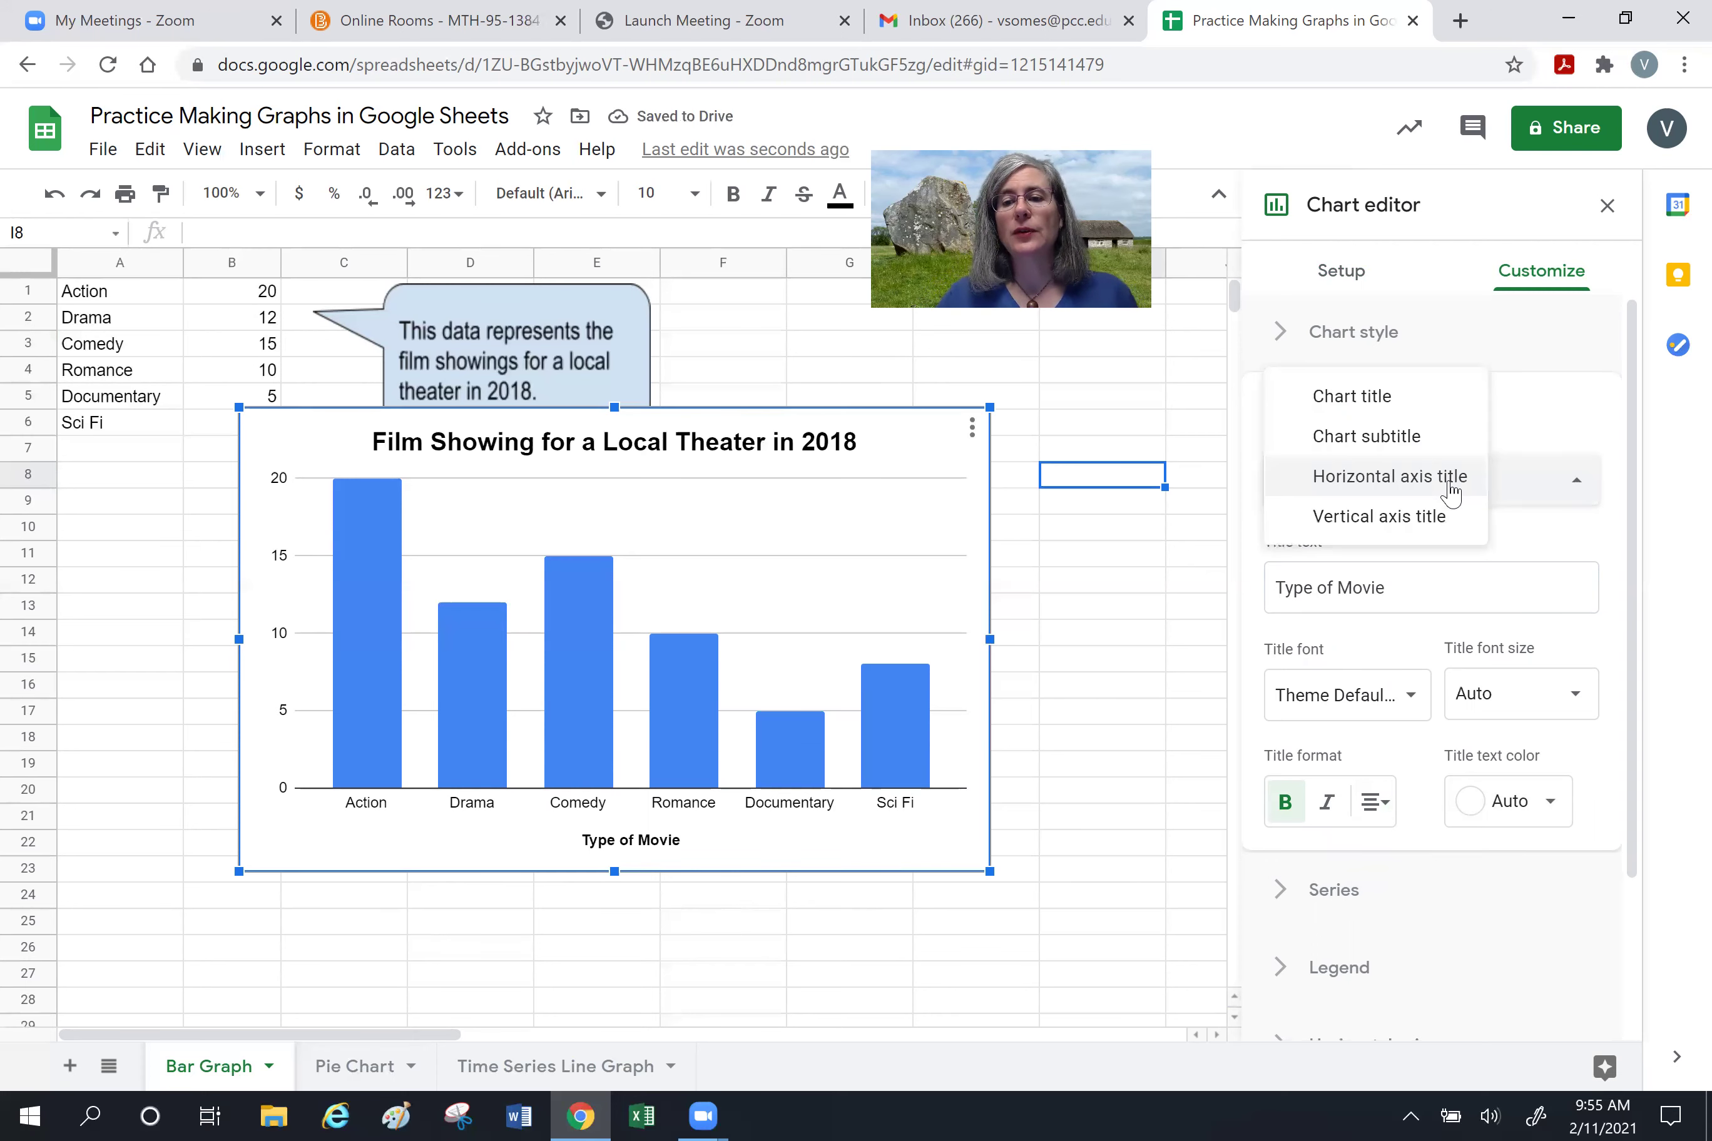
pyautogui.click(1426, 515)
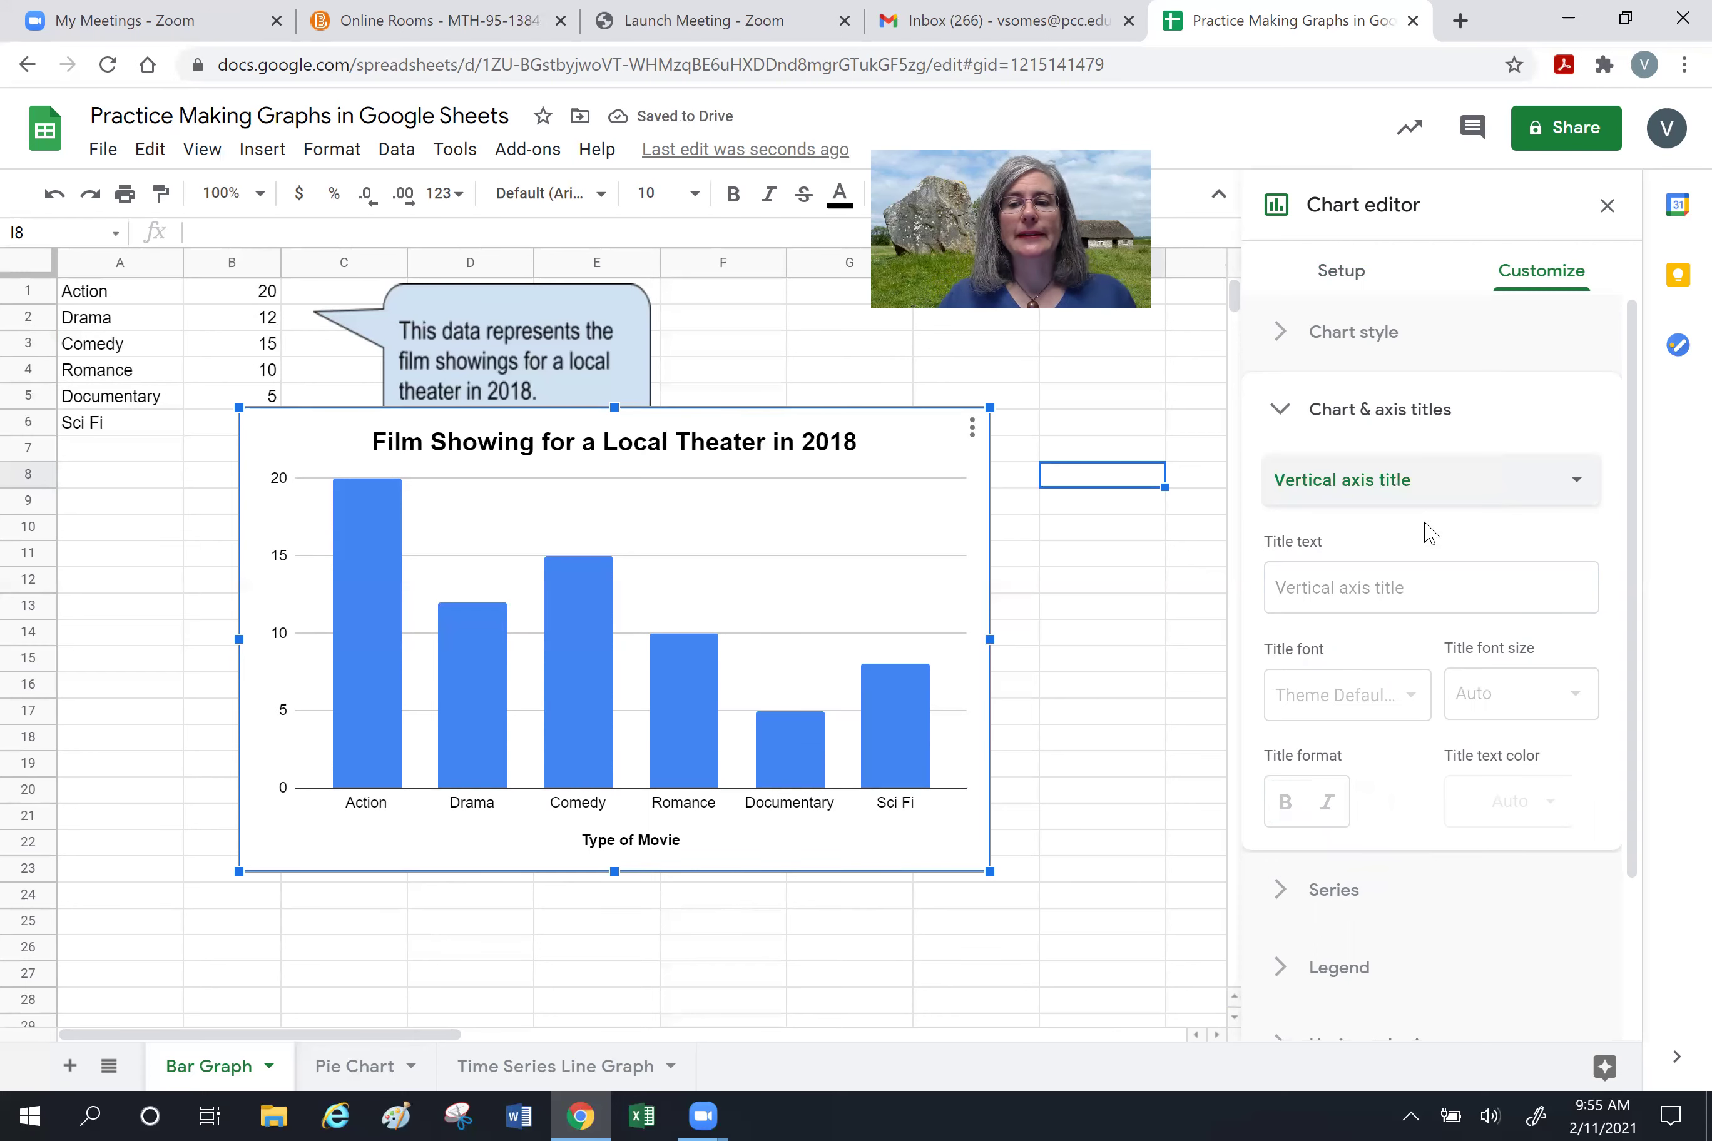
pyautogui.click(1372, 593)
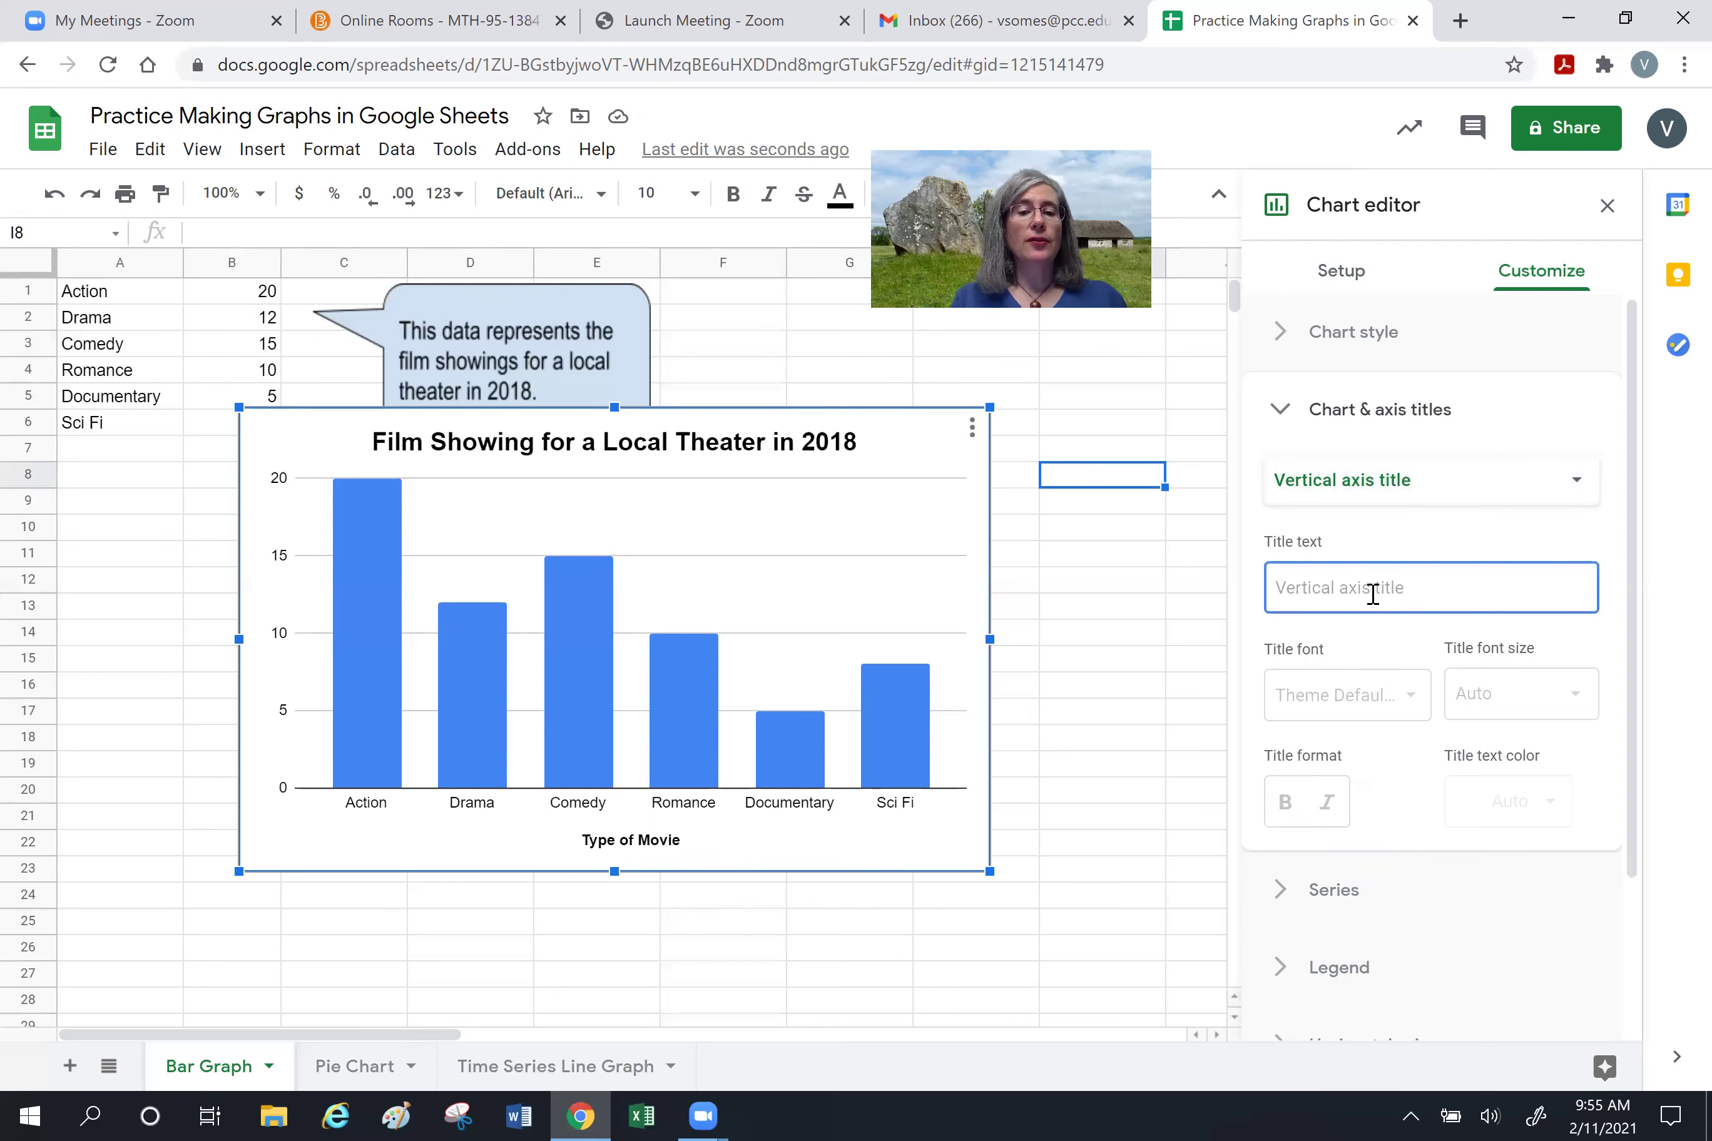
pyautogui.write('Nu')
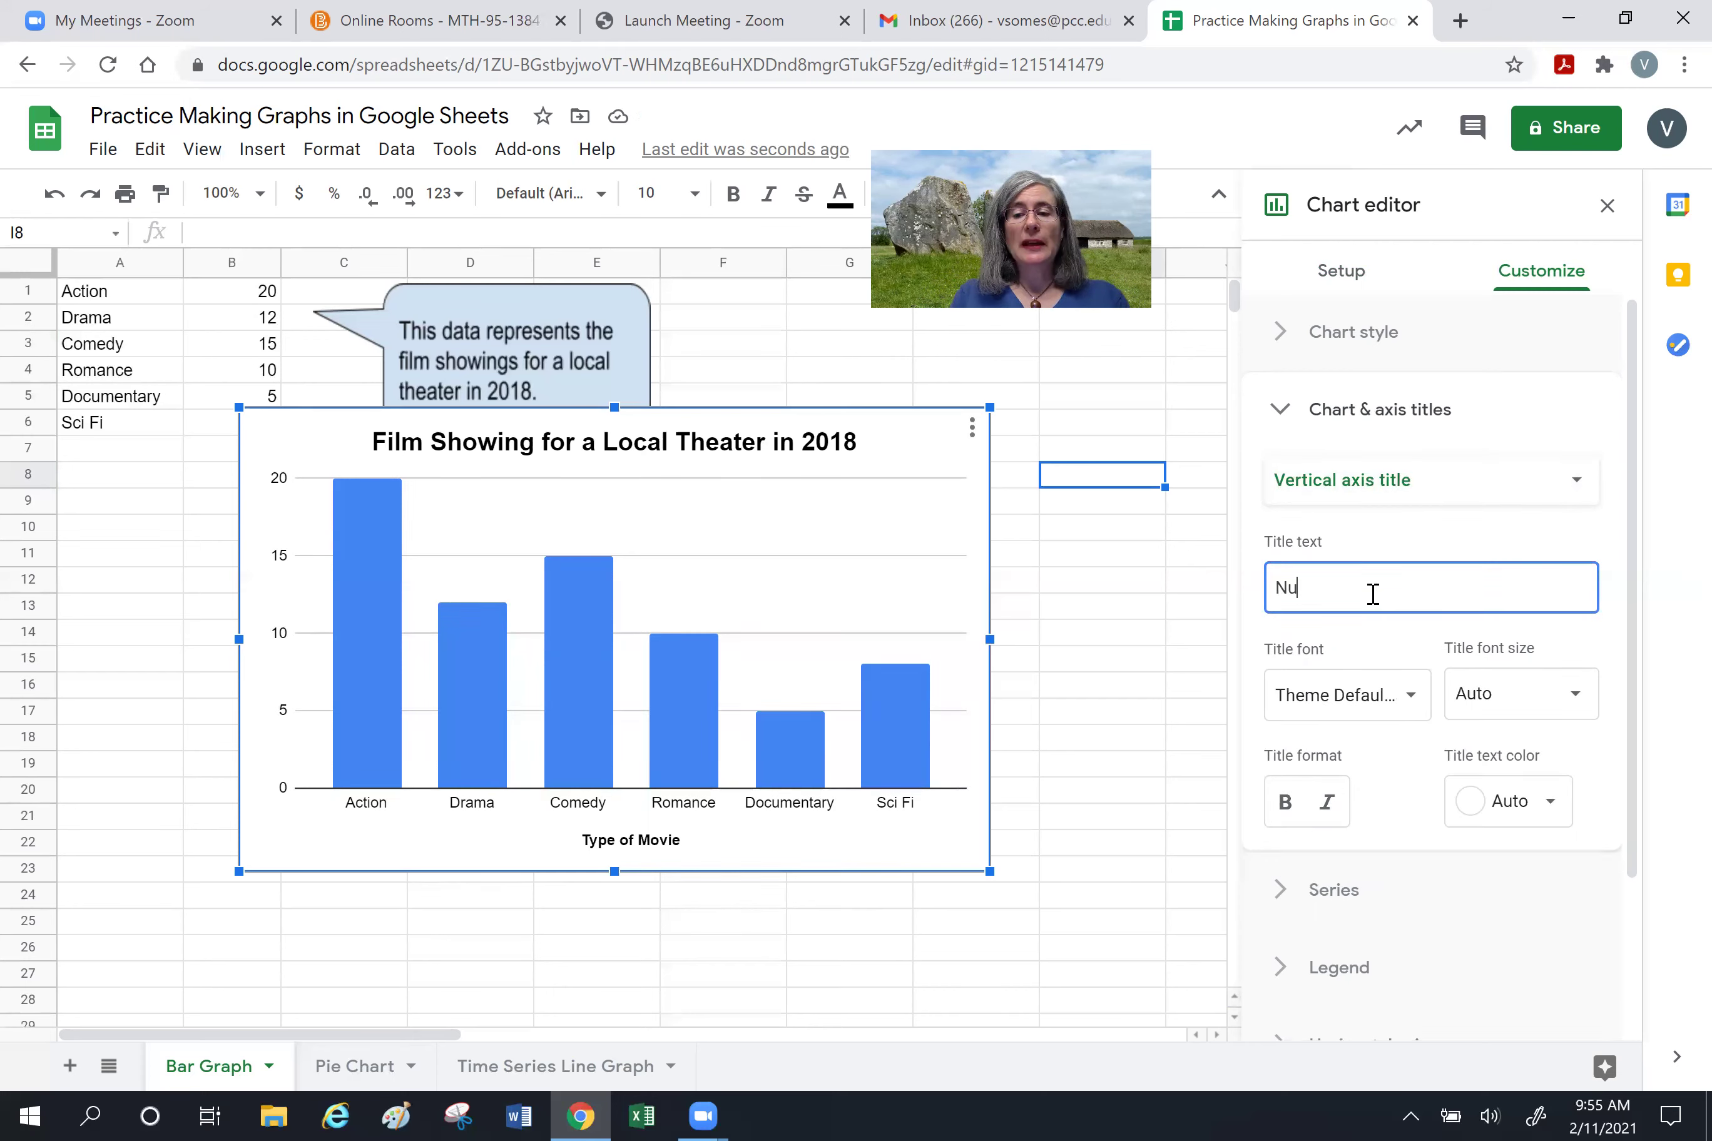
pyautogui.write('mber of Films')
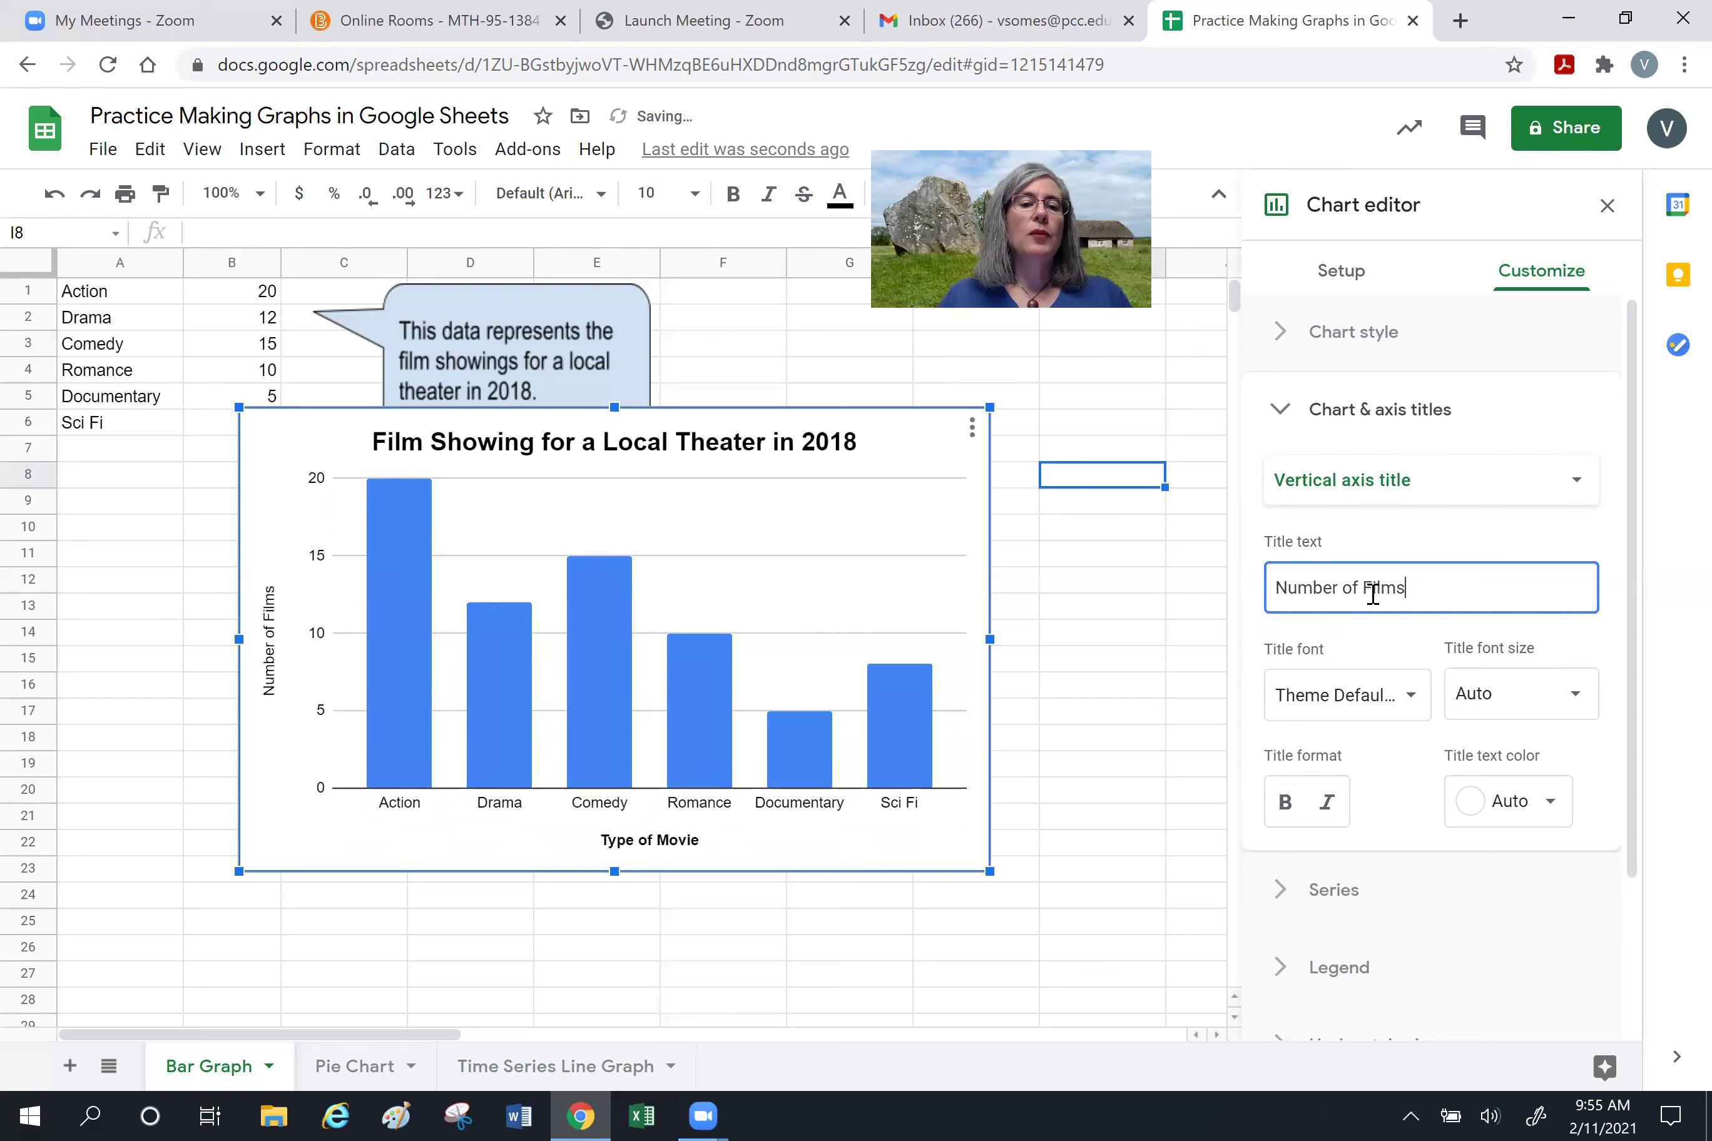
pyautogui.click(1284, 804)
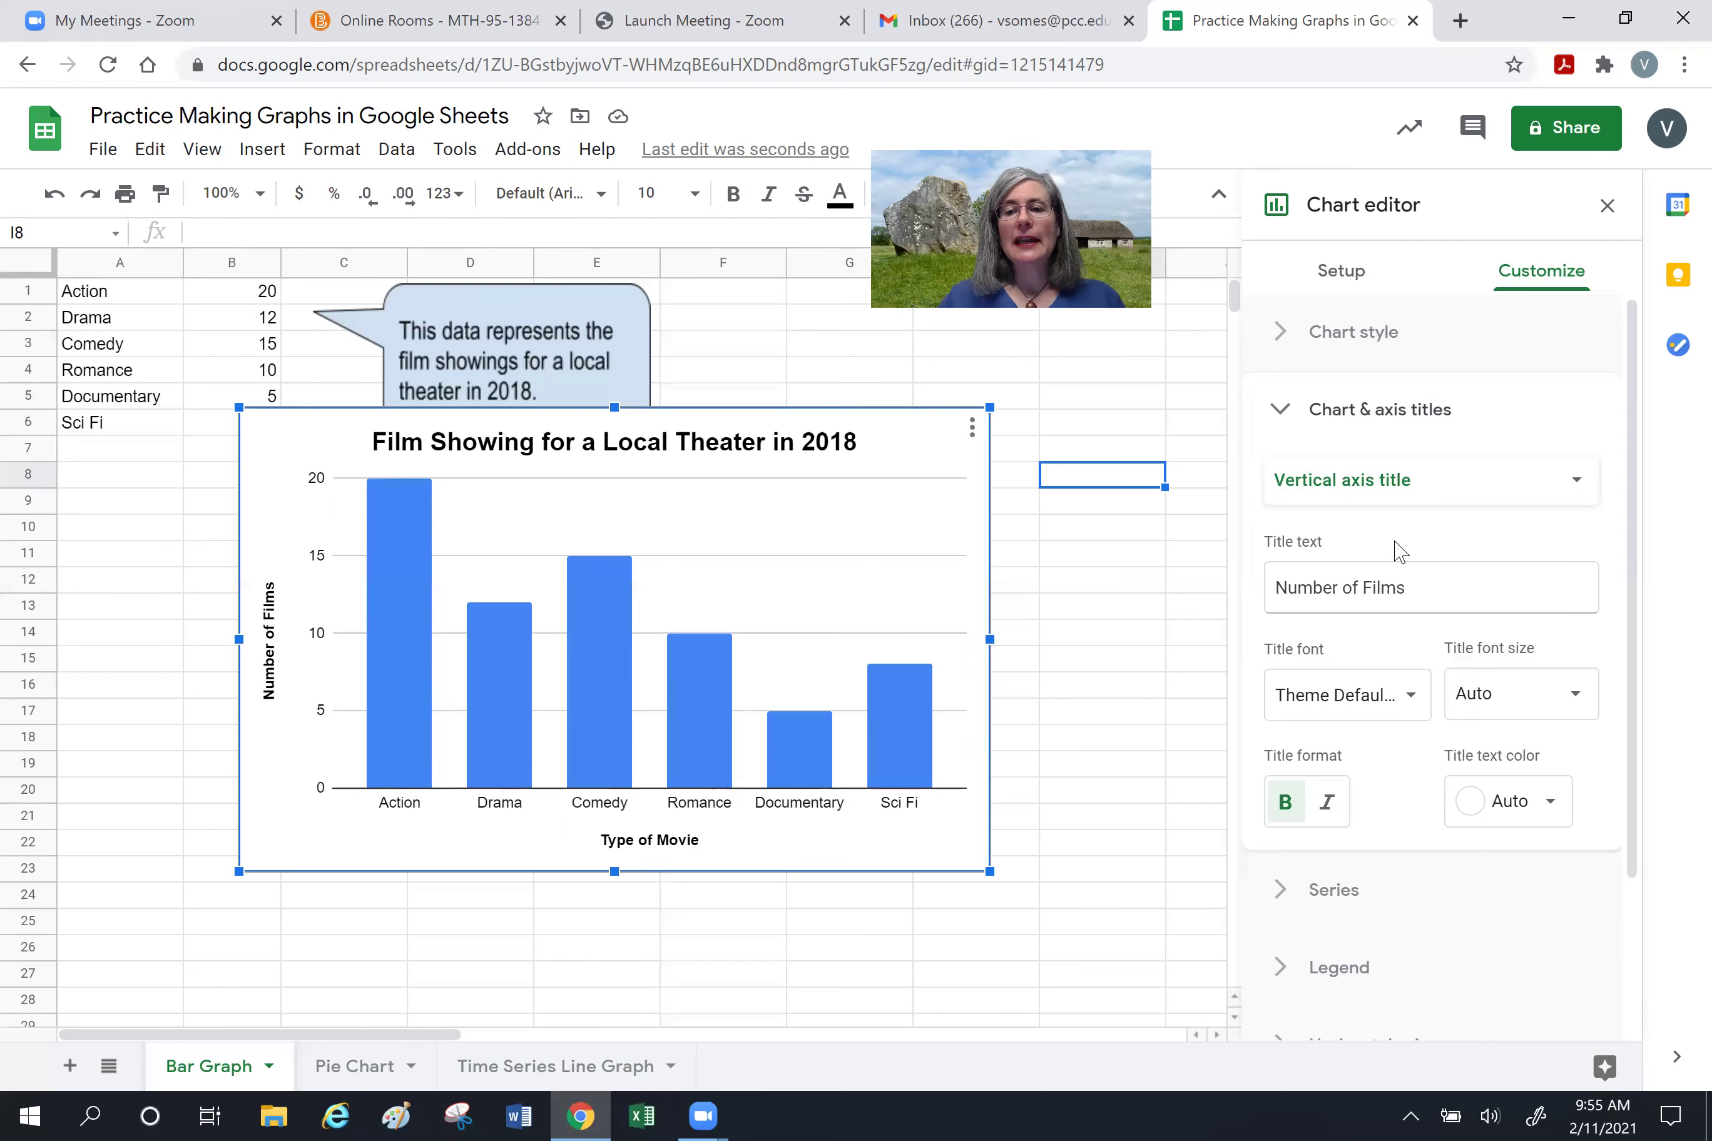
# Try a major step of 10 for the vertical axis gridlines, and replace it with 2.
pyautogui.click(1355, 409)
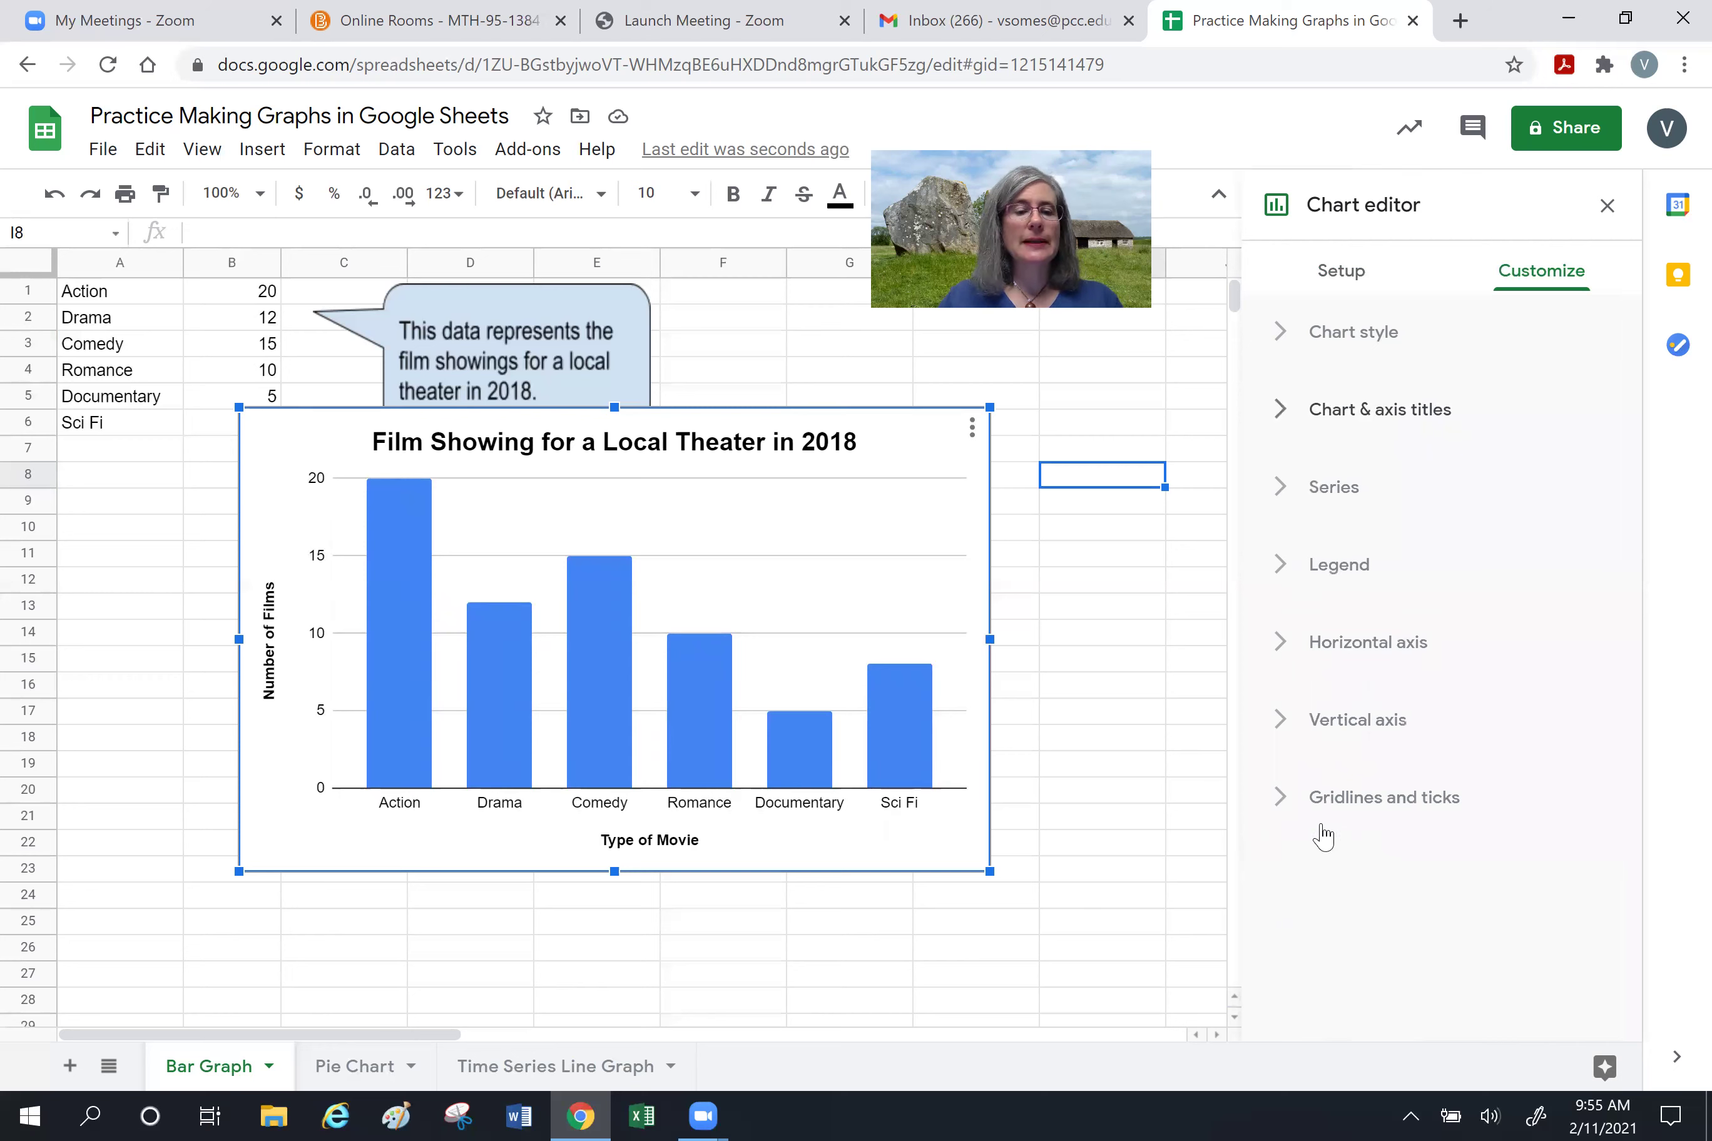
pyautogui.click(1282, 810)
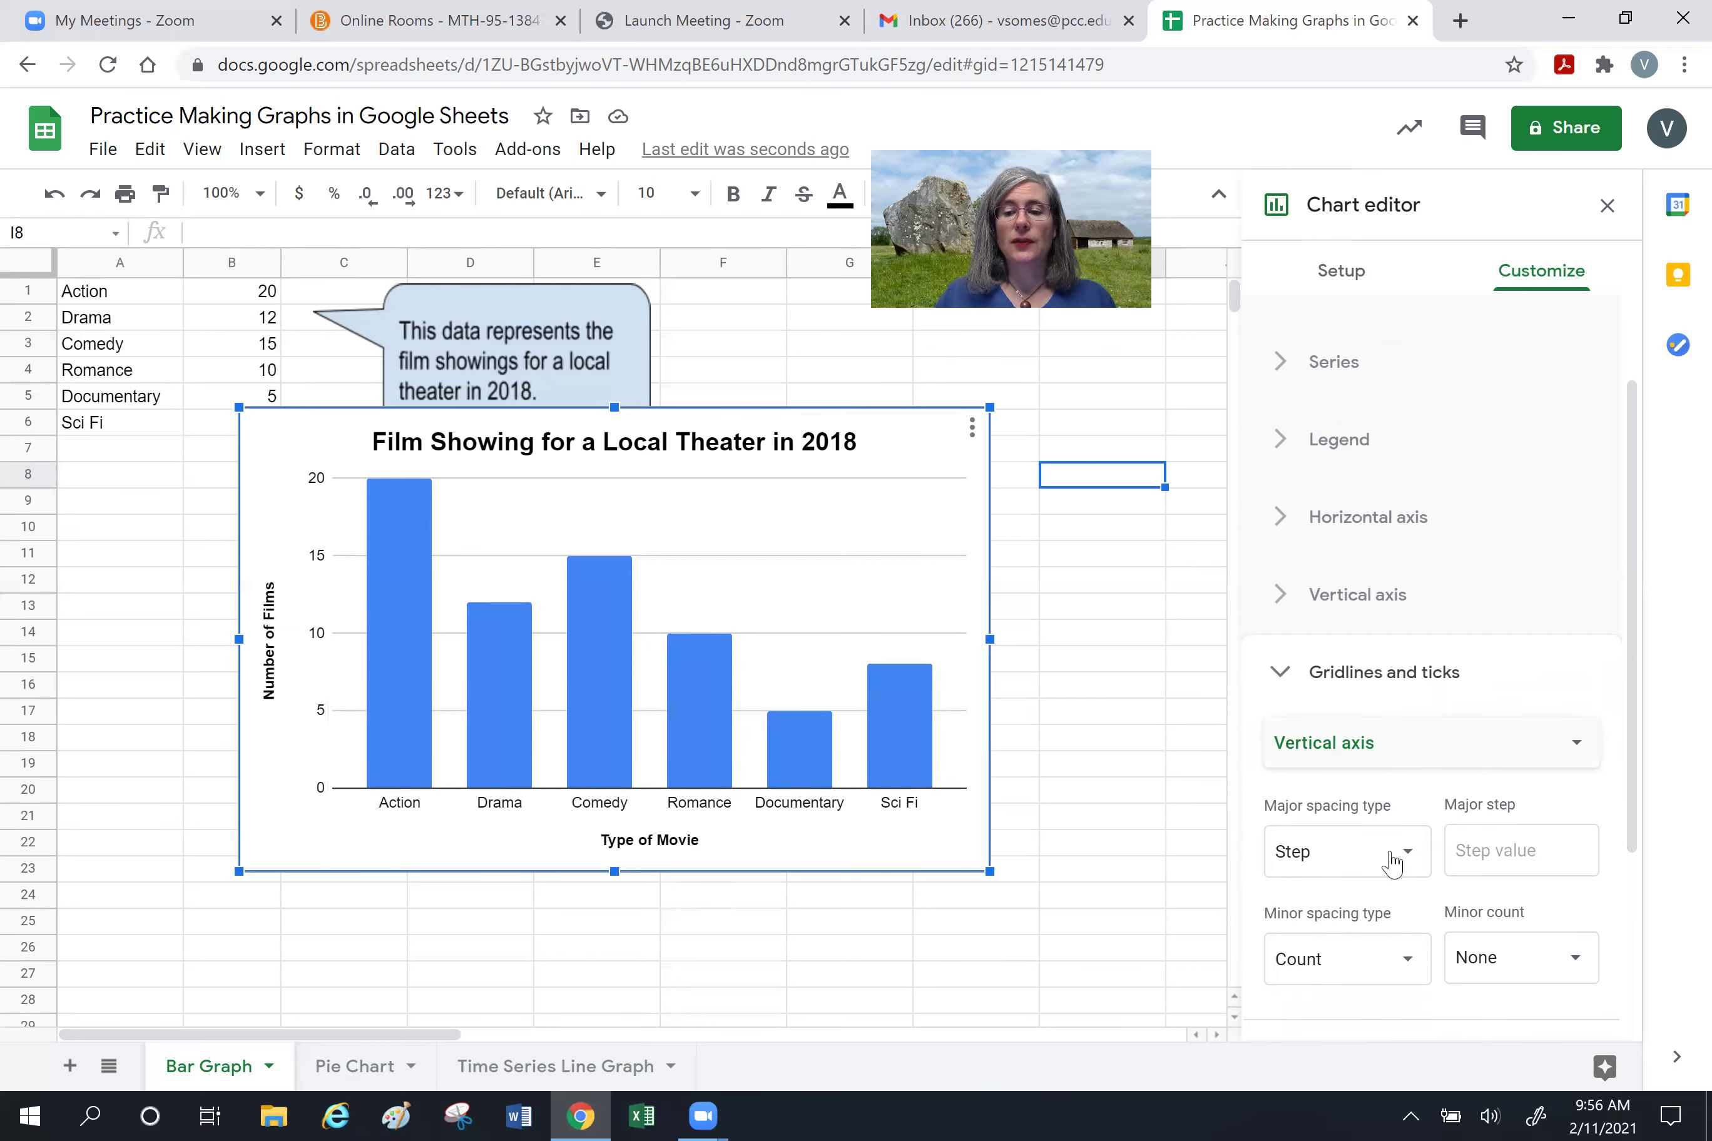
pyautogui.scroll(-2, 1400, 846)
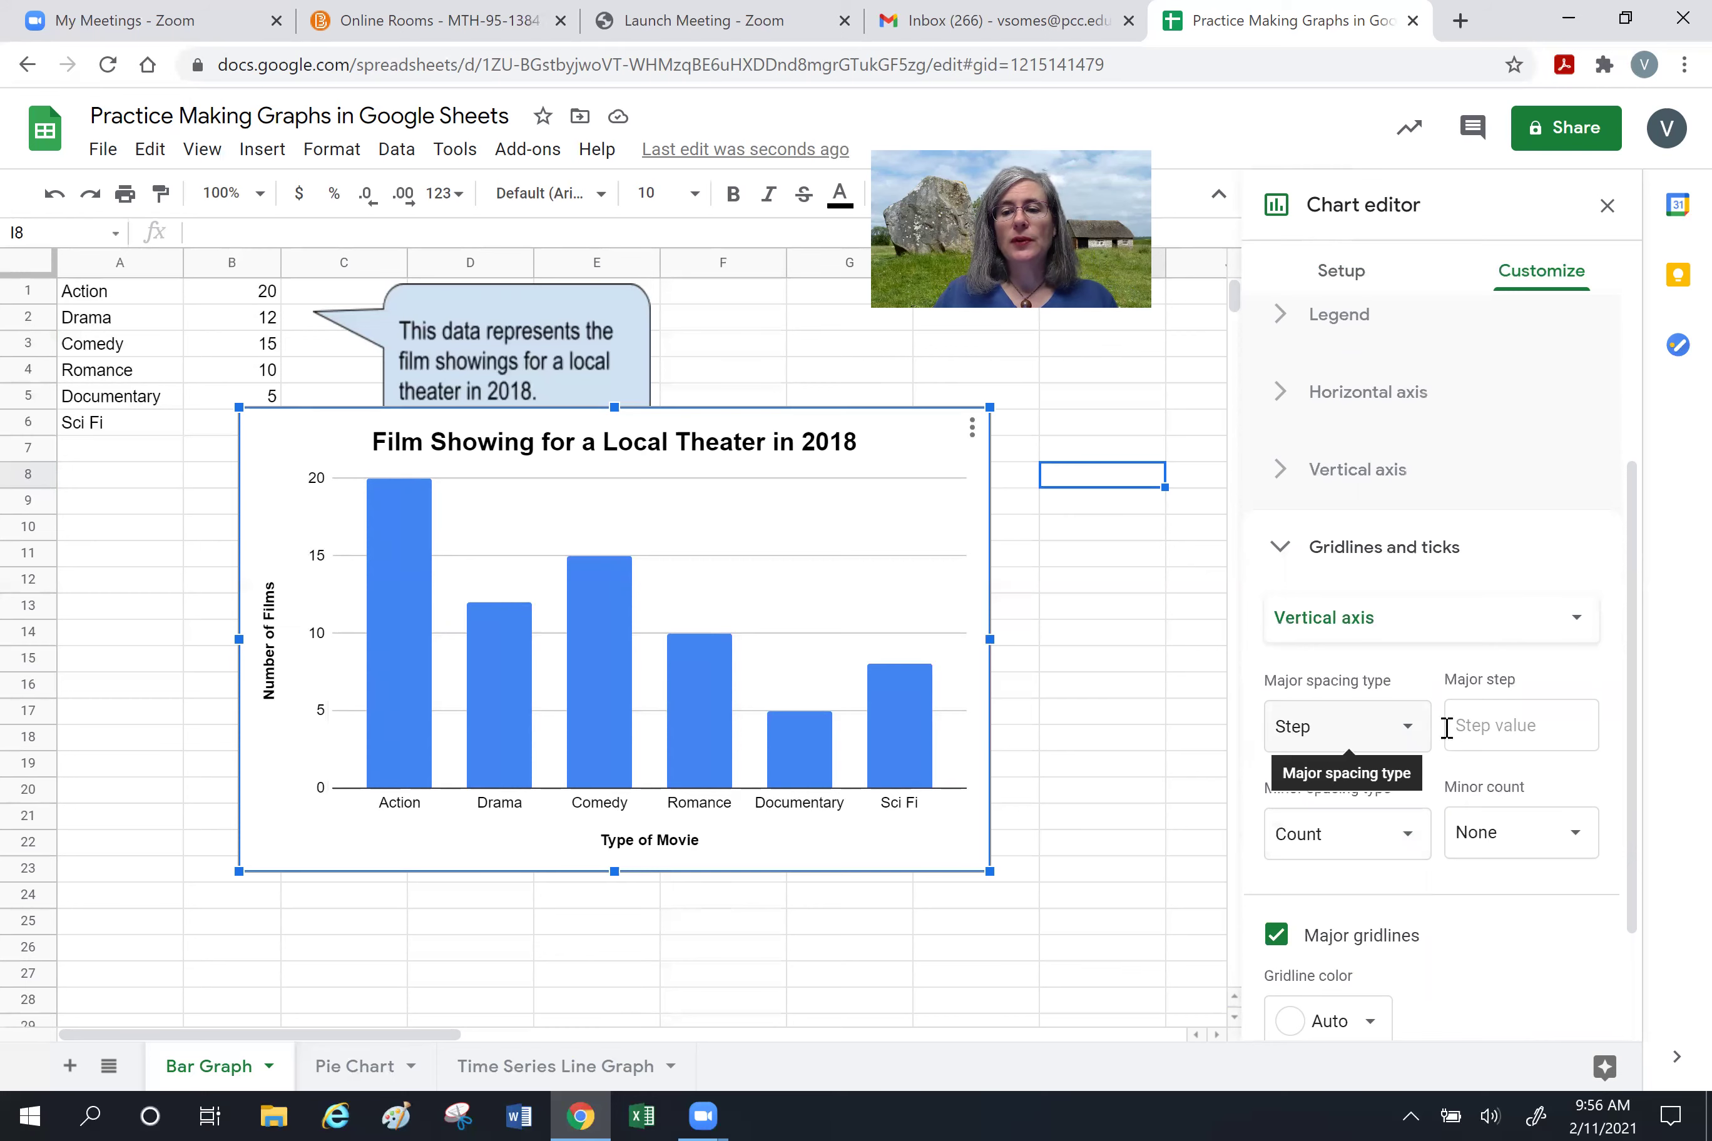
pyautogui.click(1482, 725)
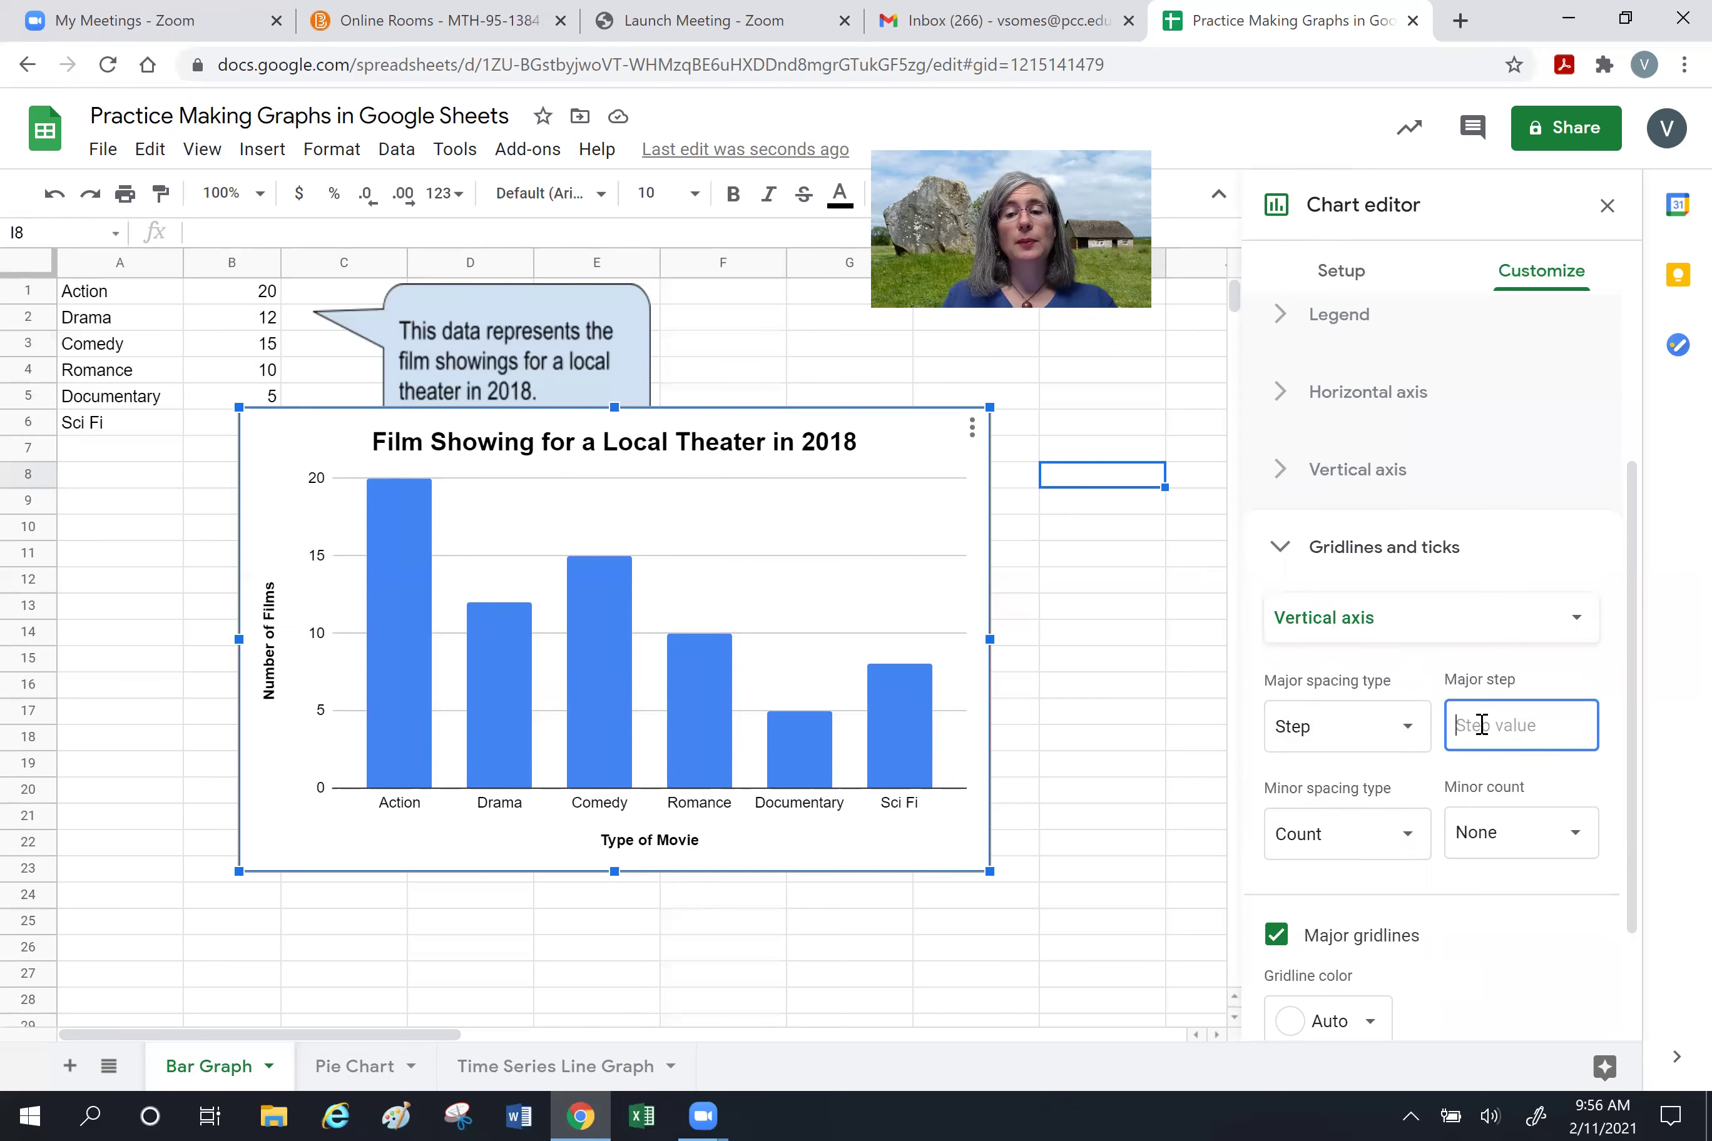
pyautogui.write('10')
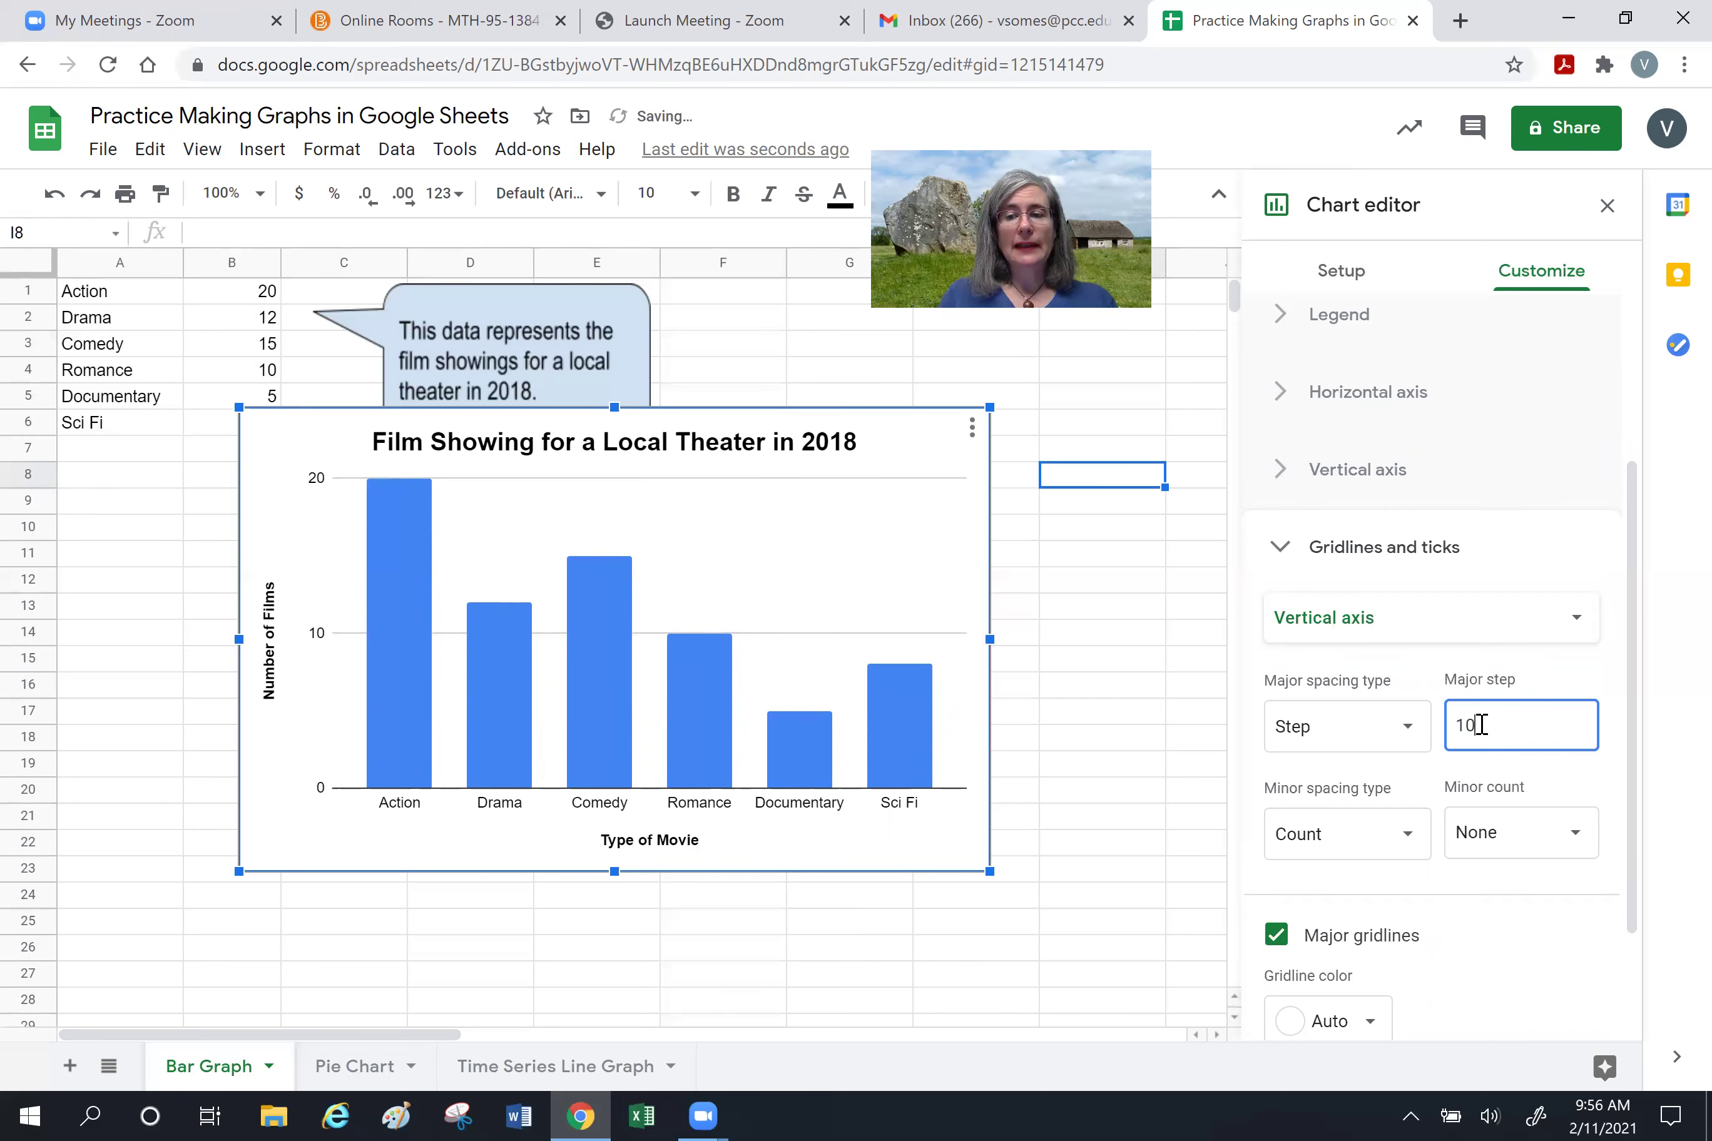
pyautogui.moveTo(1481, 725); pyautogui.dragTo(1448, 730)
pyautogui.write('2')
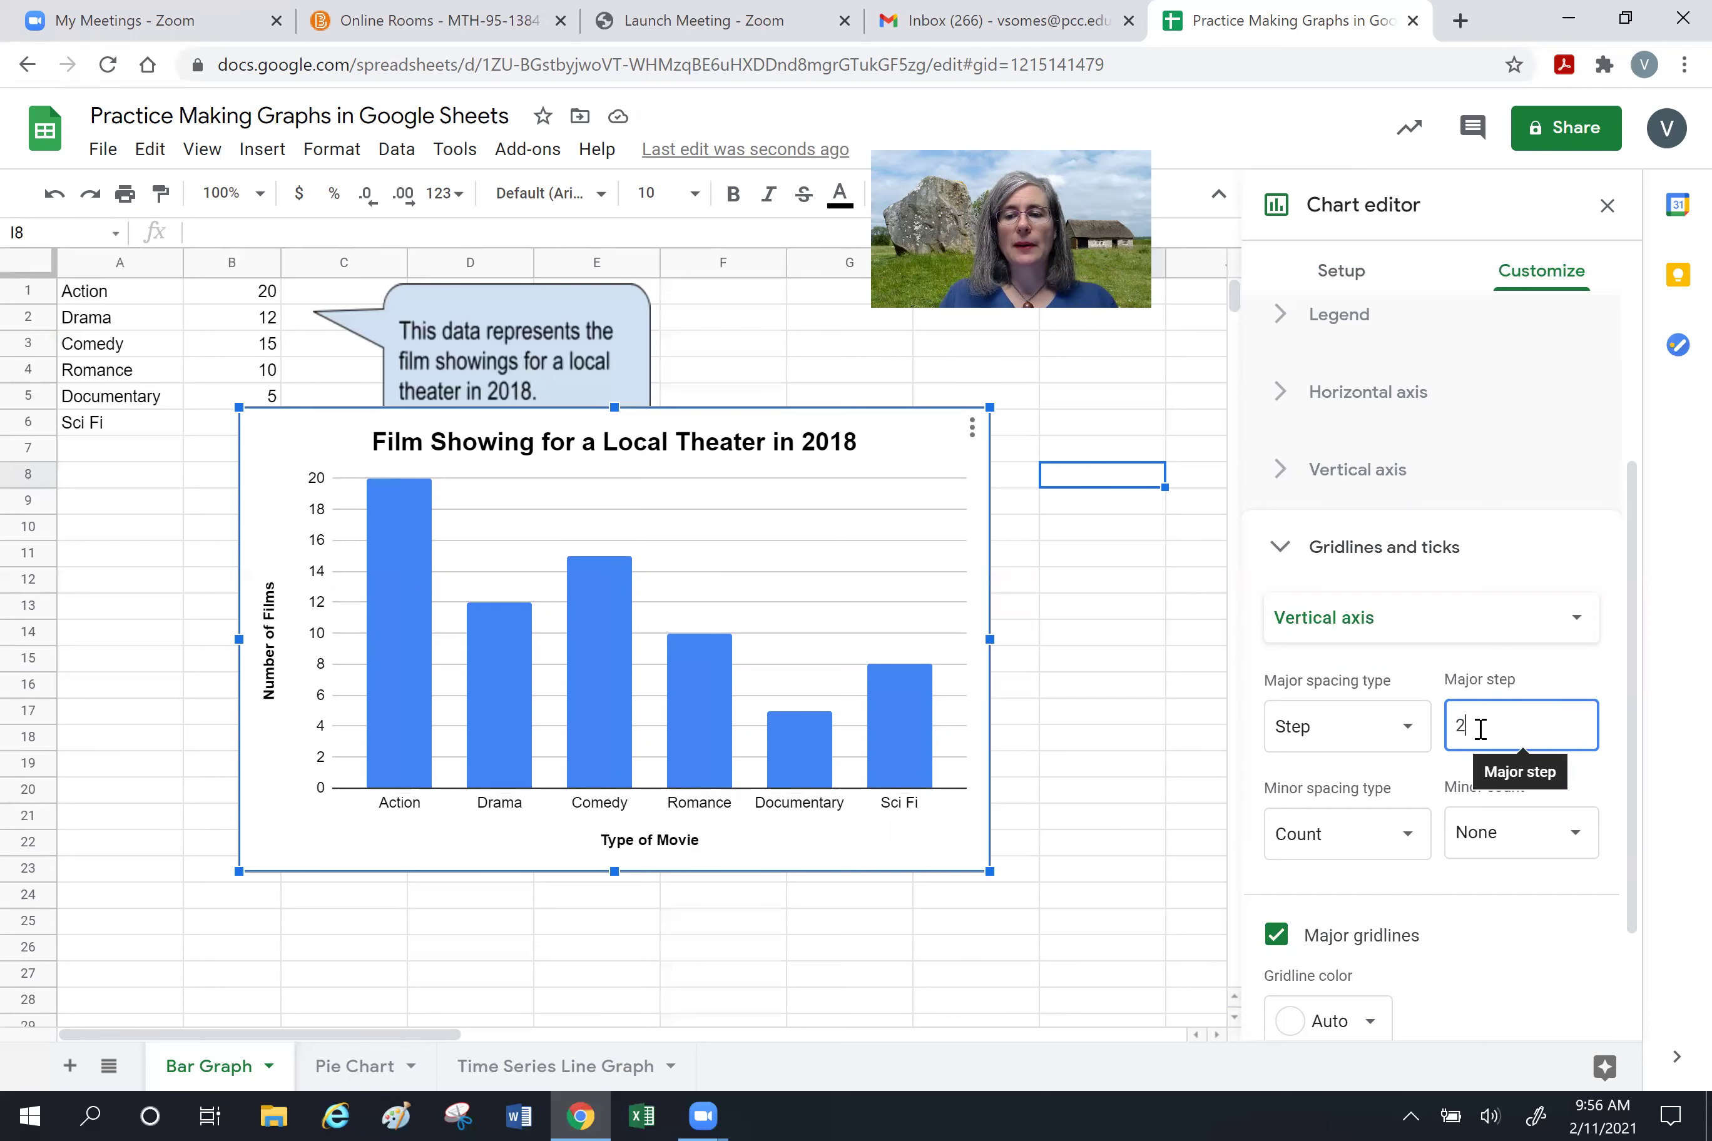
# Try a vertical axis major step of 1 and set it back to 2.
pyautogui.doubleClick(1458, 728)
pyautogui.write('1')
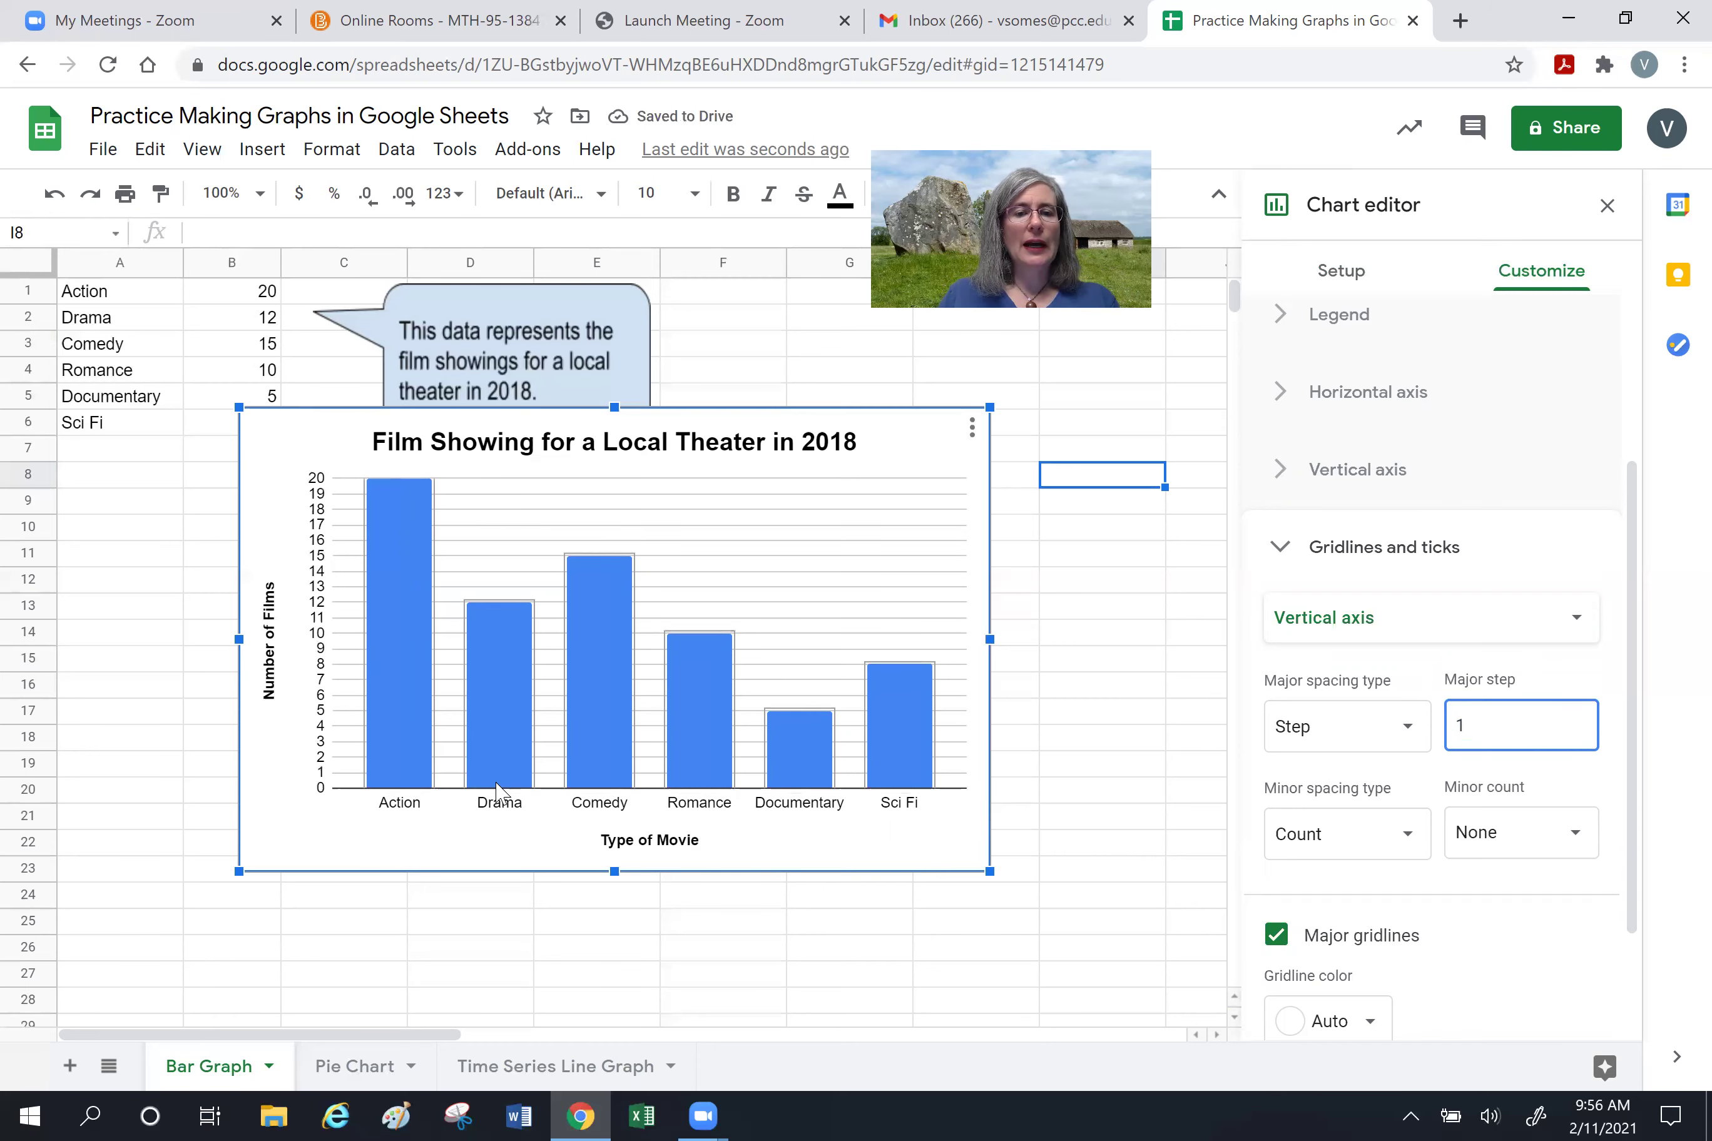
pyautogui.doubleClick(1458, 719)
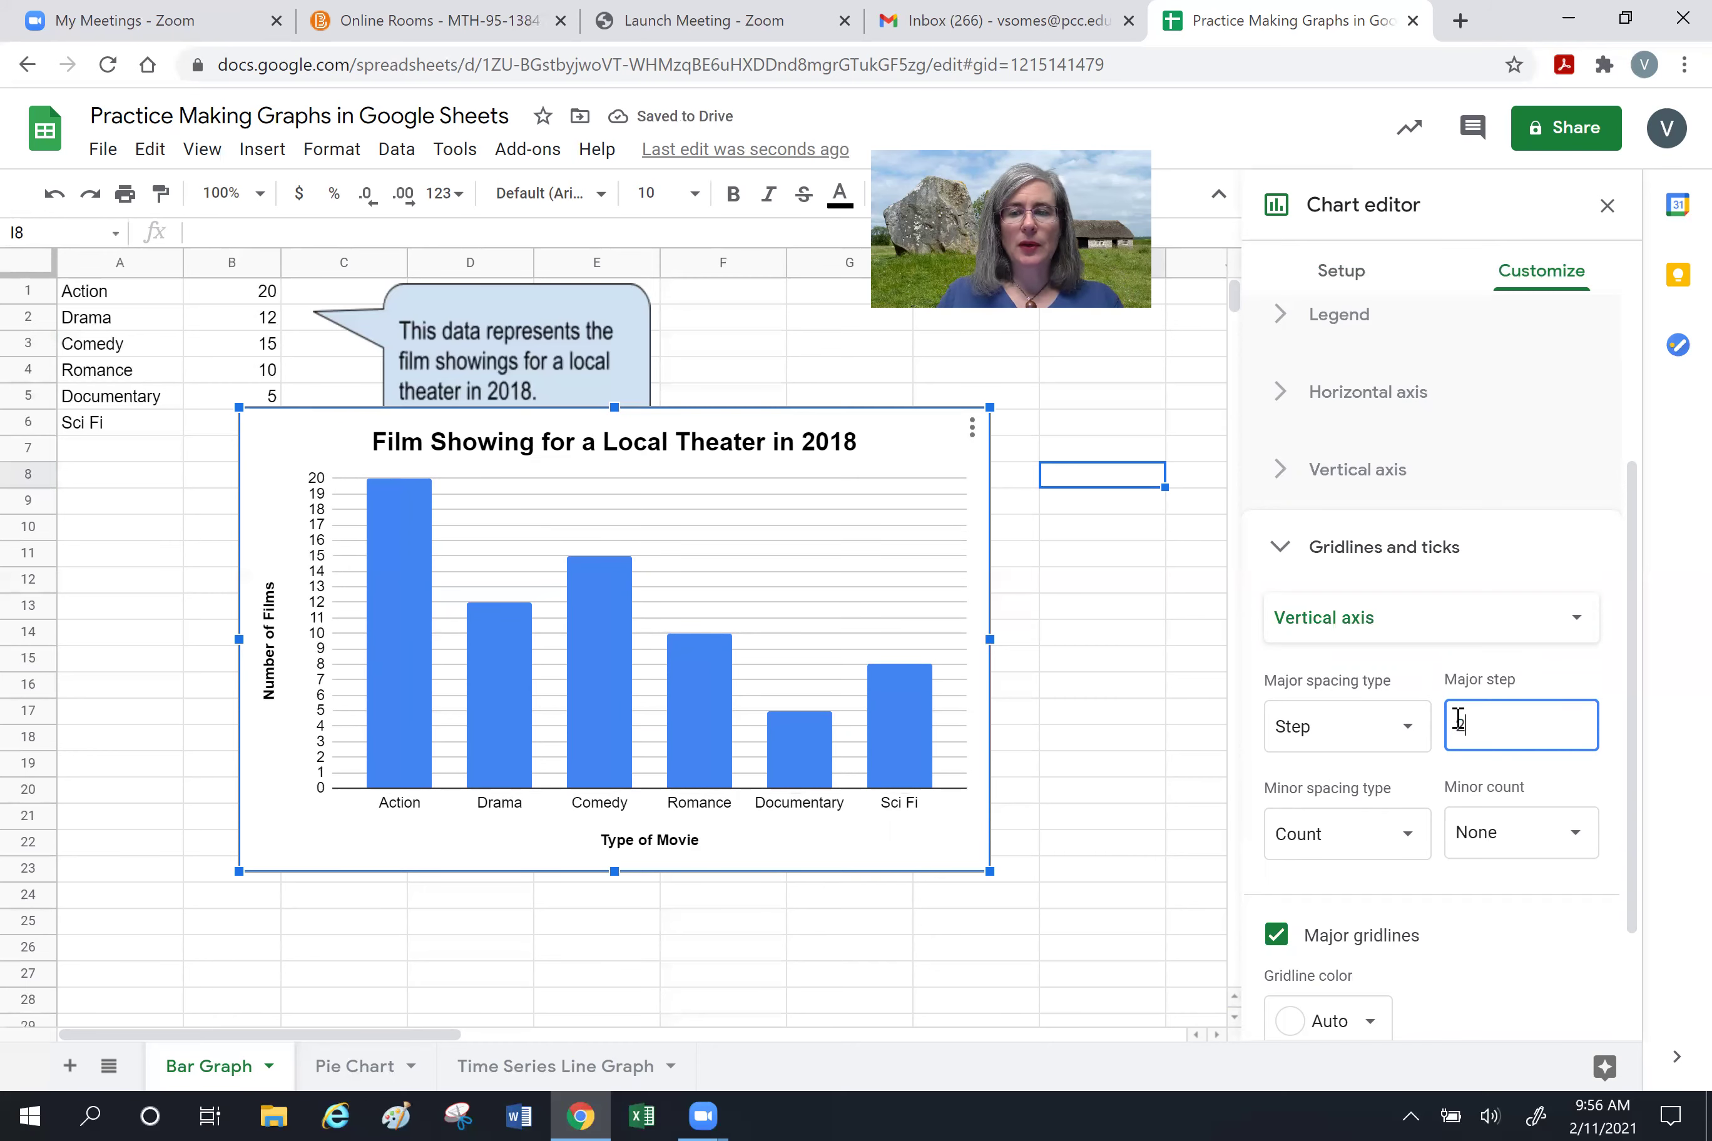
pyautogui.write('2')
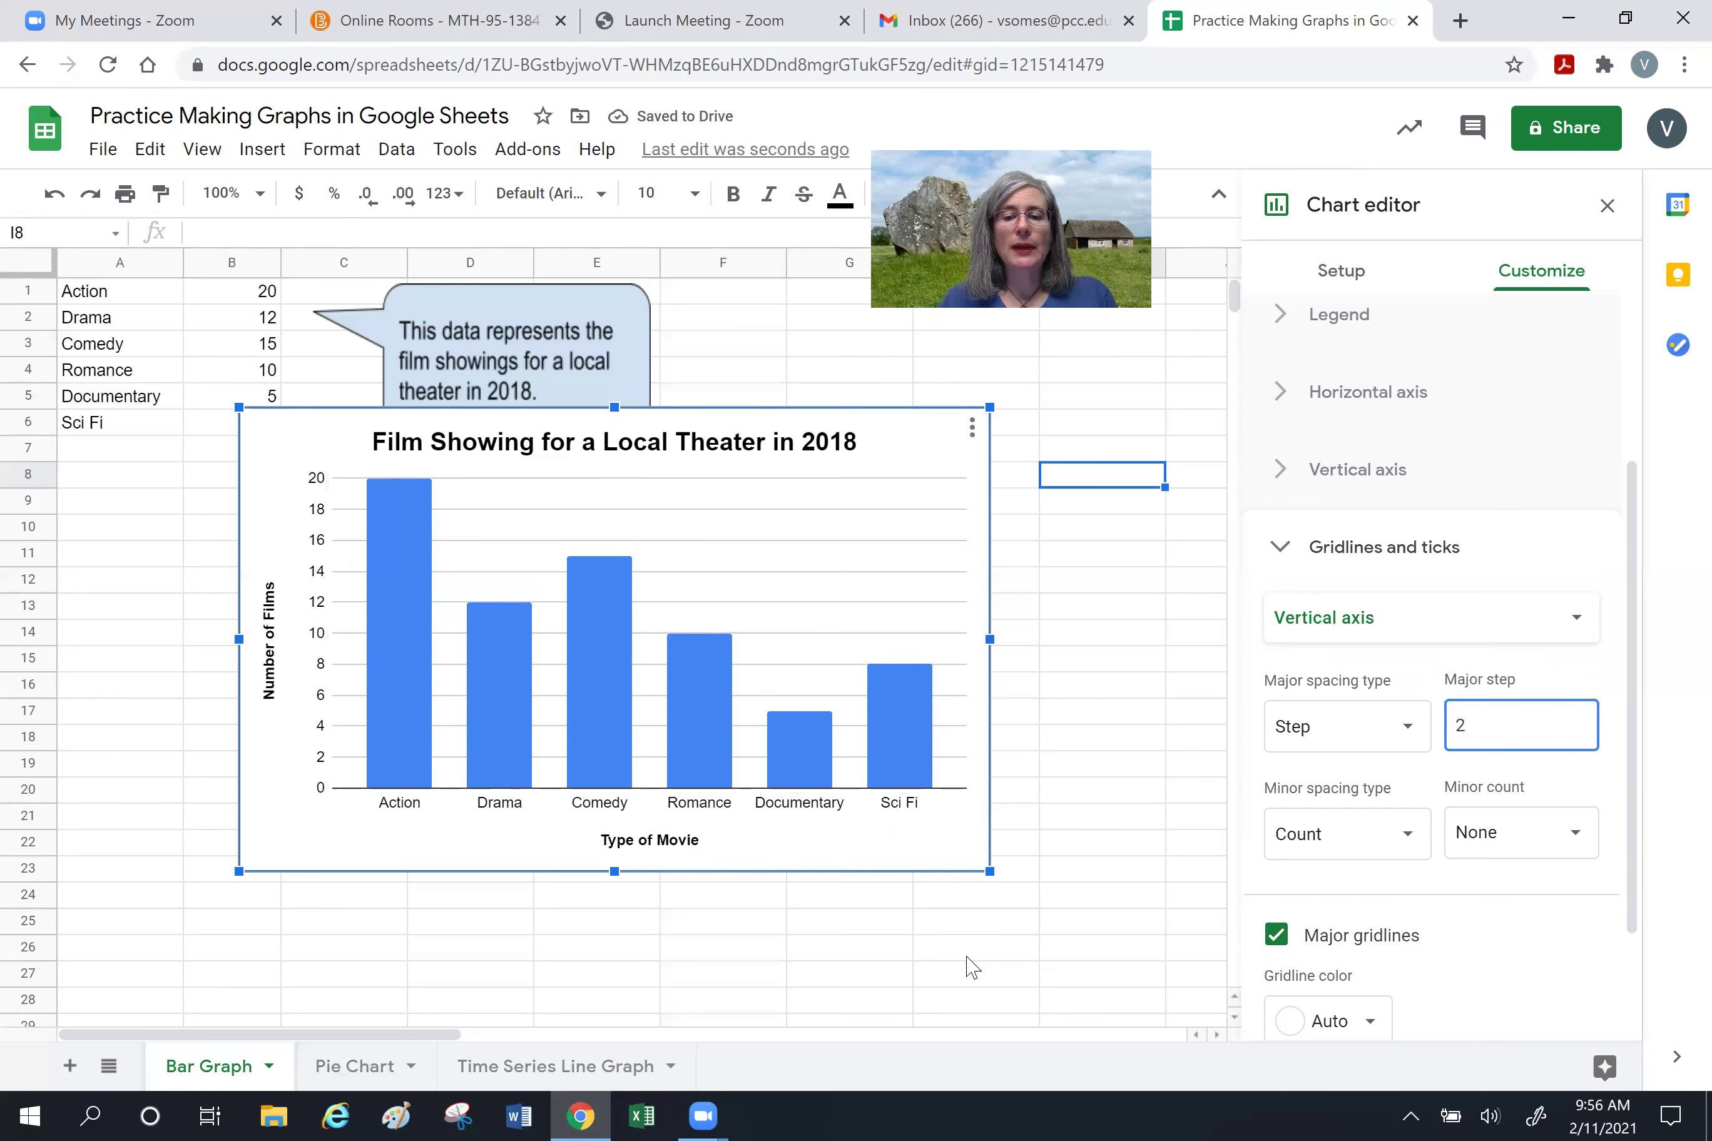
# Leave the chart editor, look at the actions available for the finished chart, and deselect it.
pyautogui.click(1079, 553)
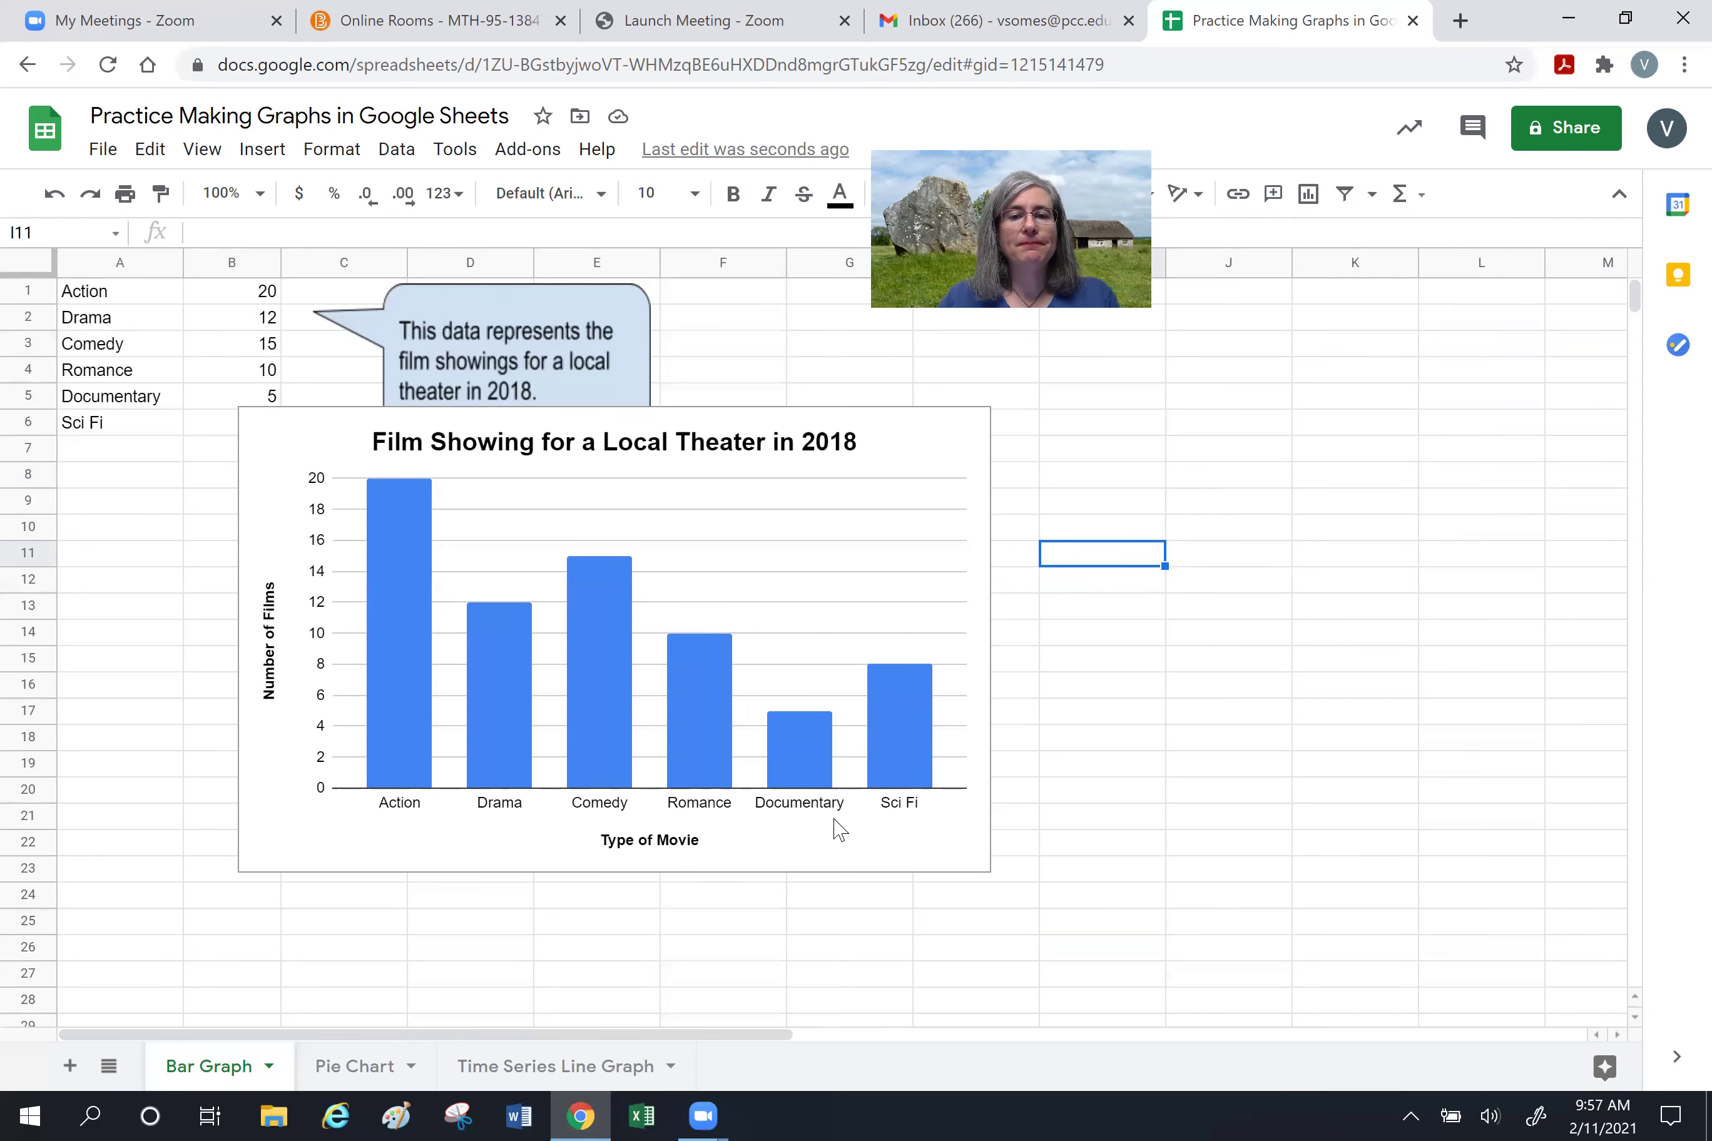
pyautogui.click(956, 440)
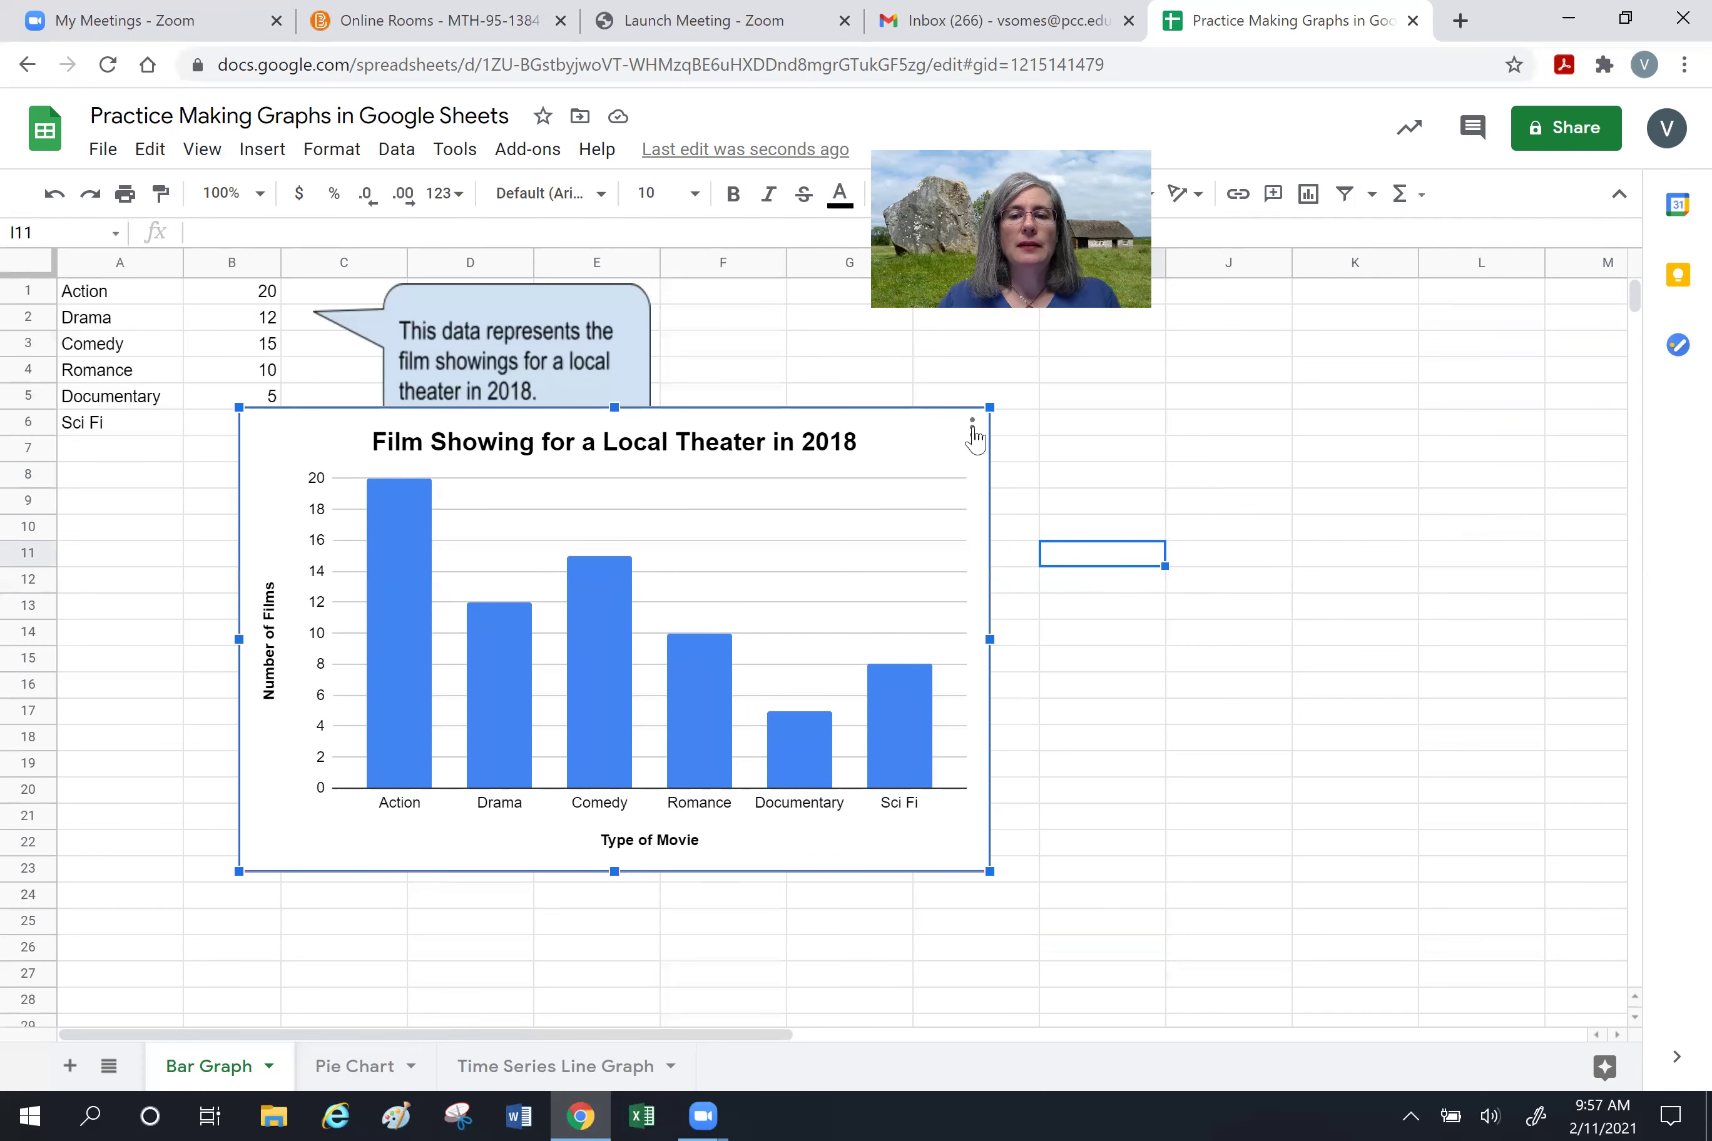
pyautogui.click(972, 427)
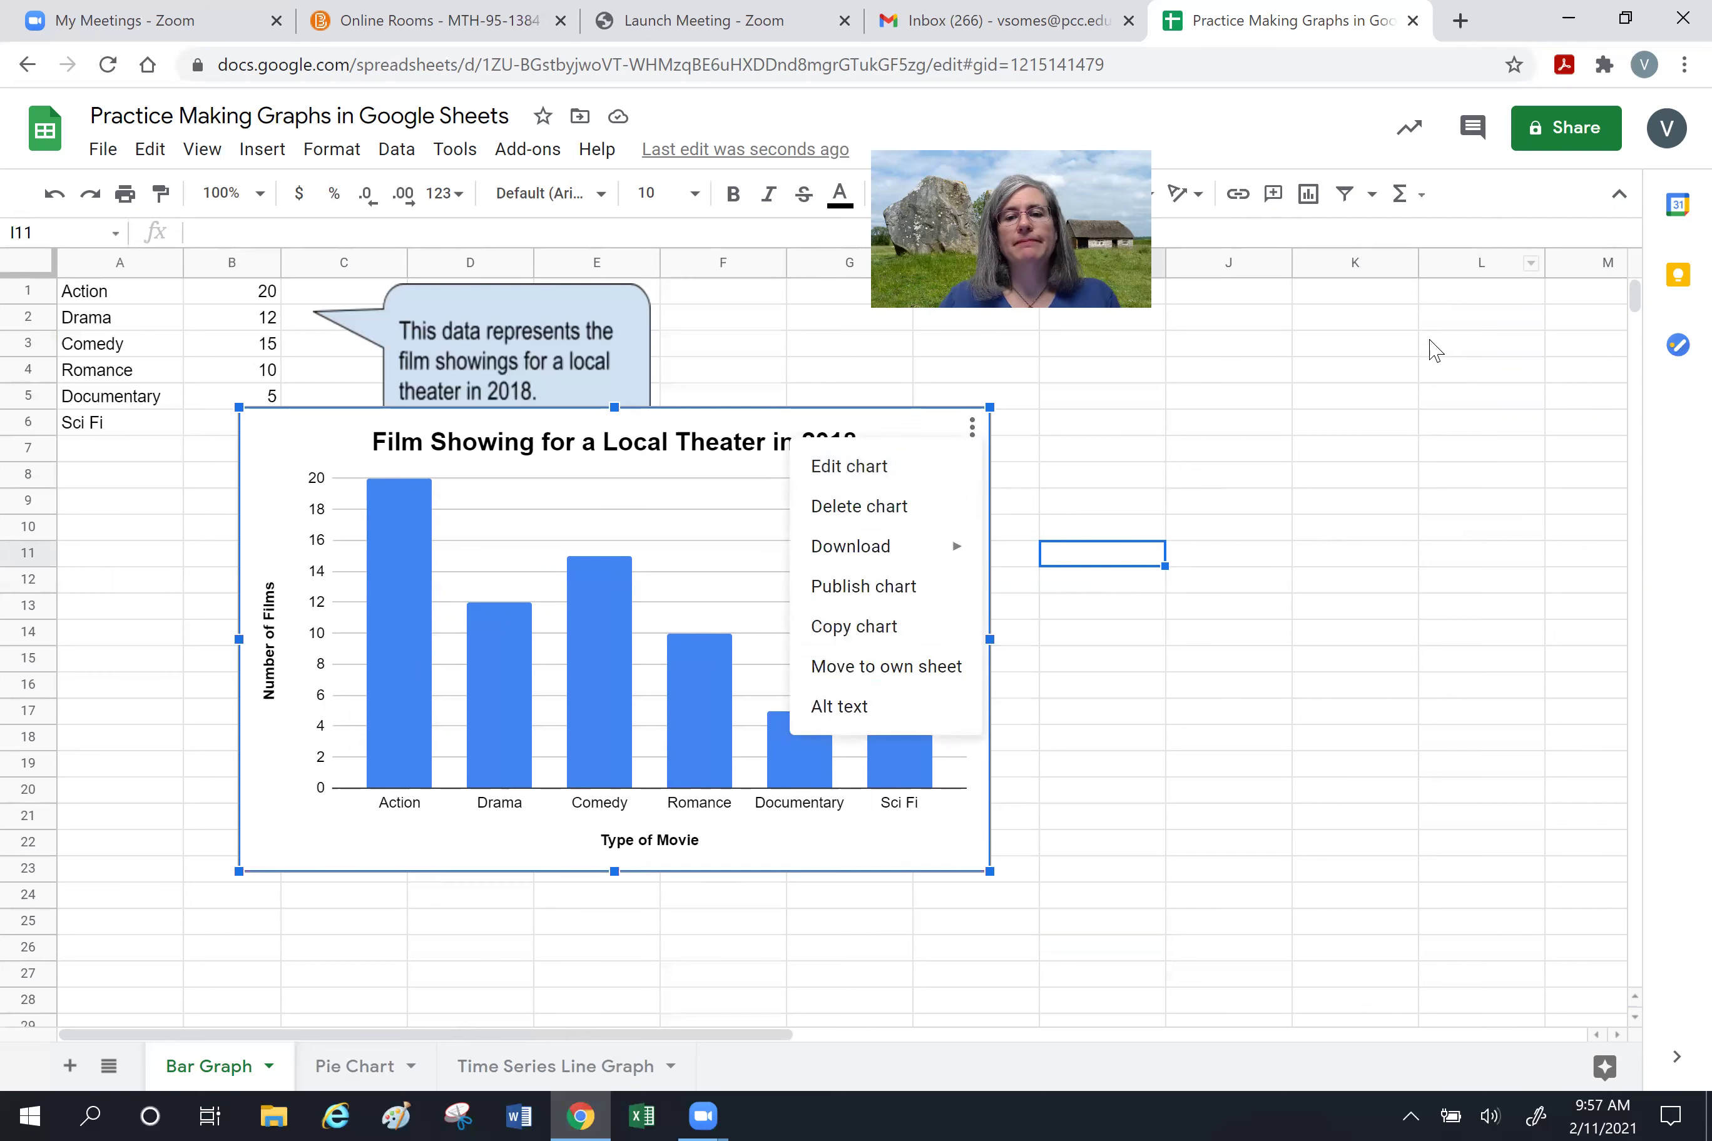
pyautogui.click(1287, 405)
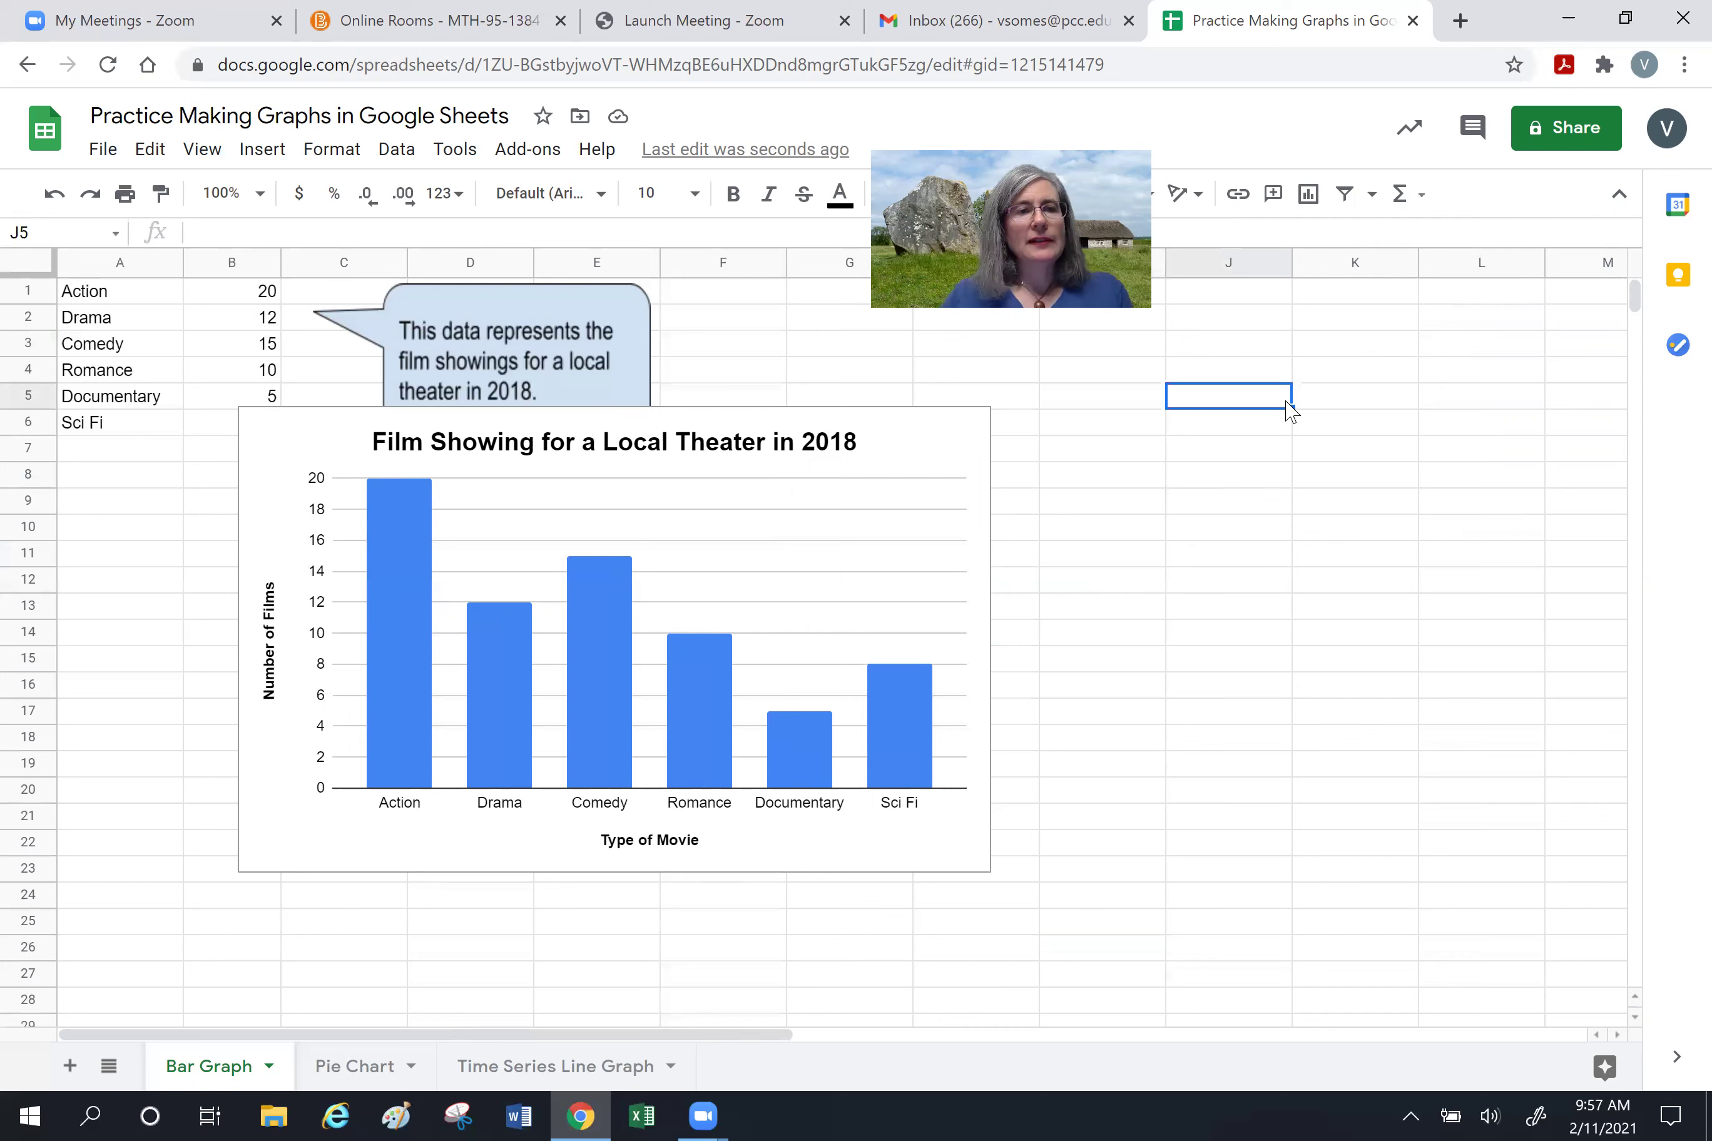